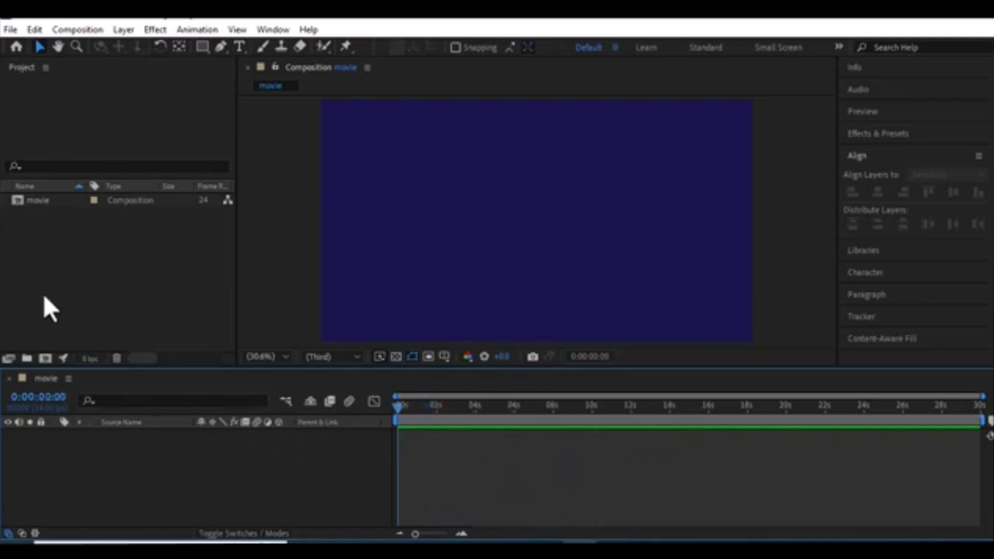
# Draw a wide rectangle, a small square below it and a medium rectangle beside the square, all in one shape layer.
pyautogui.click(203, 47)
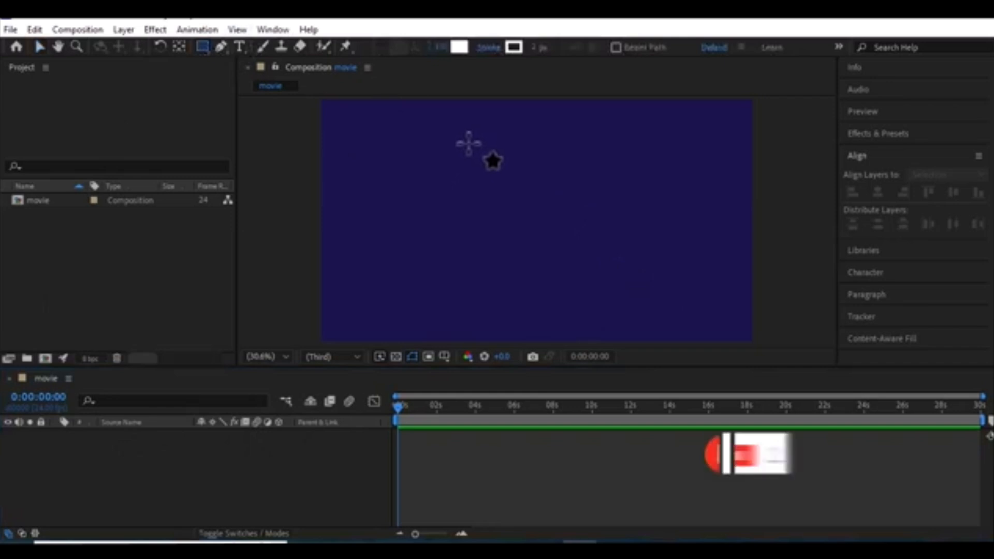
pyautogui.moveTo(440, 137); pyautogui.dragTo(686, 222)
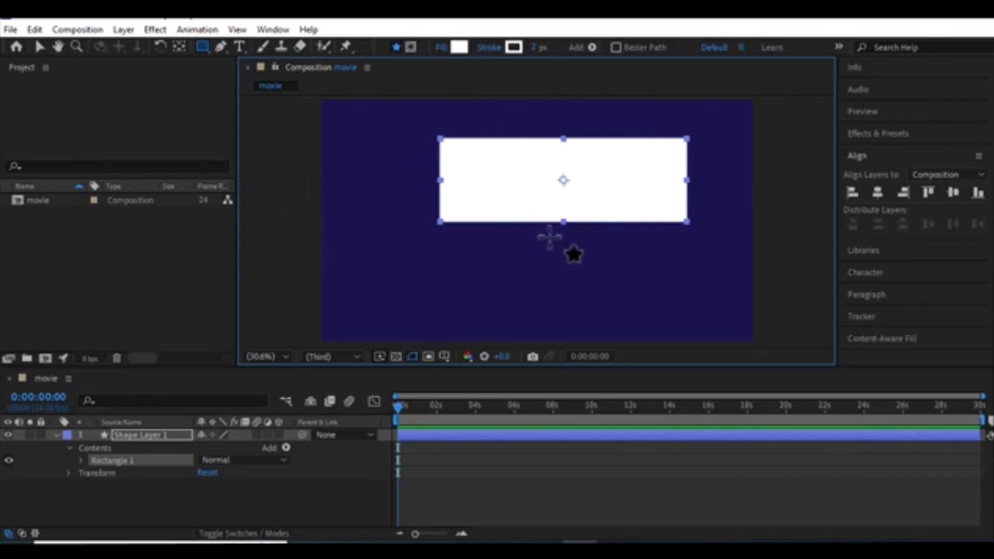
pyautogui.moveTo(550, 238); pyautogui.dragTo(586, 178)
pyautogui.moveTo(505, 202)
pyautogui.mouseDown()
pyautogui.moveTo(584, 280)
pyautogui.moveTo(545, 242)
pyautogui.moveTo(570, 266)
pyautogui.moveTo(556, 252)
pyautogui.mouseUp()
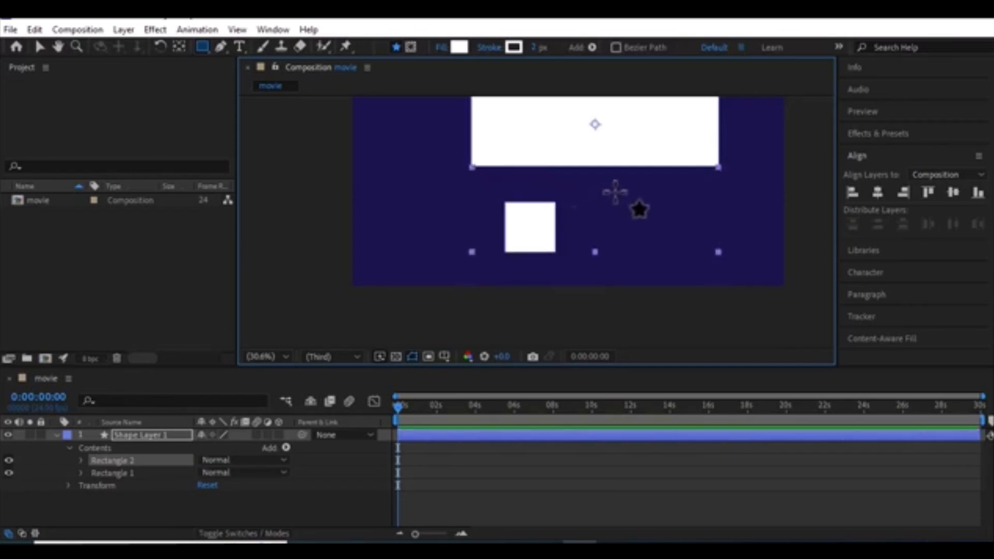
pyautogui.moveTo(615, 192); pyautogui.dragTo(763, 257)
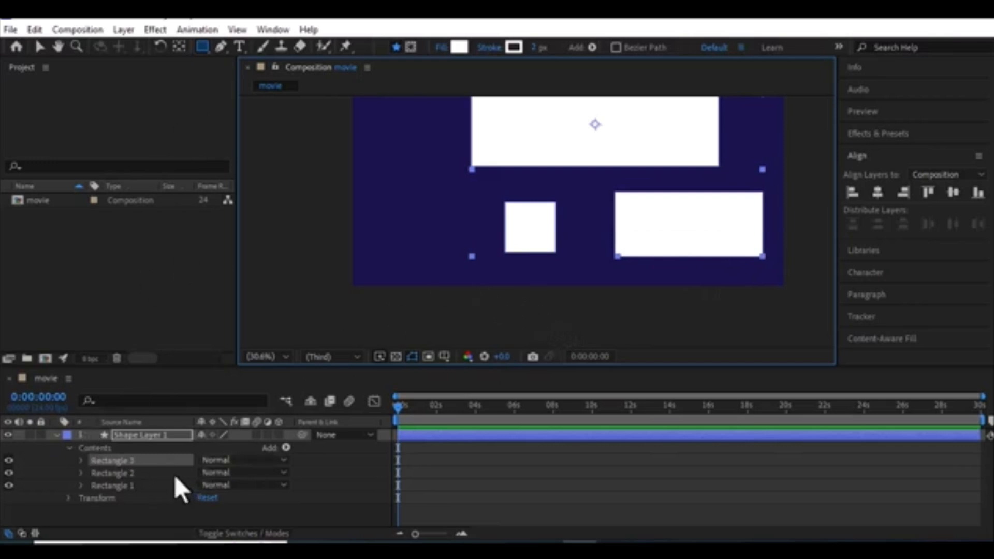
# Toggle the visibility of Rectangle 3 and Rectangle 1 to identify which shape each one controls.
pyautogui.click(8, 460)
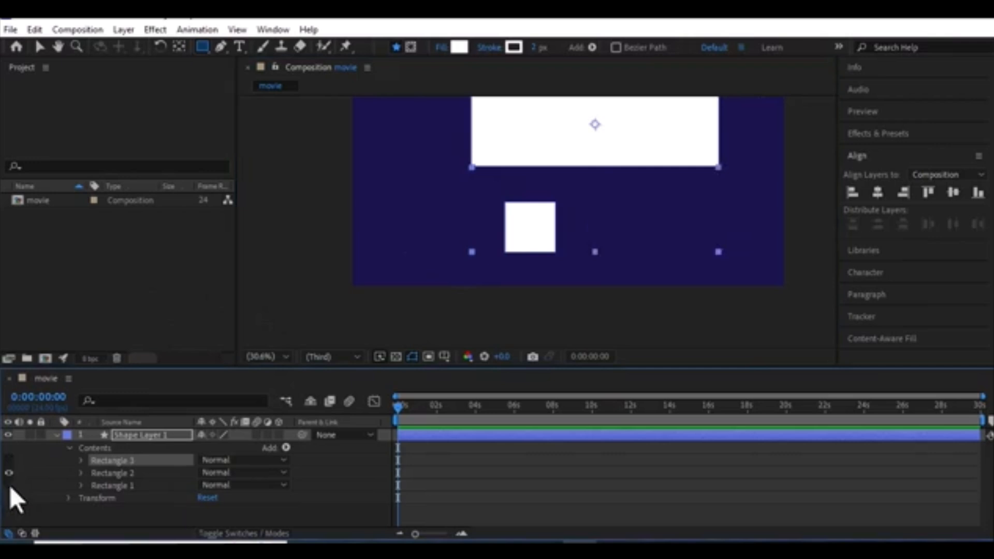
pyautogui.click(10, 486)
pyautogui.click(9, 486)
pyautogui.click(9, 486)
pyautogui.click(8, 461)
pyautogui.click(9, 485)
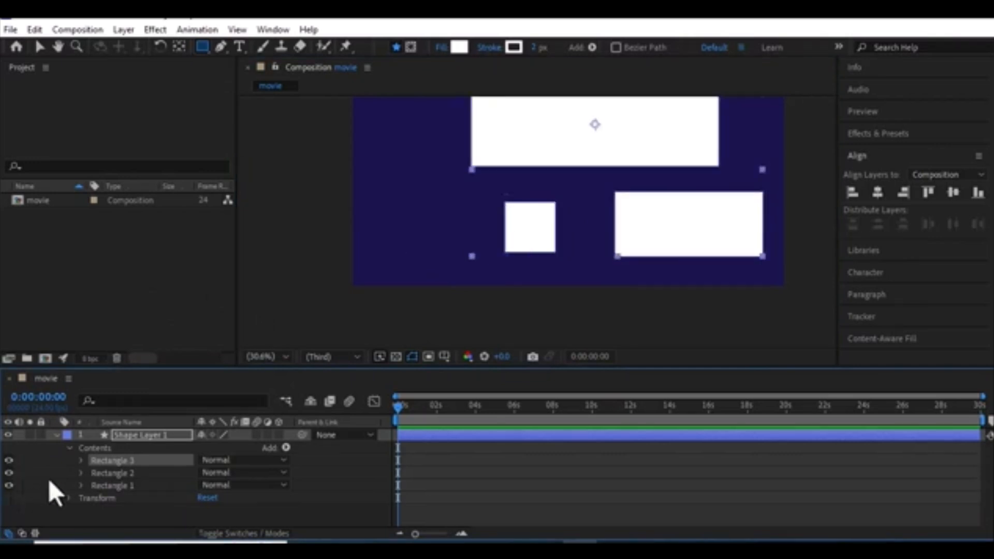
# Delete Rectangle 3 and Rectangle 1 from the shape layer, keeping only the small square.
pyautogui.press('Delete')
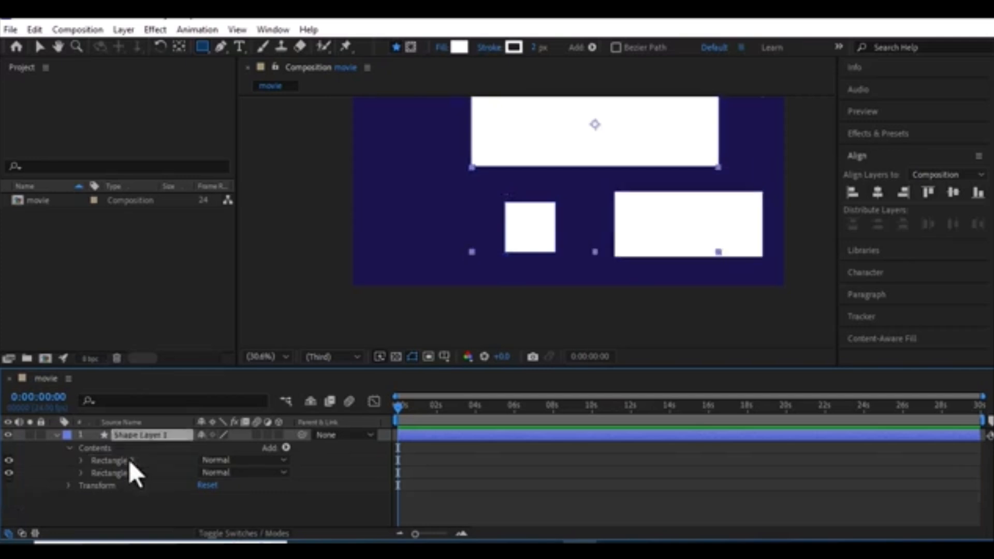
pyautogui.click(125, 472)
pyautogui.press('Delete')
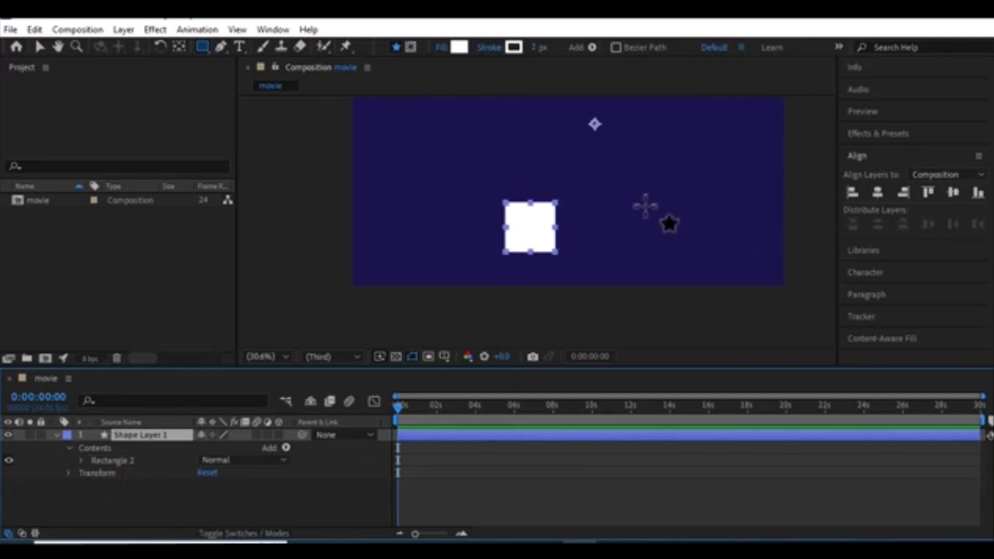
# Move the white square to about the centre of the composition.
pyautogui.scroll(-6, 599, 238)
pyautogui.scroll(3, 599, 239)
pyautogui.scroll(-2, 599, 239)
pyautogui.scroll(1, 599, 238)
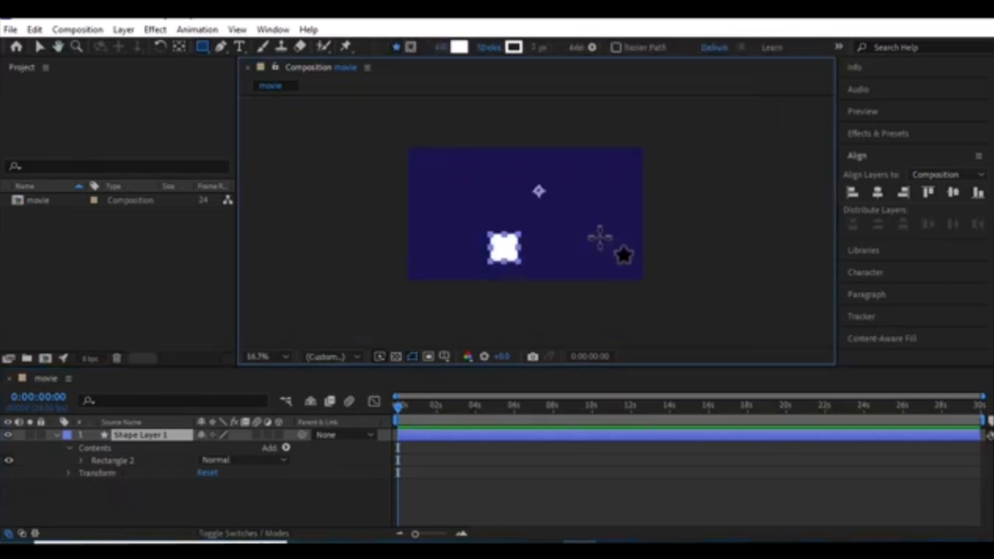
pyautogui.scroll(-1, 599, 239)
pyautogui.scroll(2, 599, 238)
pyautogui.scroll(-1, 599, 238)
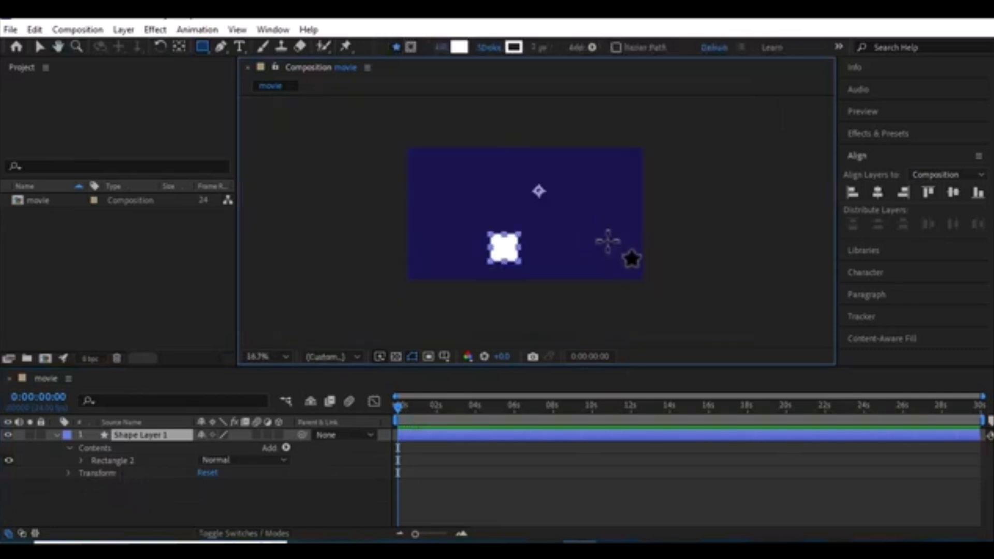
pyautogui.click(40, 46)
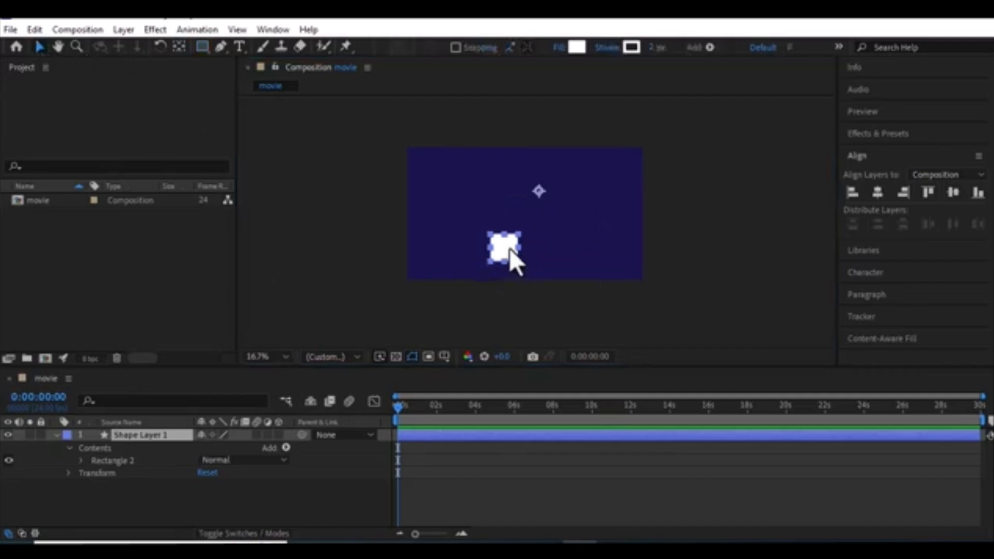
pyautogui.moveTo(510, 249); pyautogui.dragTo(524, 211)
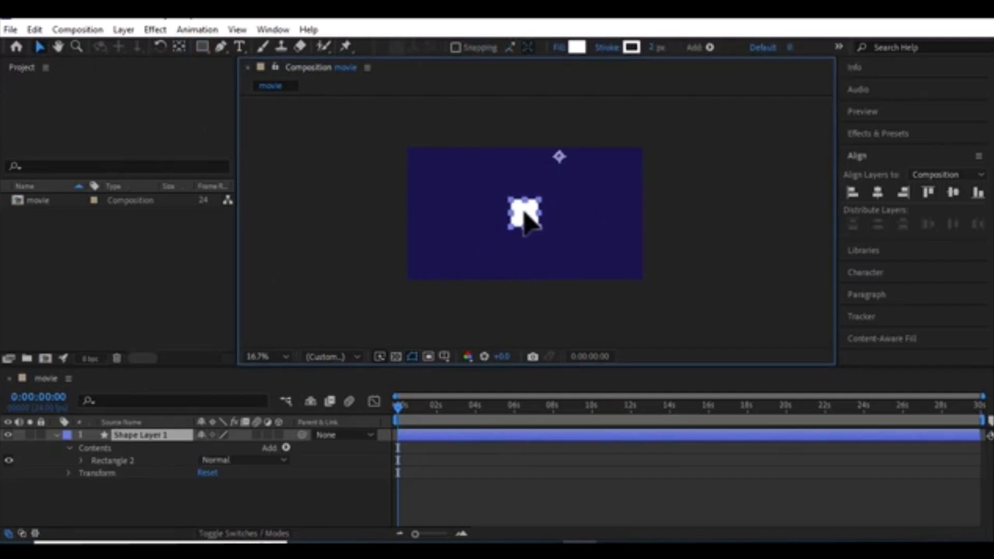
# Move the shape layer's anchor point from above the square to near its centre with the Pan Behind tool.
pyautogui.scroll(5, 510, 215)
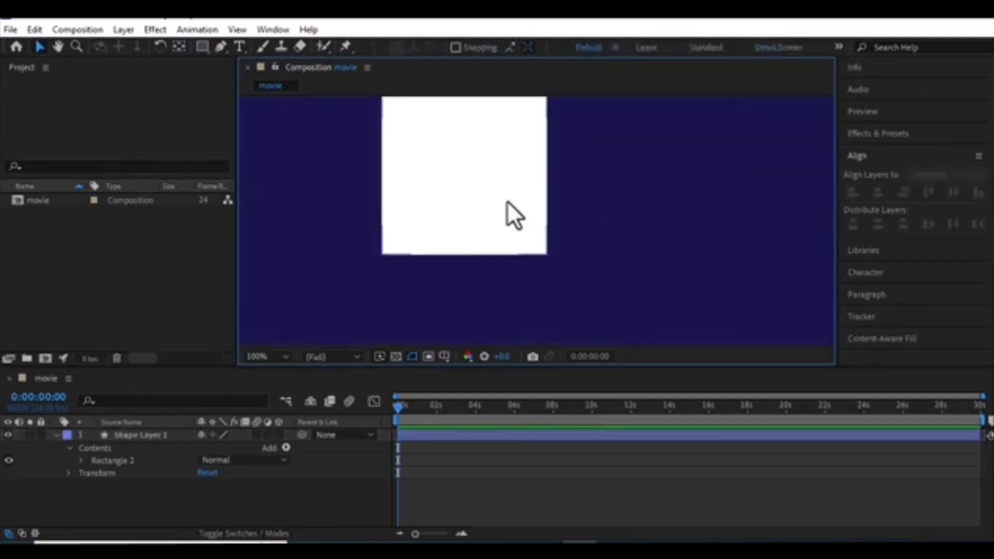
pyautogui.scroll(-4, 529, 222)
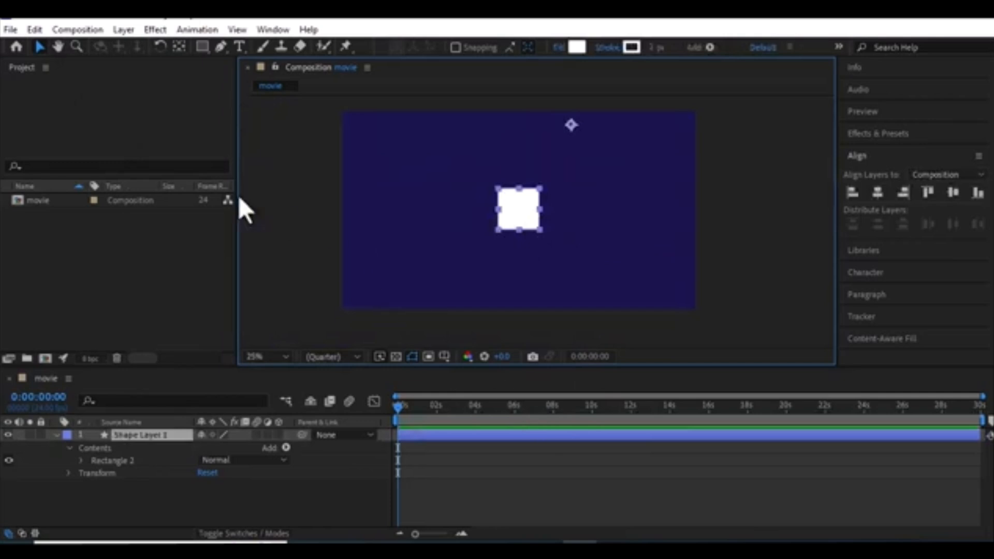
pyautogui.click(185, 46)
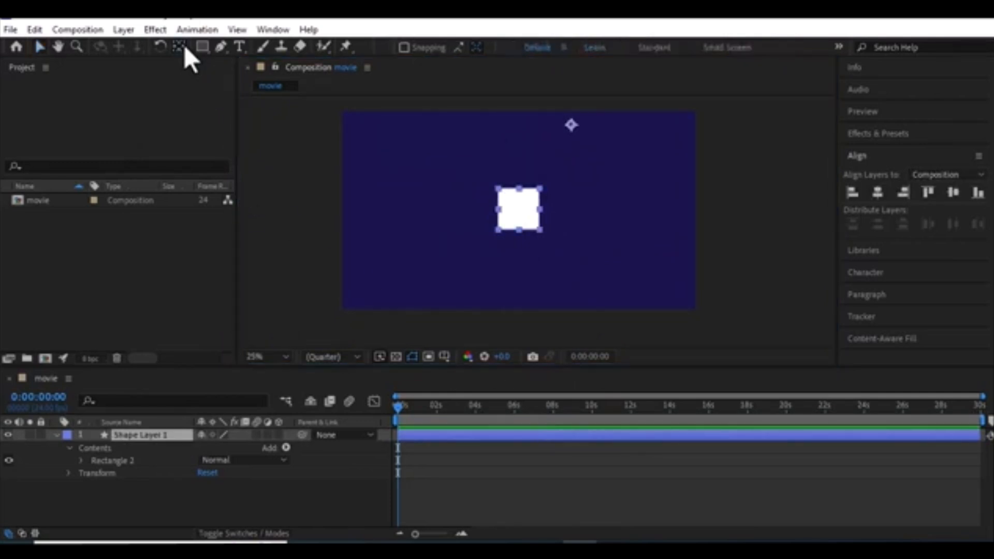
pyautogui.moveTo(572, 125); pyautogui.dragTo(524, 209)
pyautogui.scroll(4, 543, 211)
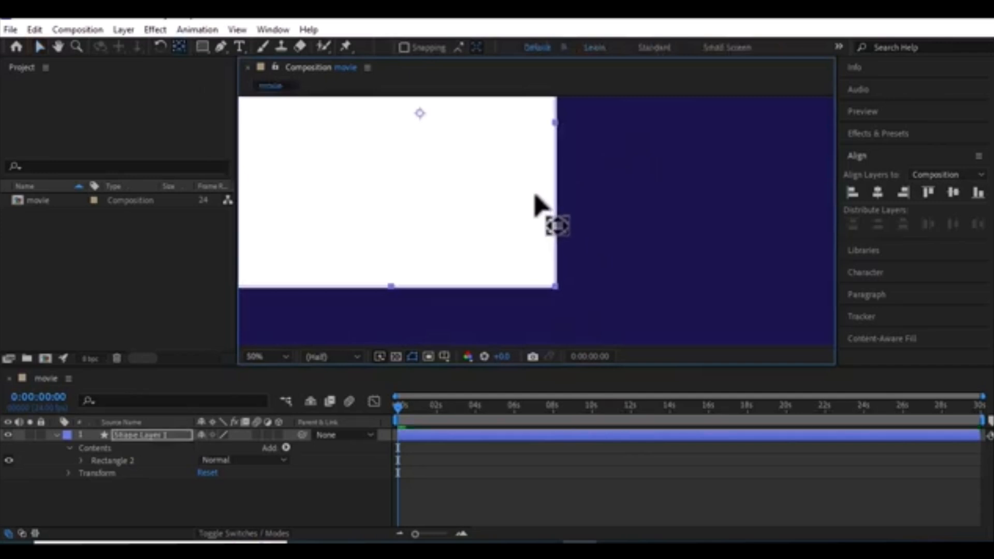
pyautogui.scroll(-3, 533, 207)
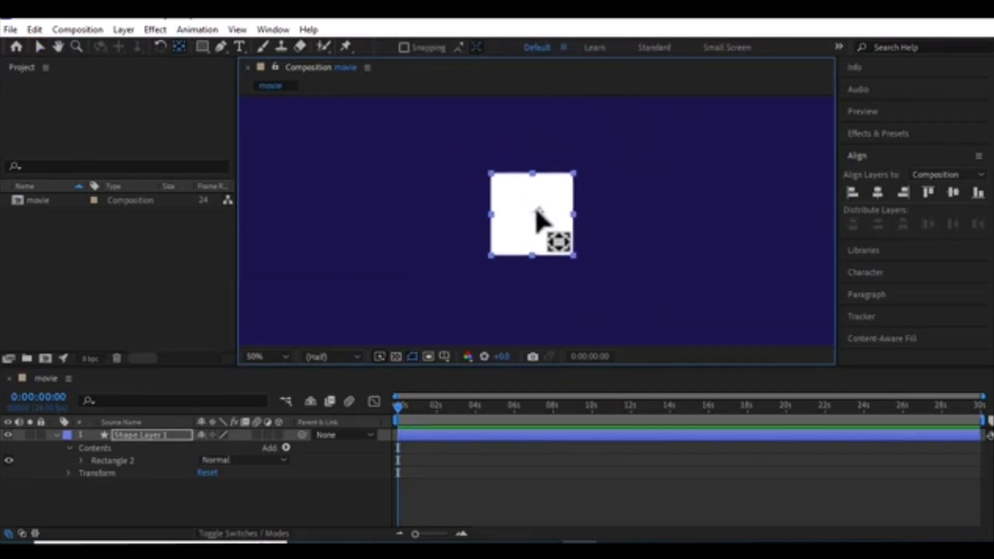
# Fine-tune the anchor point to sit at the centre of the white square, leaving the layer selected.
pyautogui.hotkey('ctrl', 'shift', 'a')
pyautogui.click(537, 214)
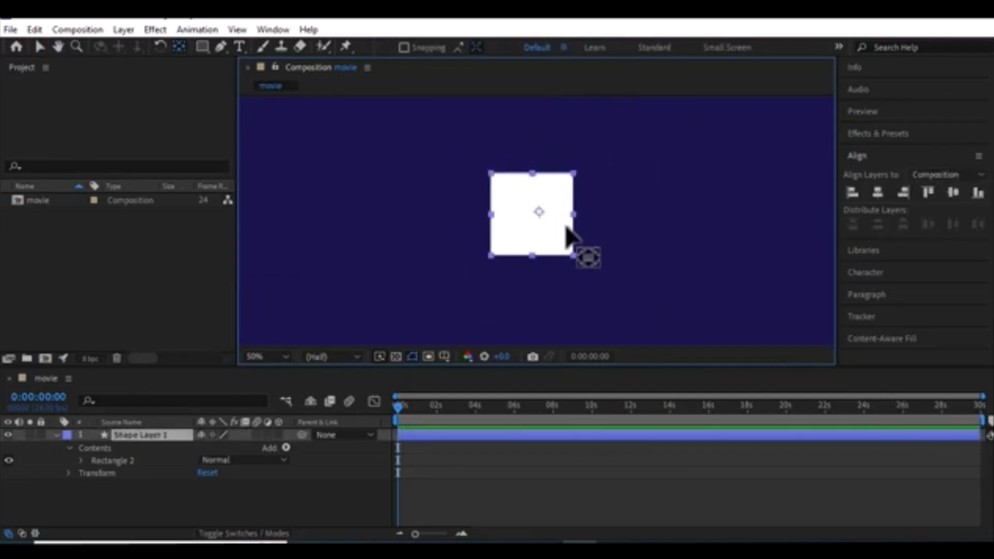
pyautogui.moveTo(536, 224)
pyautogui.mouseDown()
pyautogui.moveTo(479, 222)
pyautogui.moveTo(573, 216)
pyautogui.moveTo(534, 211)
pyautogui.mouseUp()
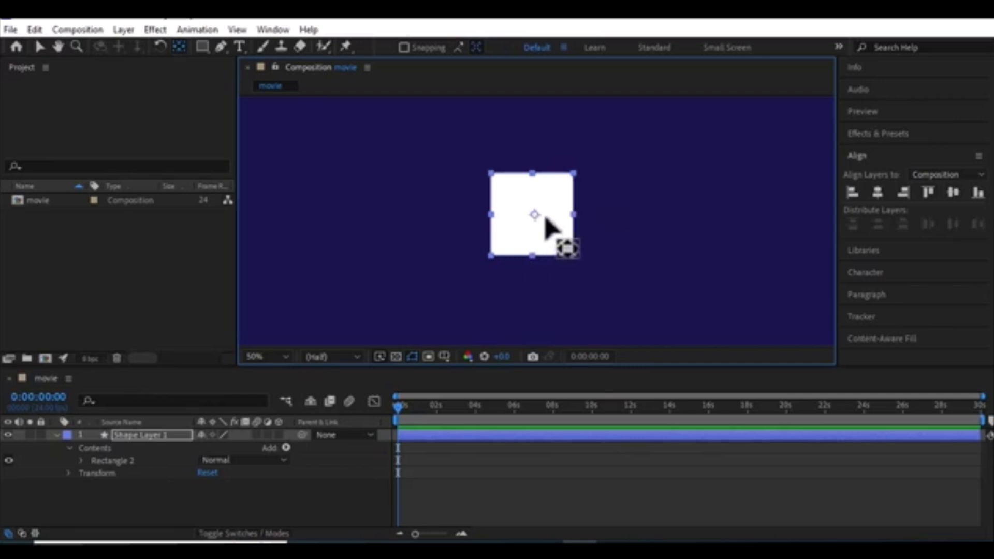
pyautogui.click(533, 218)
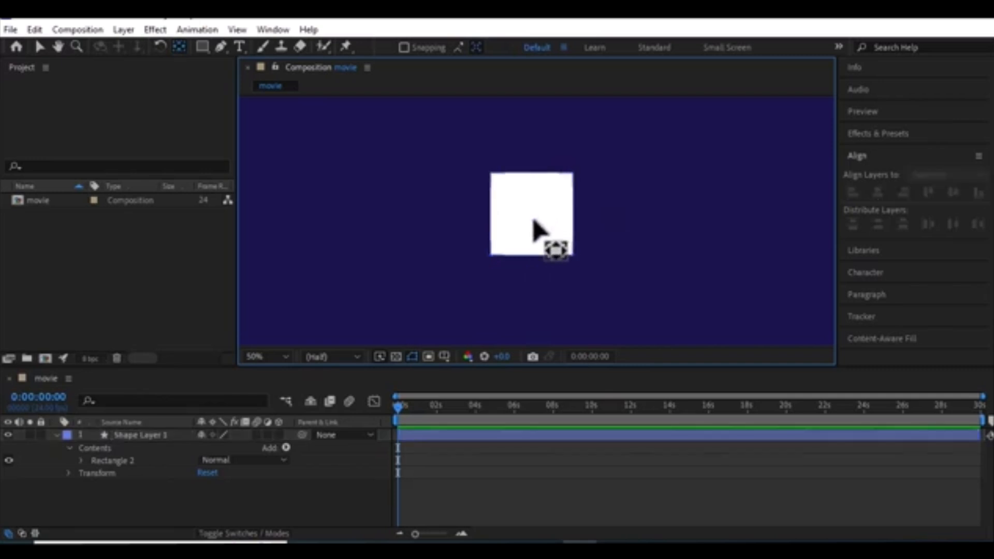
pyautogui.click(535, 228)
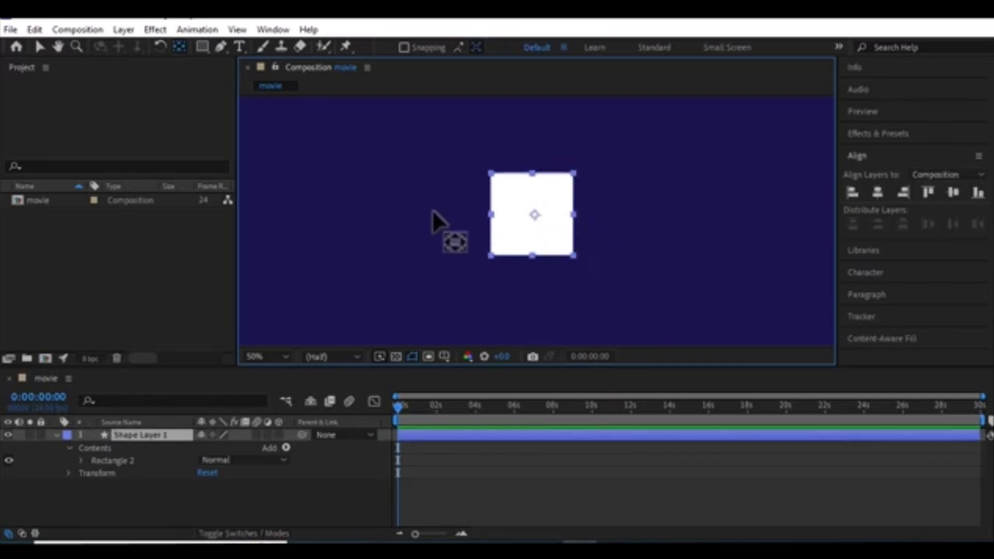
pyautogui.moveTo(529, 214)
pyautogui.mouseDown()
pyautogui.moveTo(531, 243)
pyautogui.moveTo(528, 182)
pyautogui.moveTo(532, 216)
pyautogui.mouseUp()
pyautogui.scroll(-4, 662, 225)
pyautogui.scroll(4, 659, 225)
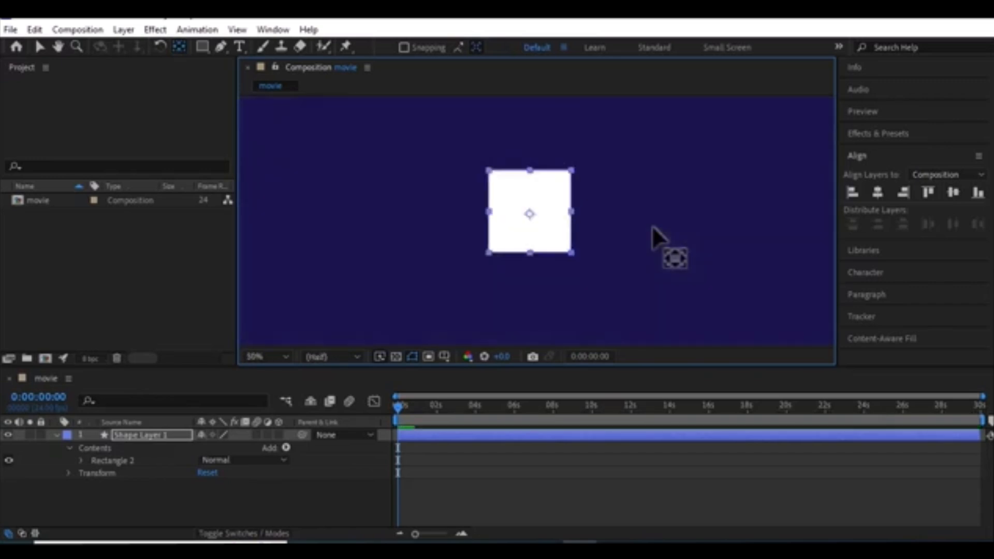
pyautogui.scroll(-2, 609, 221)
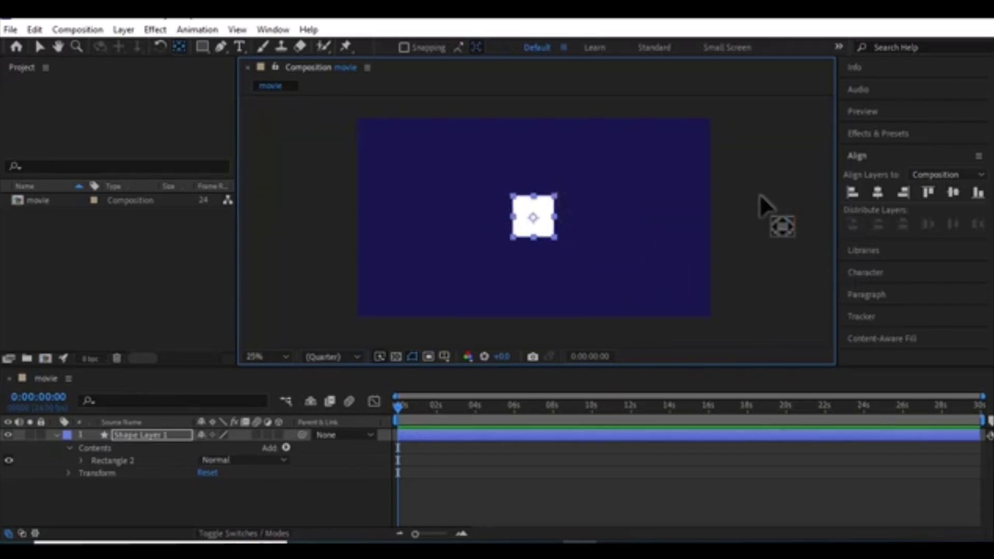
pyautogui.click(751, 246)
pyautogui.click(533, 214)
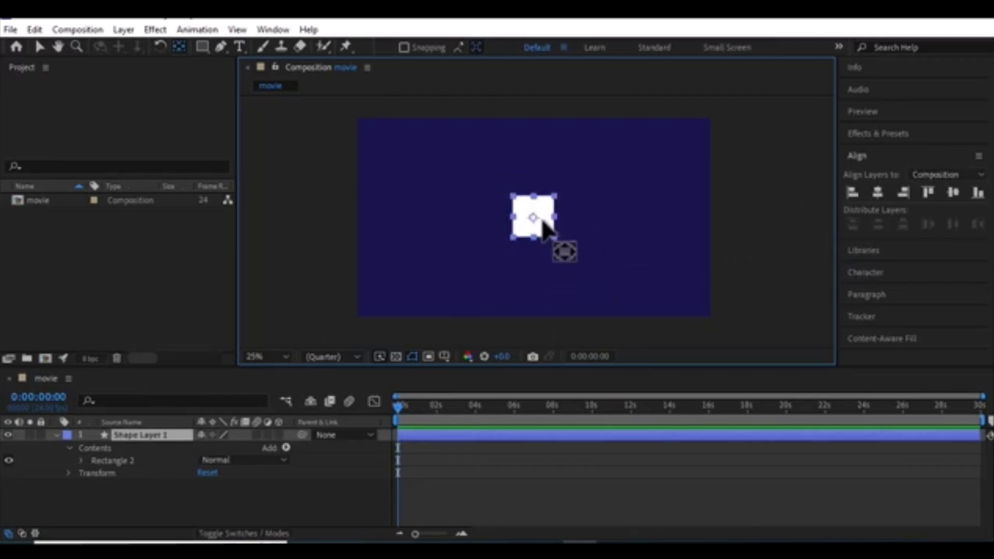
# Rename the shape layer to box.
pyautogui.click(100, 449)
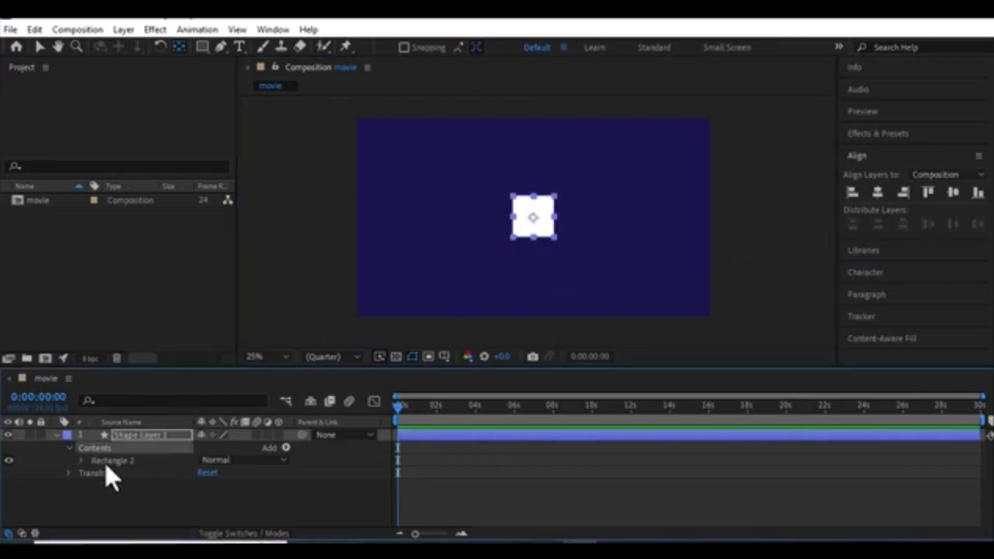
pyautogui.click(146, 435)
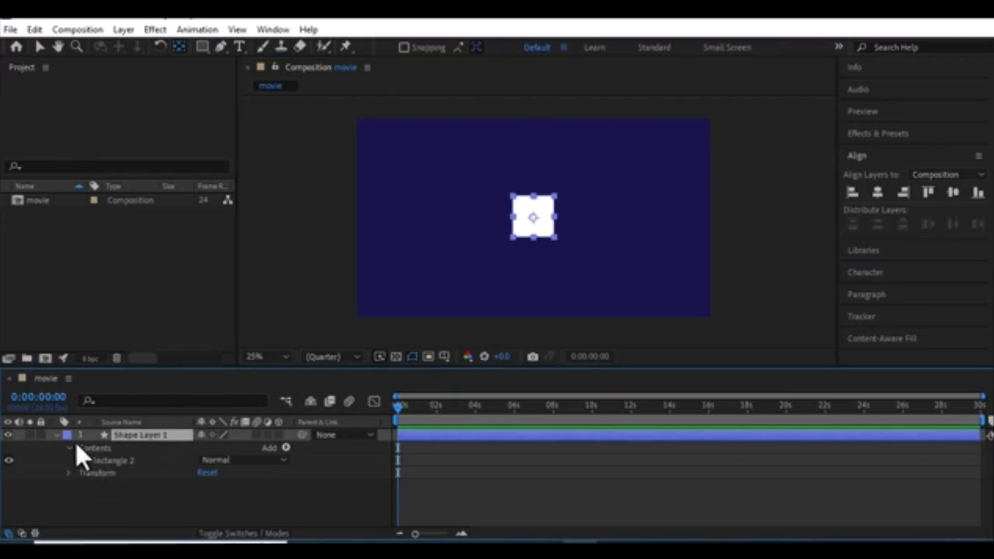
pyautogui.press('Return')
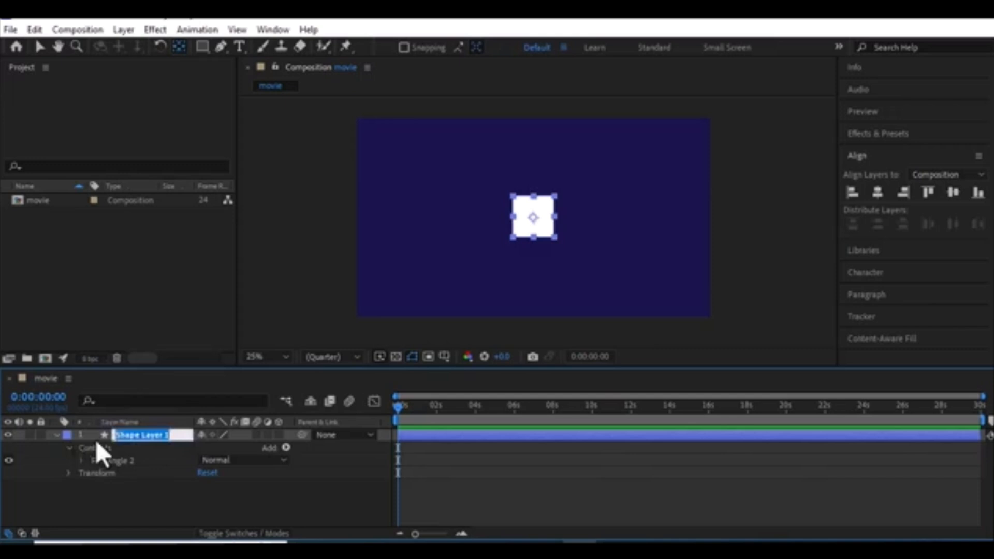
pyautogui.write('bo')
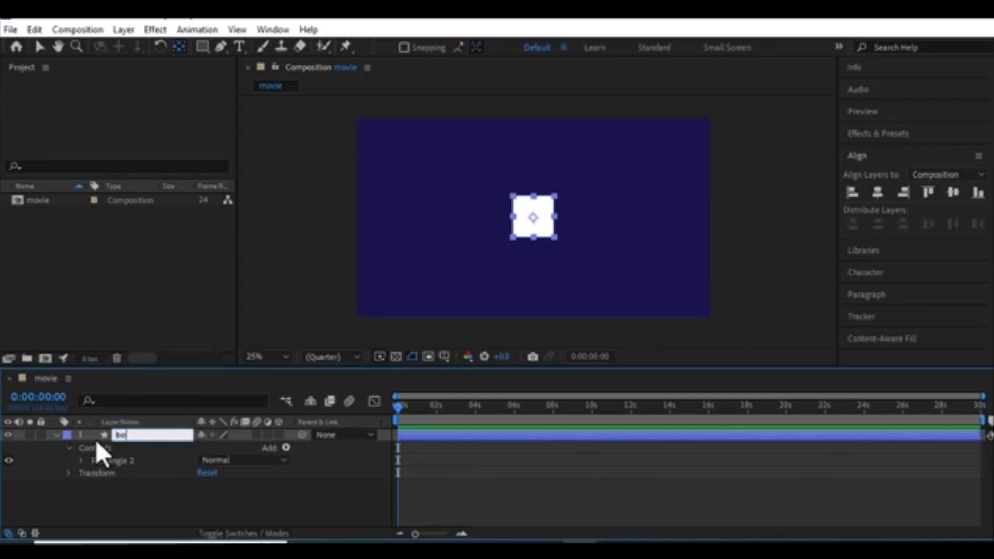
pyautogui.write('x')
pyautogui.press('Return')
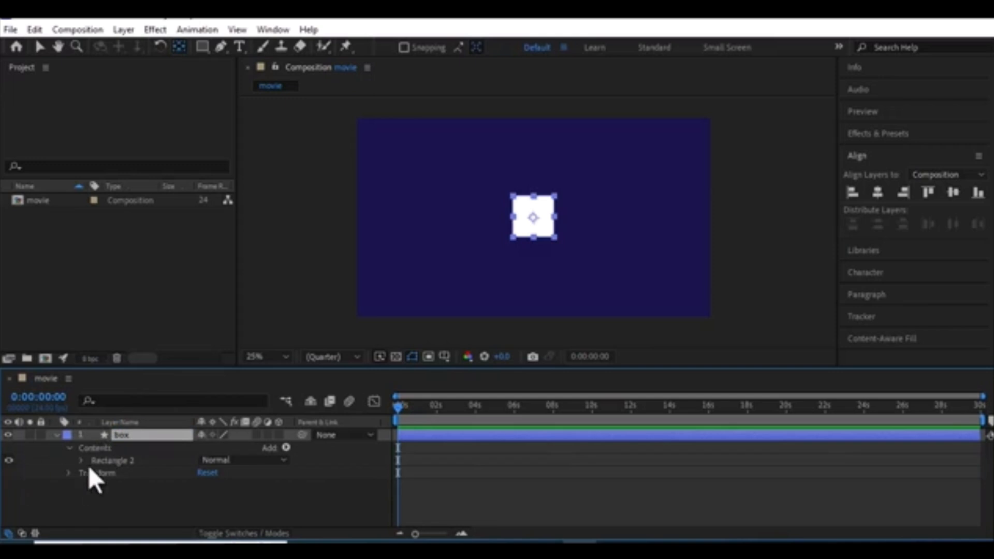
# Confirm the layer name box and set the Stroke 1 color of its rectangle to pure red (FF0000).
pyautogui.press('Return')
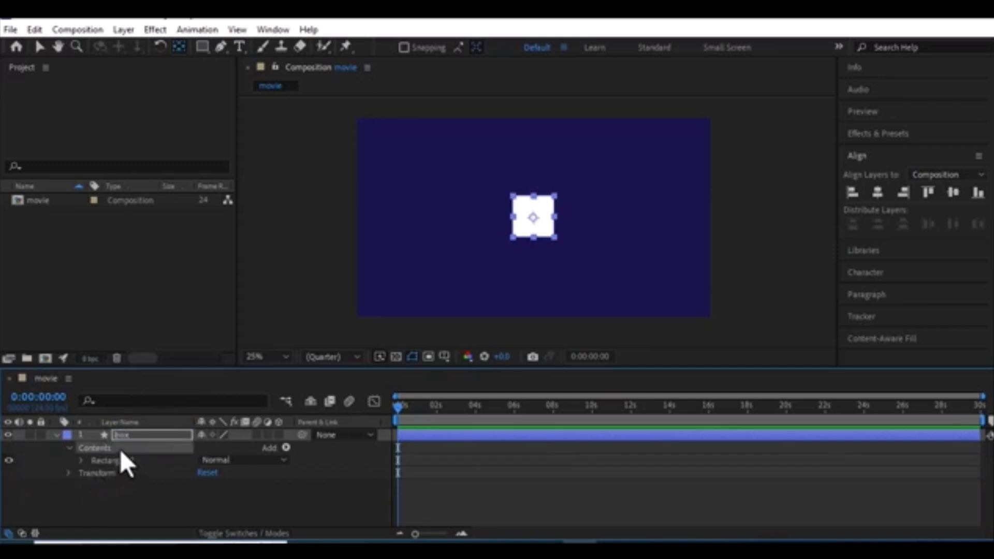
pyautogui.click(67, 448)
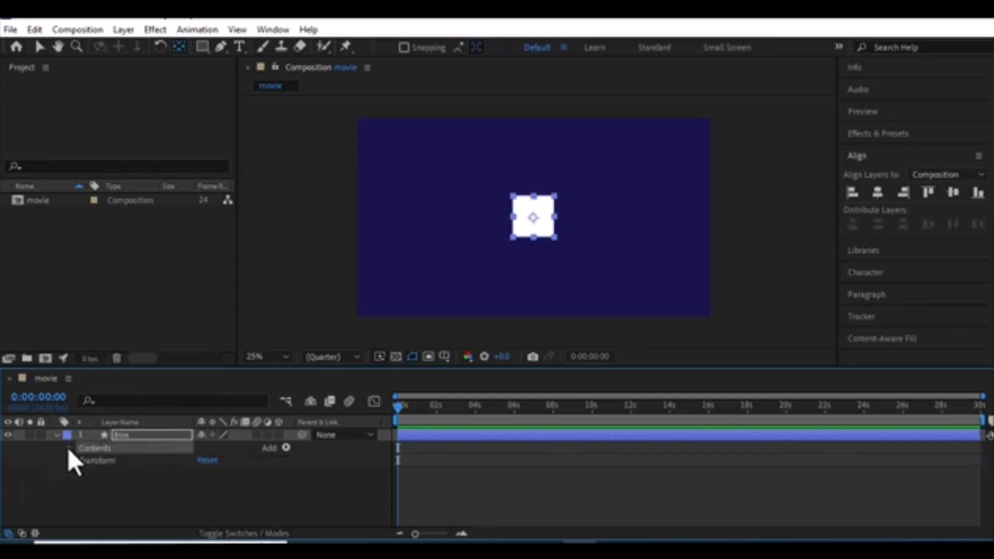
pyautogui.click(67, 449)
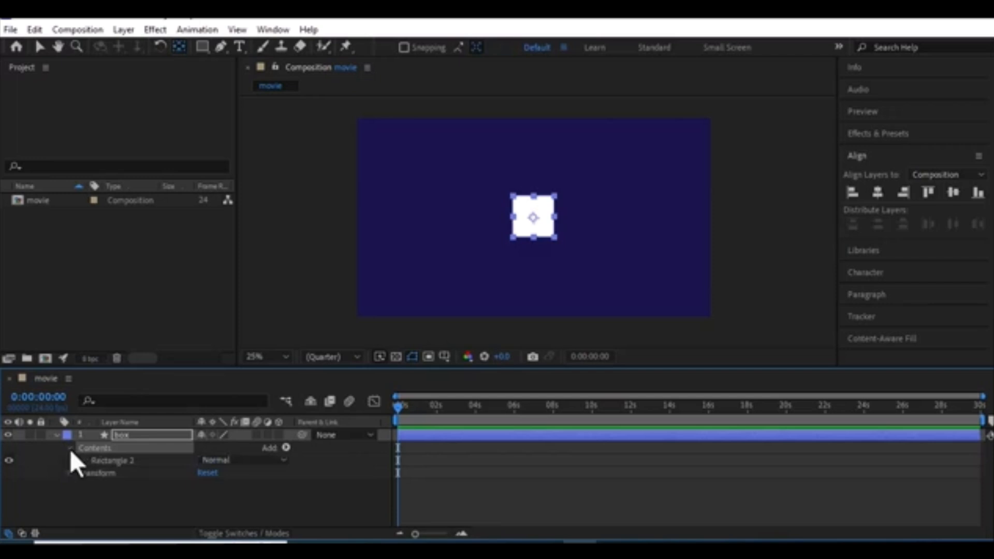
pyautogui.click(81, 461)
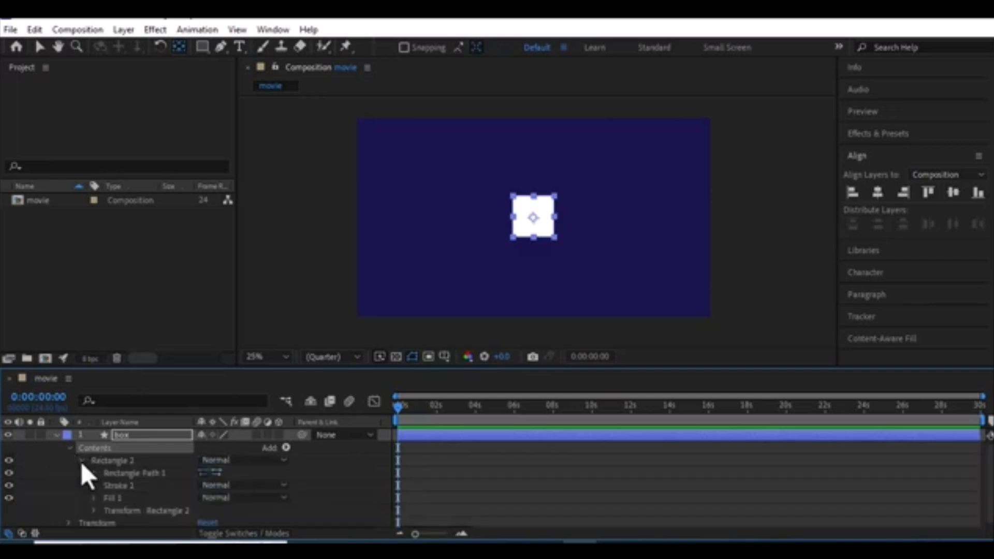
pyautogui.scroll(-1, 595, 259)
pyautogui.scroll(1, 589, 259)
pyautogui.click(93, 486)
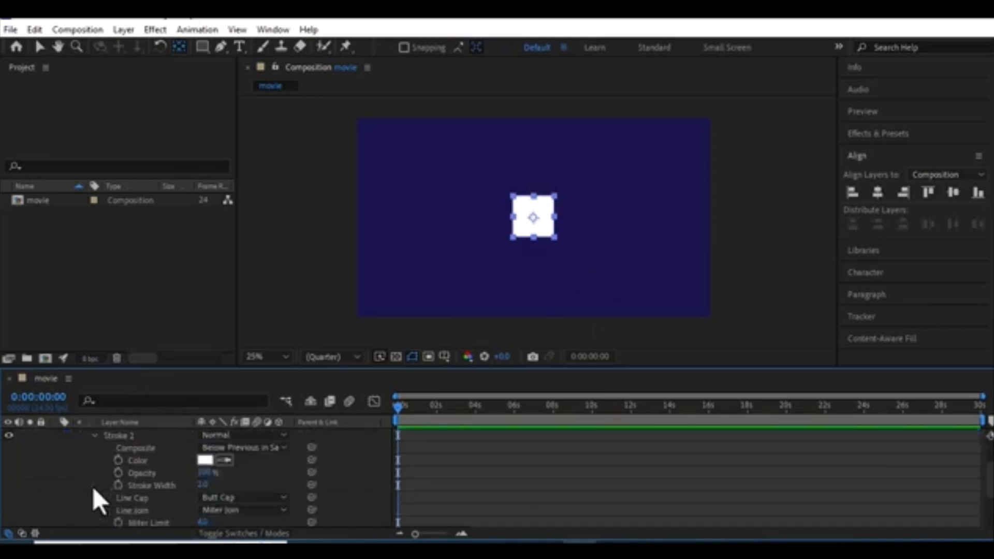
pyautogui.click(205, 460)
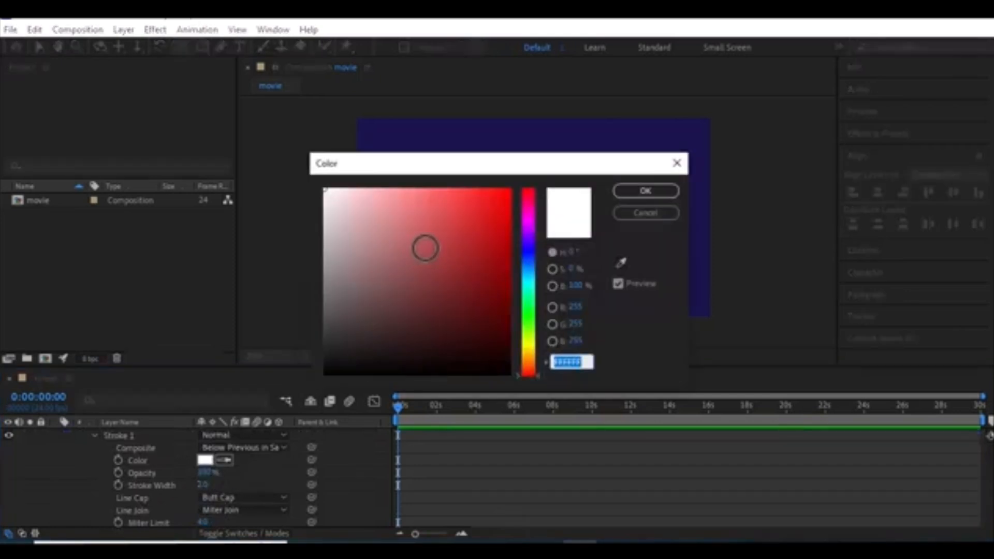
pyautogui.click(457, 229)
pyautogui.moveTo(458, 229)
pyautogui.mouseDown()
pyautogui.moveTo(430, 196)
pyautogui.moveTo(502, 169)
pyautogui.mouseUp()
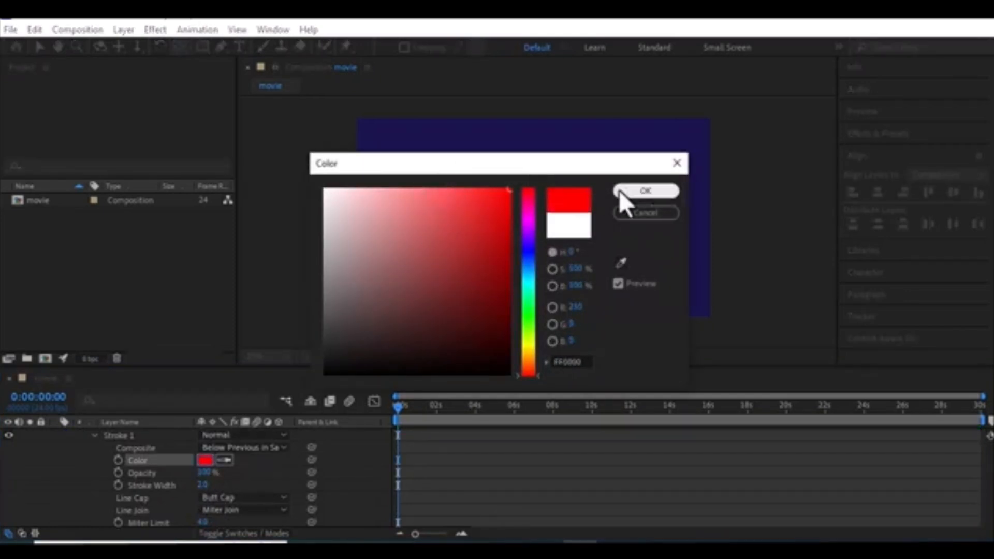
pyautogui.click(639, 191)
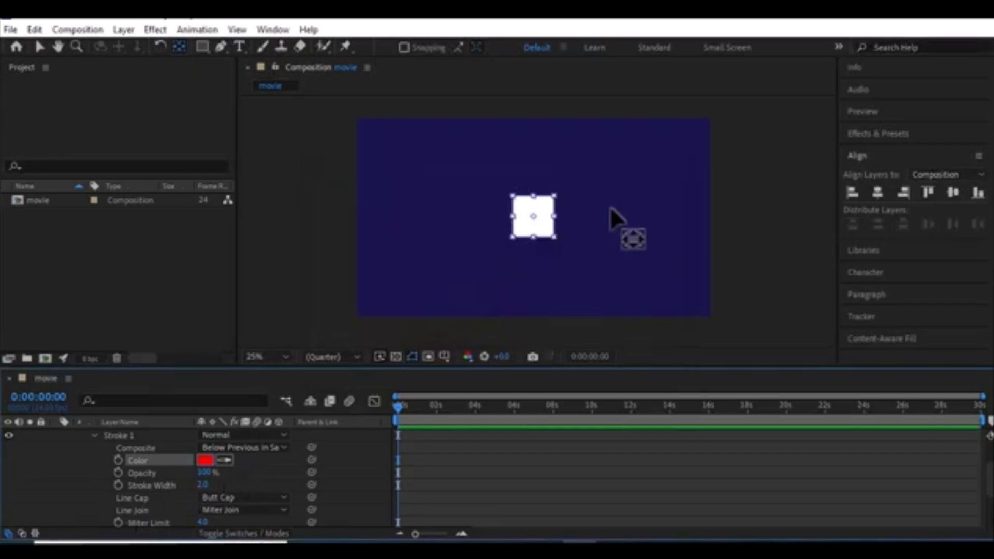
# Increase the rectangle's red stroke width to 13, checking the outline up close in the composition.
pyautogui.click(541, 284)
pyautogui.scroll(4, 501, 227)
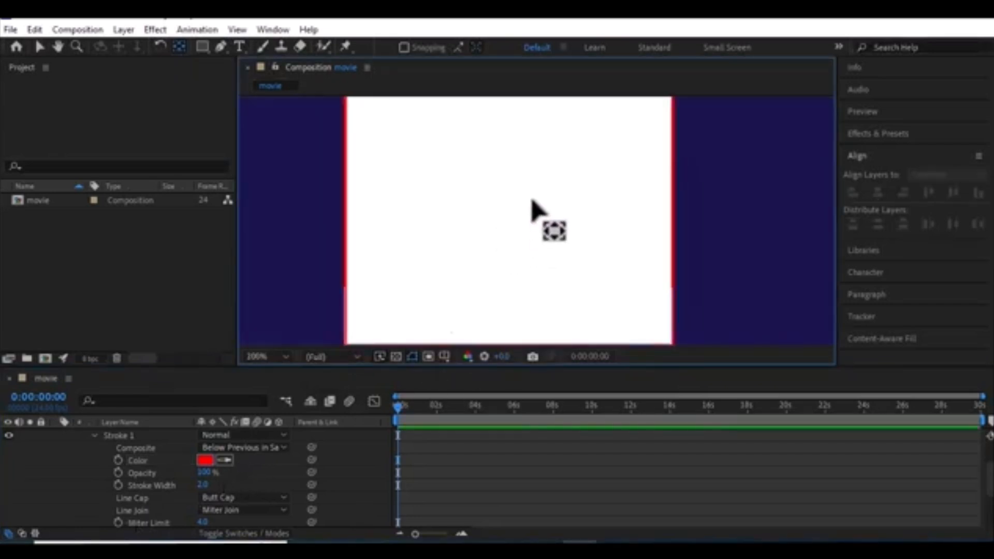
pyautogui.moveTo(532, 198); pyautogui.dragTo(562, 286)
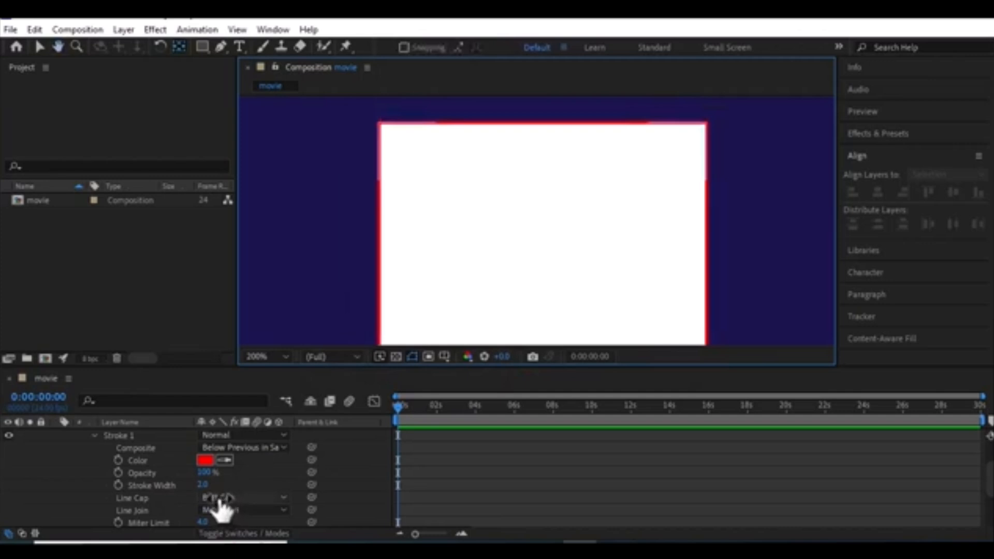
pyautogui.click(206, 474)
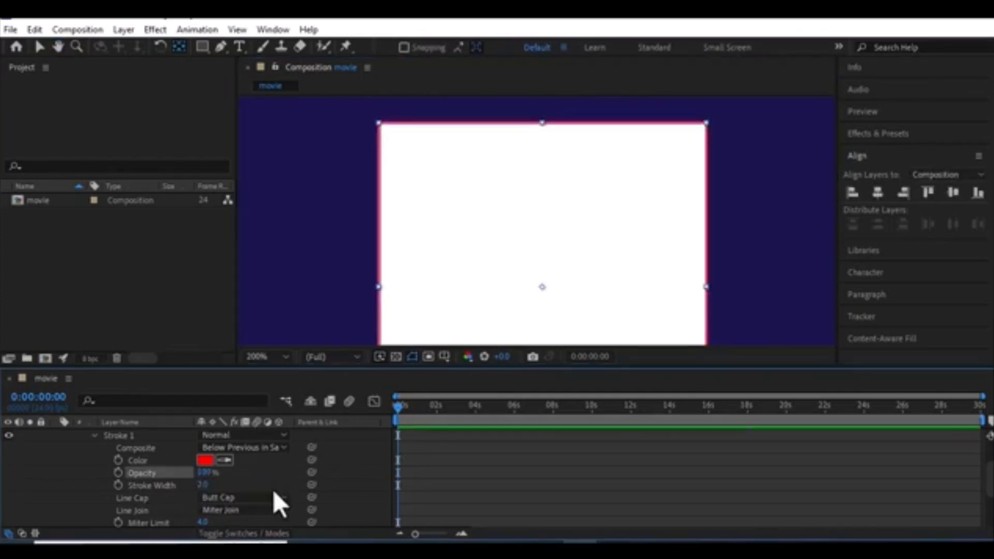
pyautogui.moveTo(200, 485); pyautogui.dragTo(205, 485)
pyautogui.scroll(-3, 520, 264)
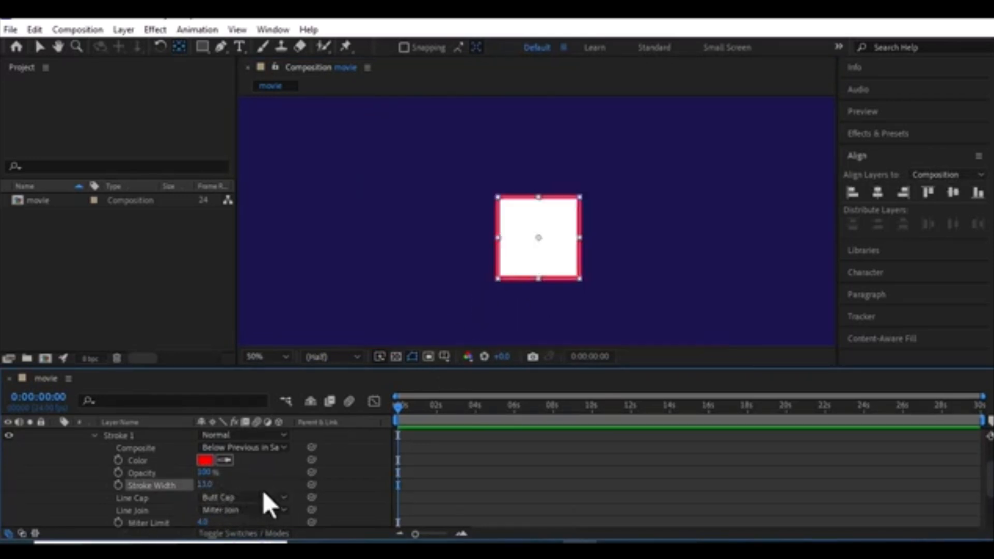
# Enlarge Rectangle Path 1 of the box layer proportionally to a size of 432.5 by 432.5.
pyautogui.scroll(-2, 255, 520)
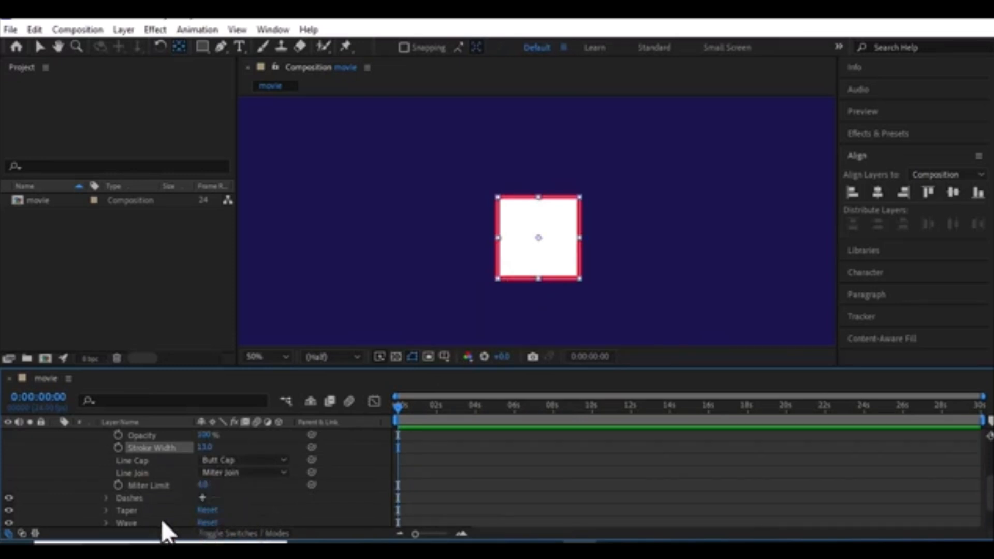
pyautogui.scroll(4, 161, 520)
pyautogui.click(95, 473)
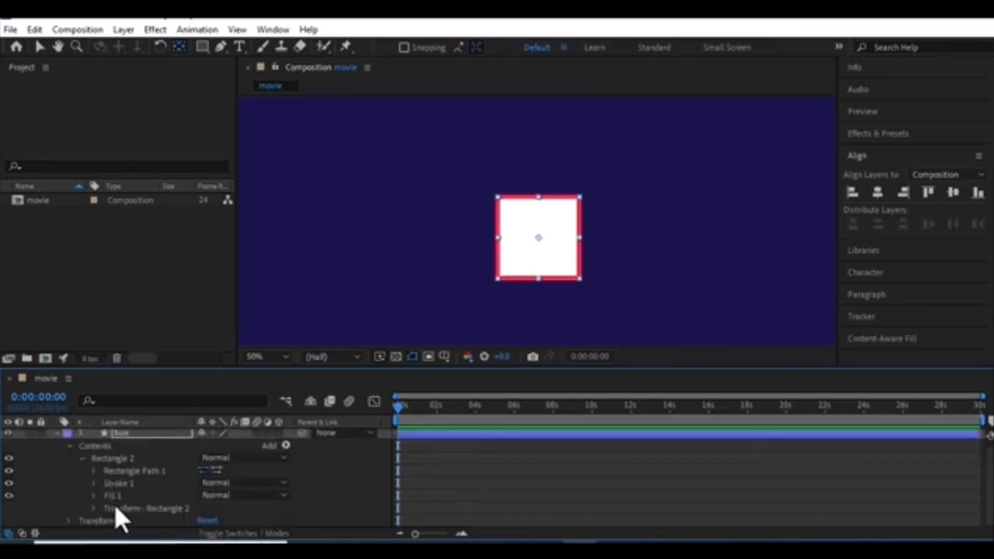
pyautogui.click(96, 473)
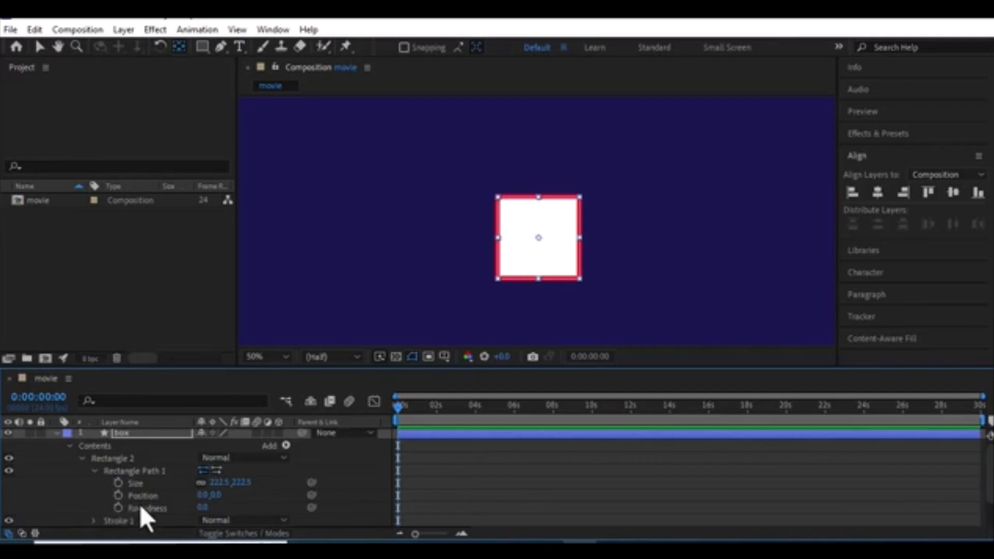
pyautogui.scroll(-2, 633, 233)
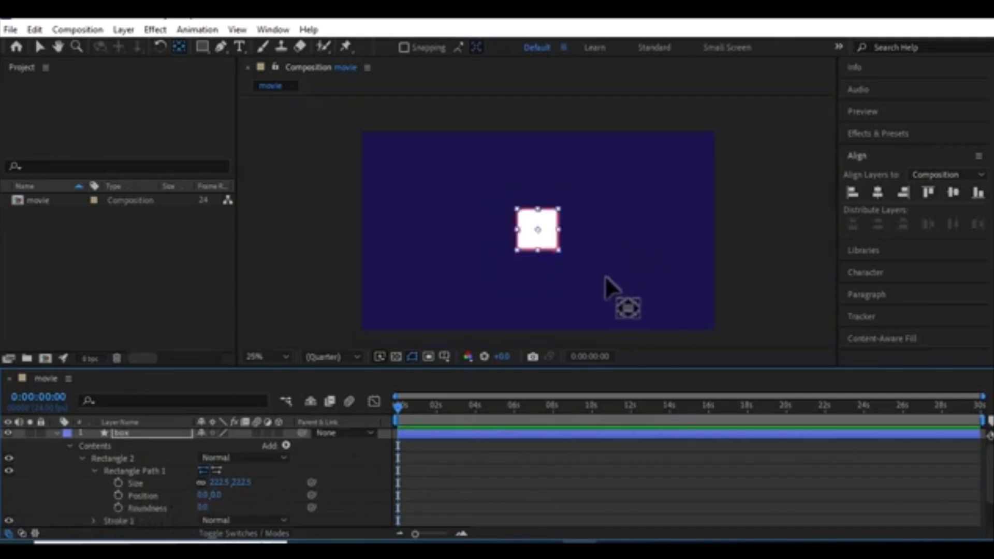
pyautogui.moveTo(241, 486); pyautogui.dragTo(446, 458)
pyautogui.moveTo(641, 252); pyautogui.dragTo(666, 228)
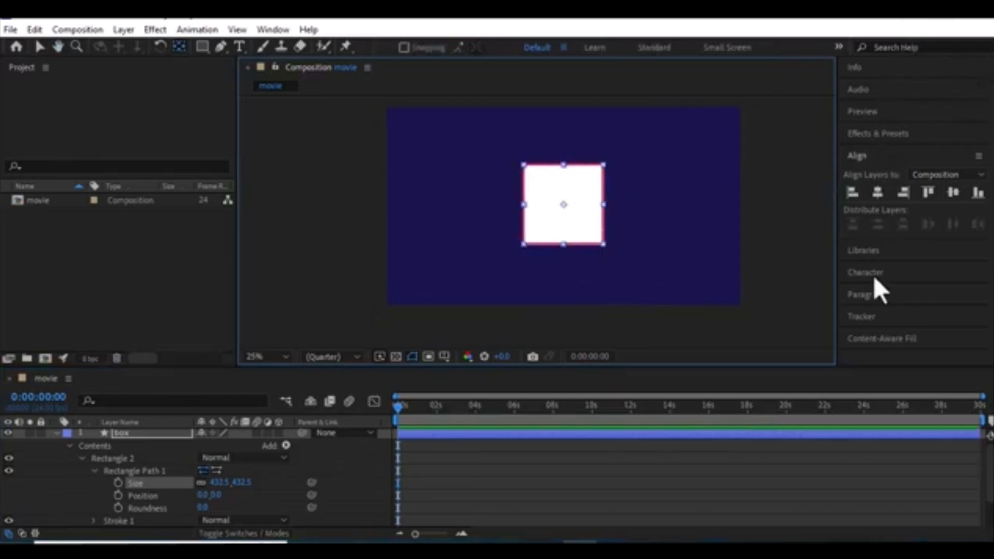
# Try aligning the box to each edge of the composition, finishing with it centred horizontally and vertically.
pyautogui.click(851, 193)
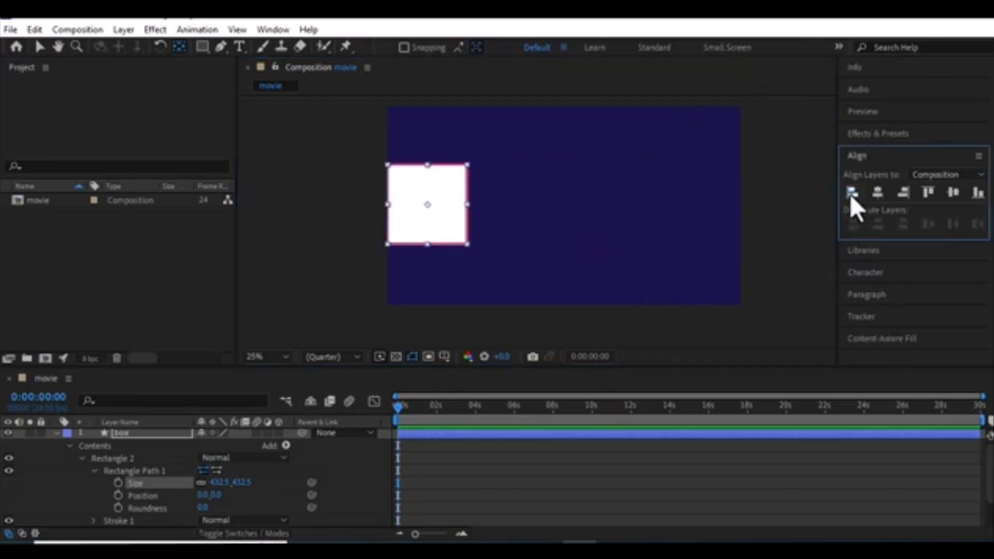
pyautogui.click(903, 194)
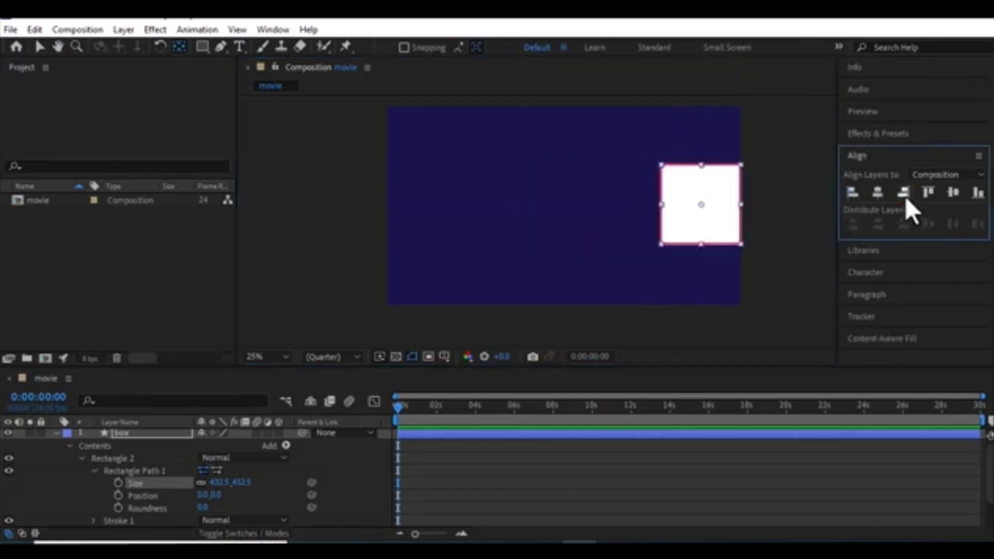
pyautogui.click(877, 193)
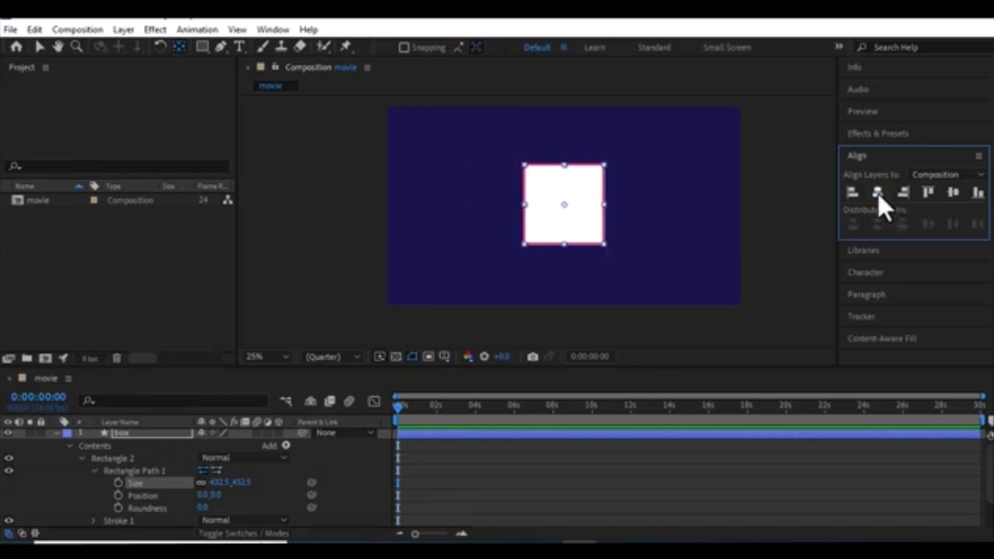
pyautogui.click(929, 193)
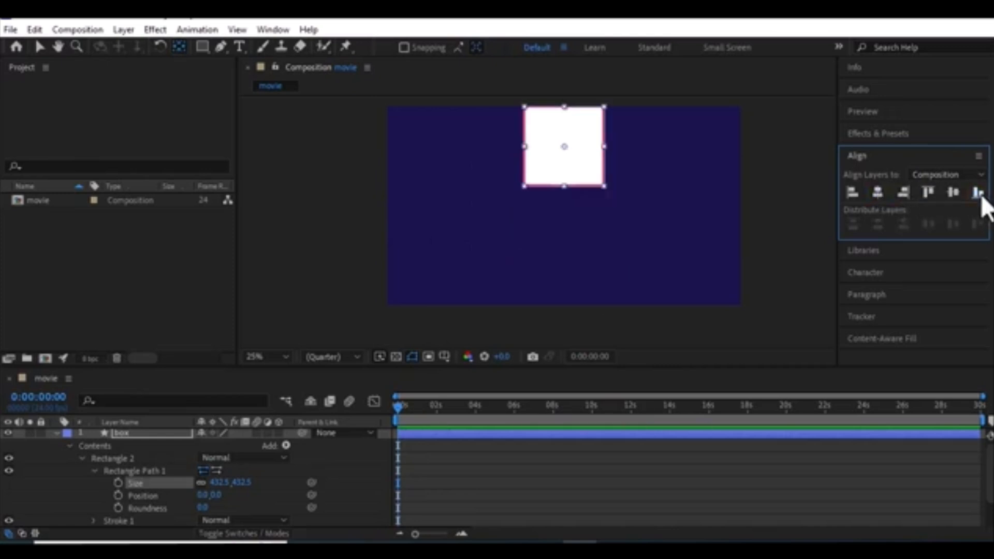
pyautogui.click(978, 194)
pyautogui.click(952, 192)
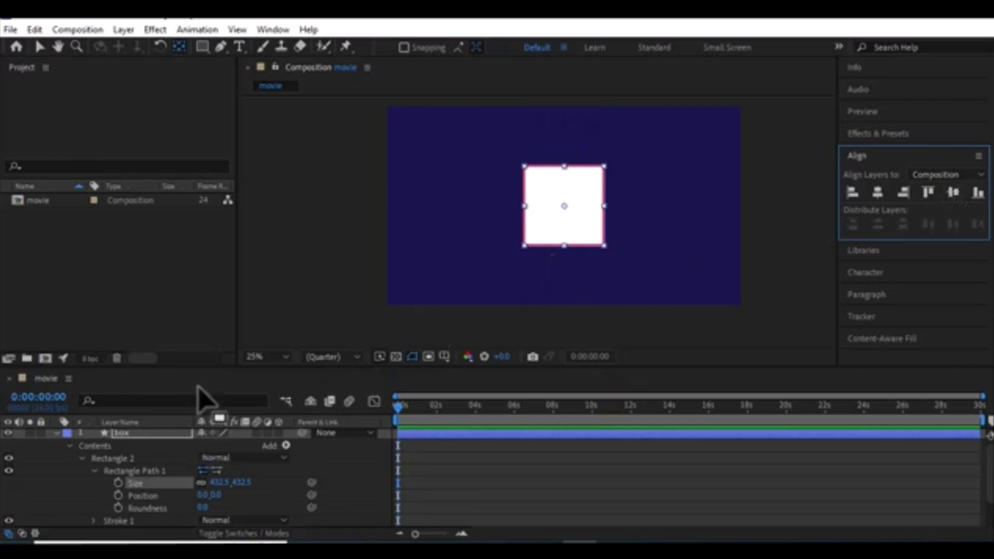
# Make the timeline area taller, try shifting Rectangle Path 1 downward by its vertical position, and undo the shift.
pyautogui.moveTo(217, 368); pyautogui.dragTo(222, 331)
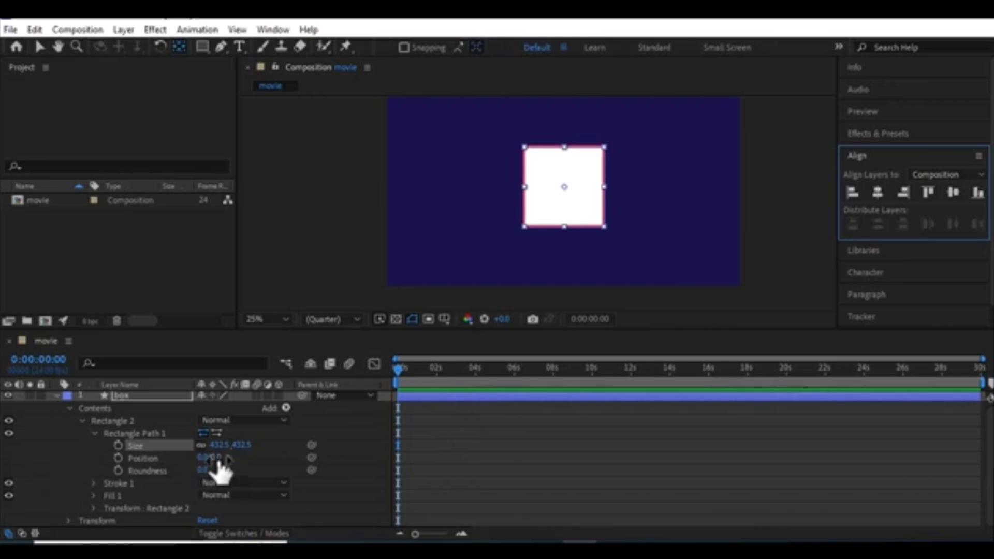
pyautogui.moveTo(215, 458); pyautogui.dragTo(227, 501)
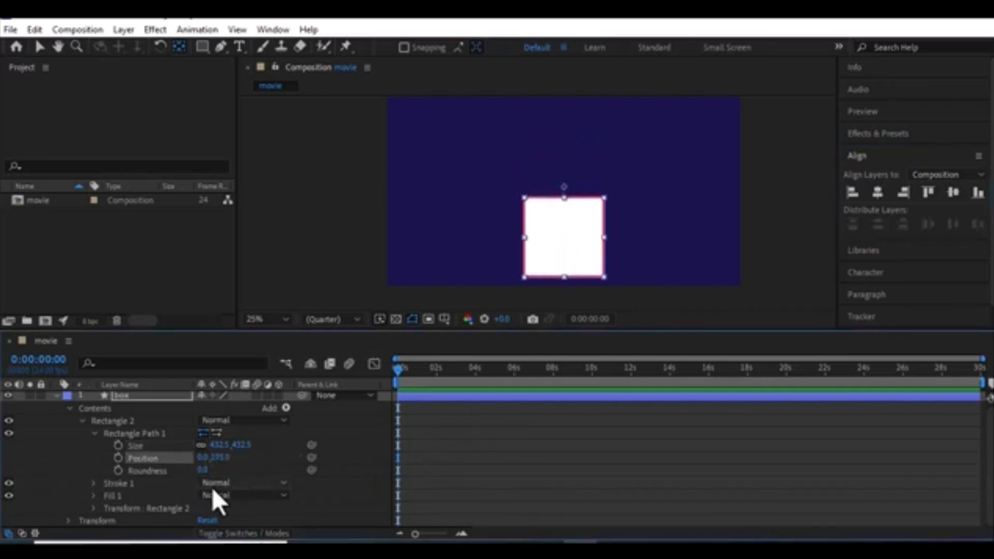
pyautogui.hotkey('ctrl', 'z')
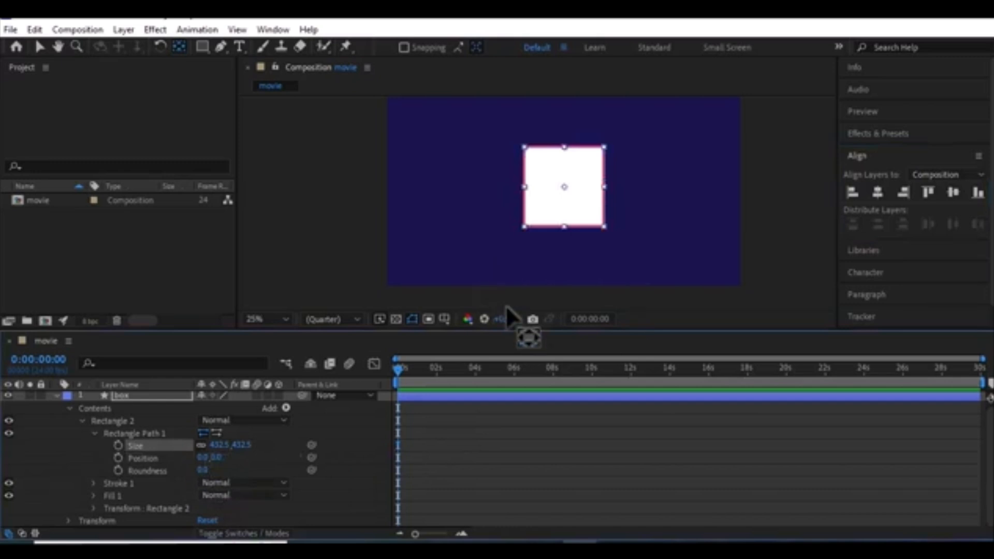
# Keyframe Rectangle Path 1's position from 0, 0 at the start to about 0, 323 at 0:00:09:23 and preview the motion.
pyautogui.click(118, 458)
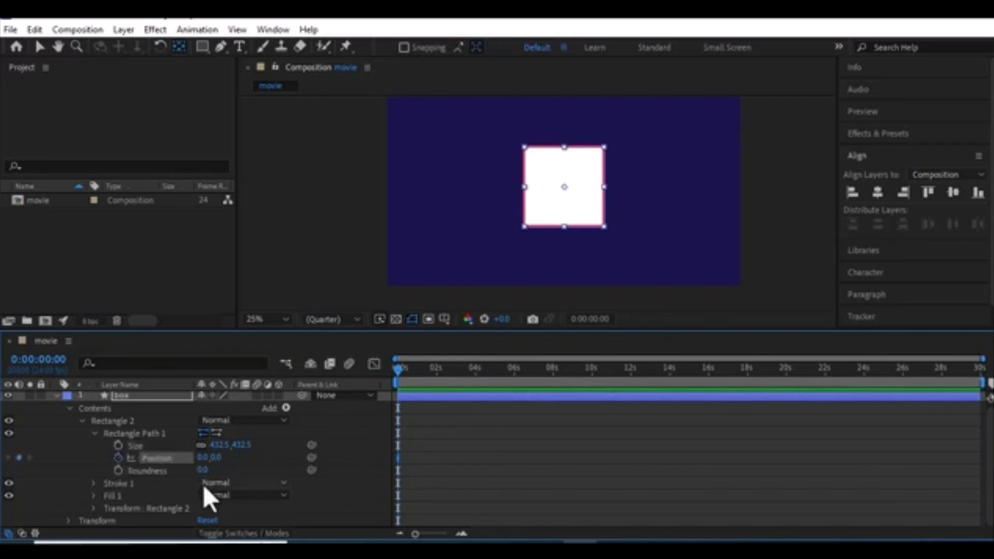
pyautogui.click(591, 372)
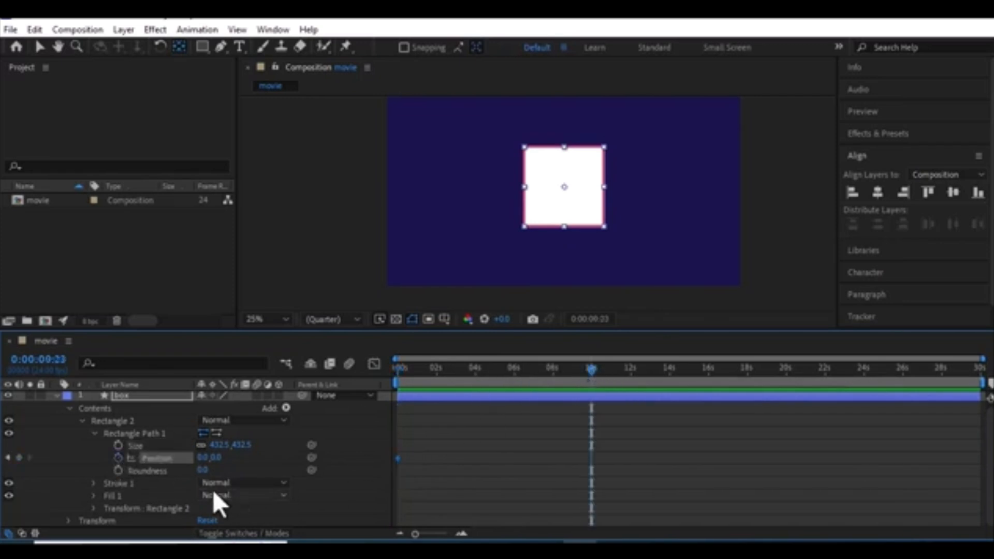
pyautogui.moveTo(209, 458); pyautogui.dragTo(493, 417)
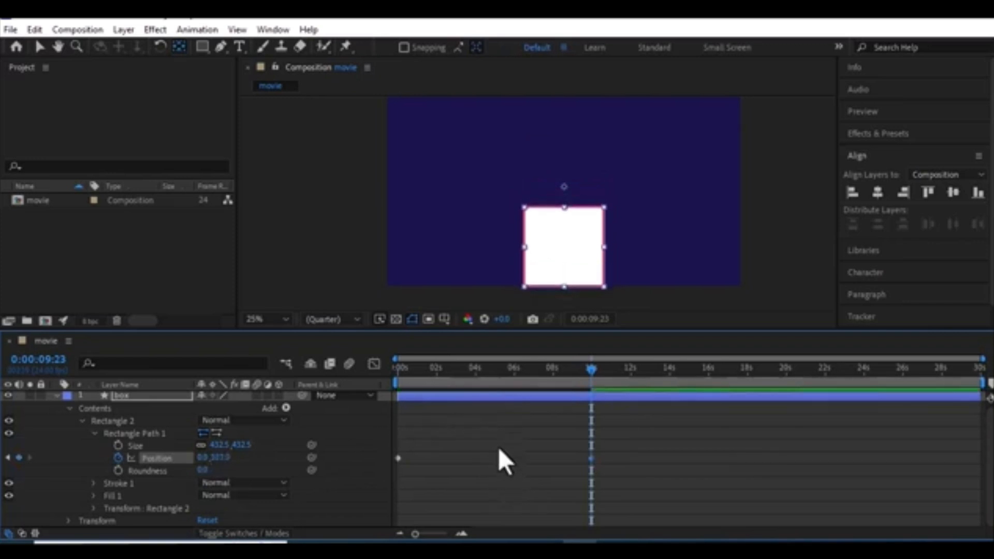
pyautogui.press('Home')
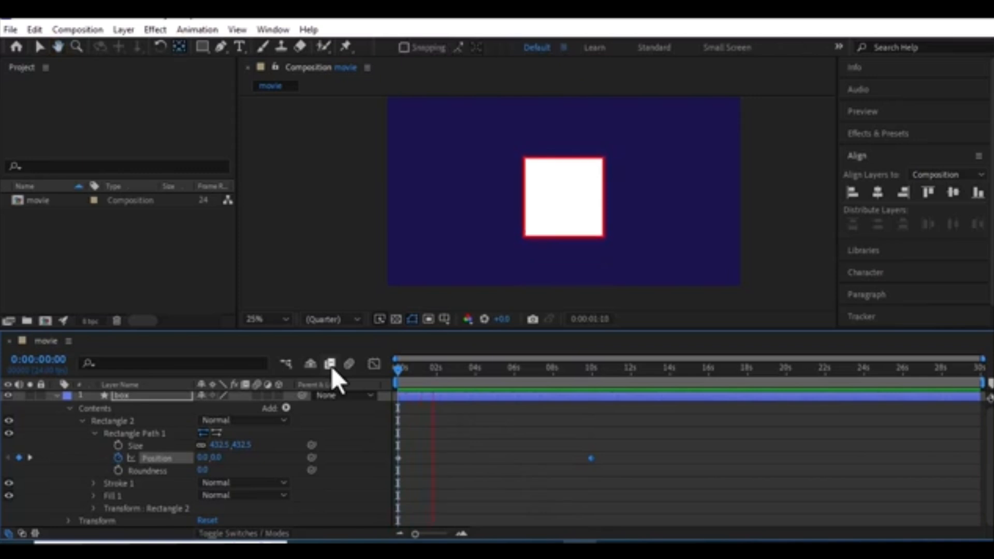
pyautogui.press('space')
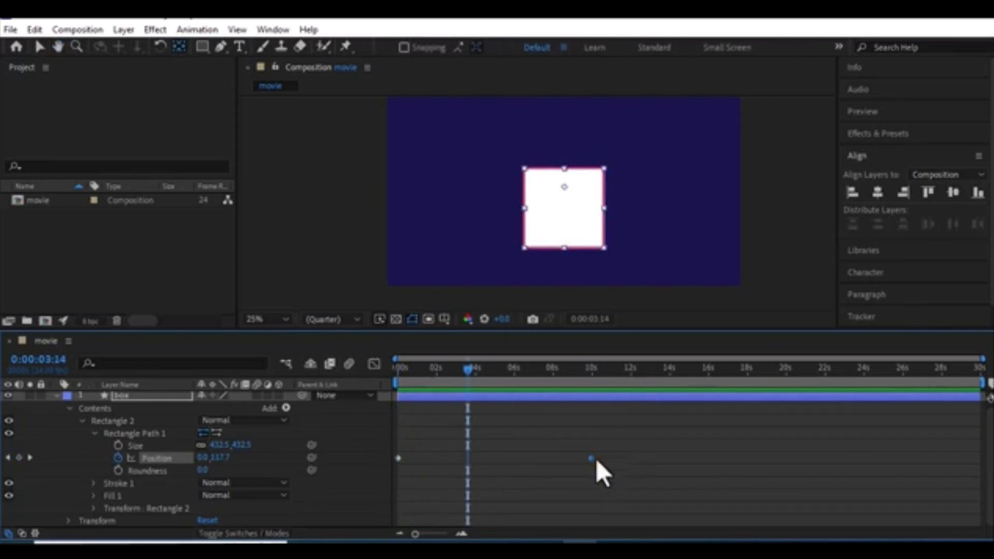
# Move the second position keyframe earlier to just before the 4-second mark and preview the faster motion.
pyautogui.moveTo(591, 458); pyautogui.dragTo(471, 456)
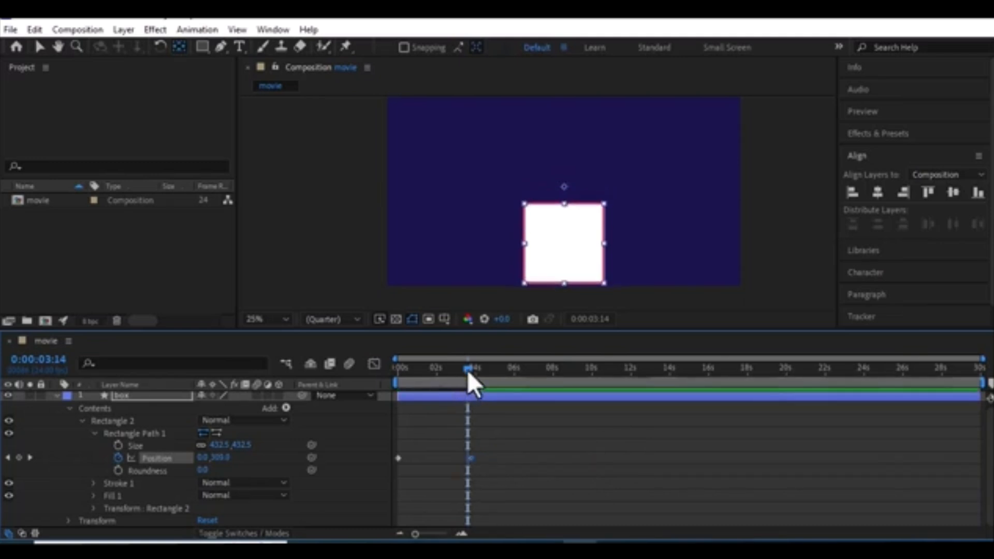
pyautogui.moveTo(467, 371); pyautogui.dragTo(343, 358)
pyautogui.press('space')
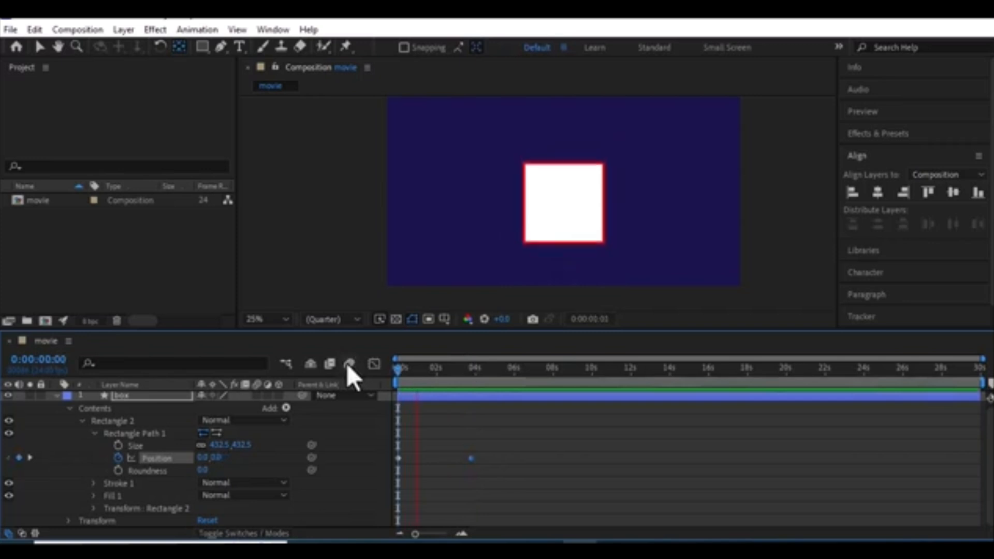
pyautogui.press('space')
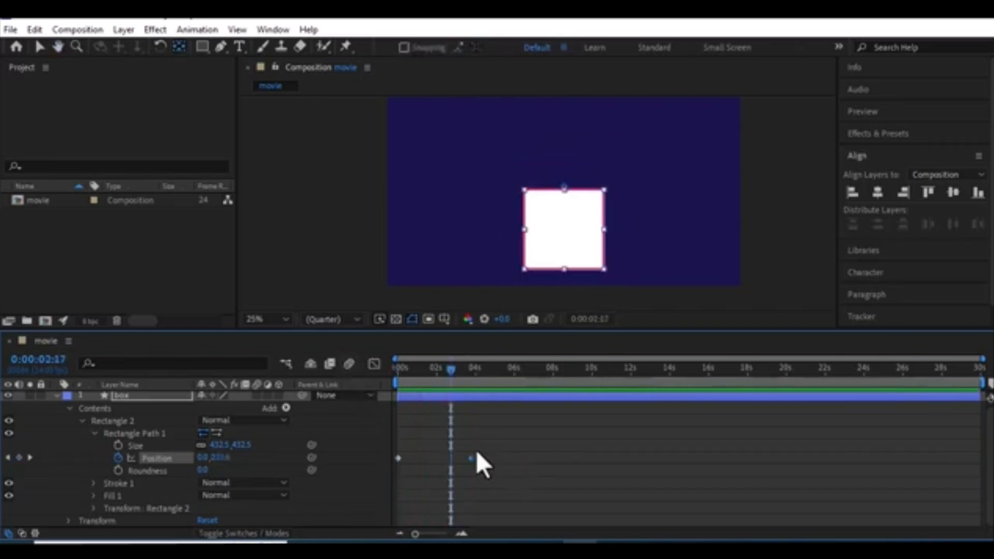
# Move the second position keyframe to about 2 seconds and play the animation from the start.
pyautogui.moveTo(470, 459); pyautogui.dragTo(435, 459)
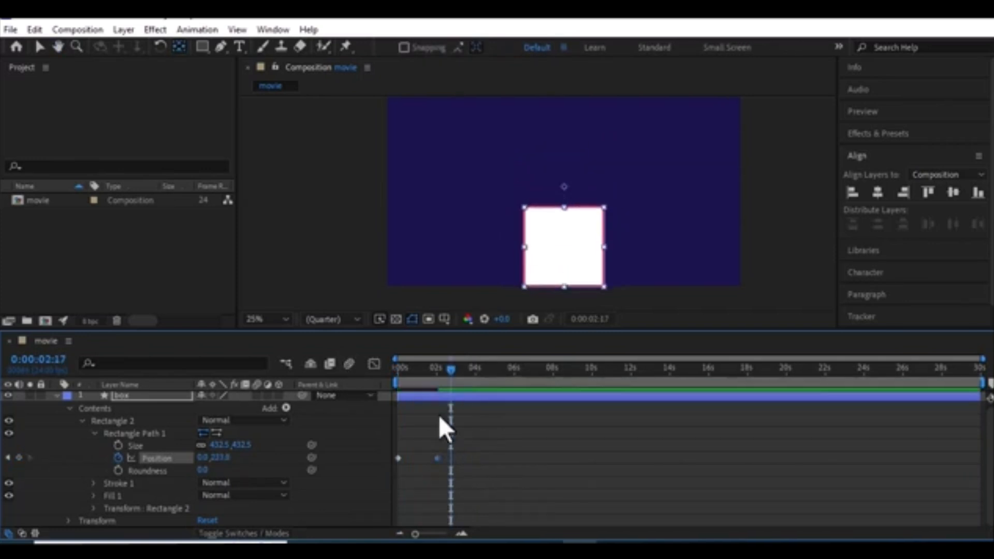
pyautogui.moveTo(452, 372); pyautogui.dragTo(391, 371)
pyautogui.press('space')
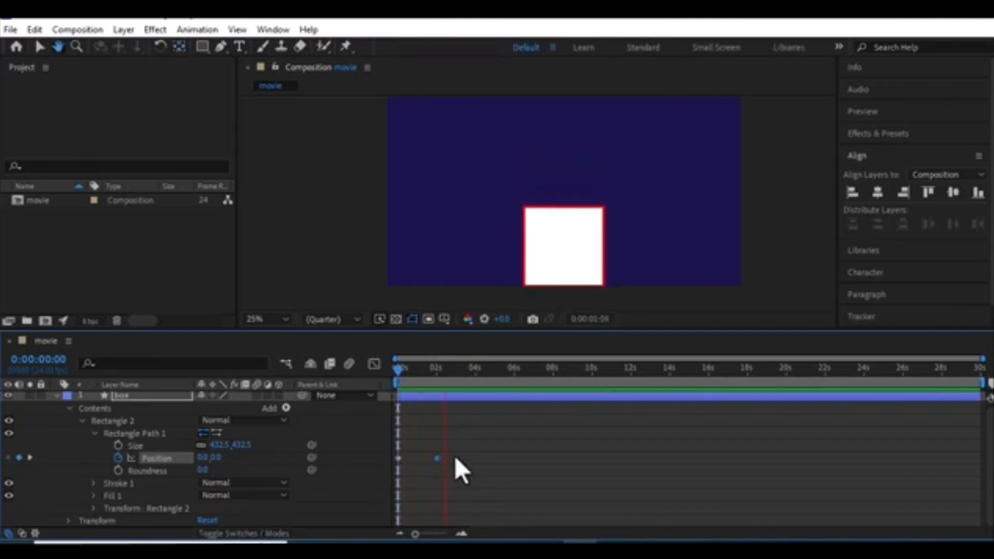
# Stop the preview and keyframe Rectangle Path 1's roundness from 0 at the start to about 380 at 0:00:02:02.
pyautogui.press('space')
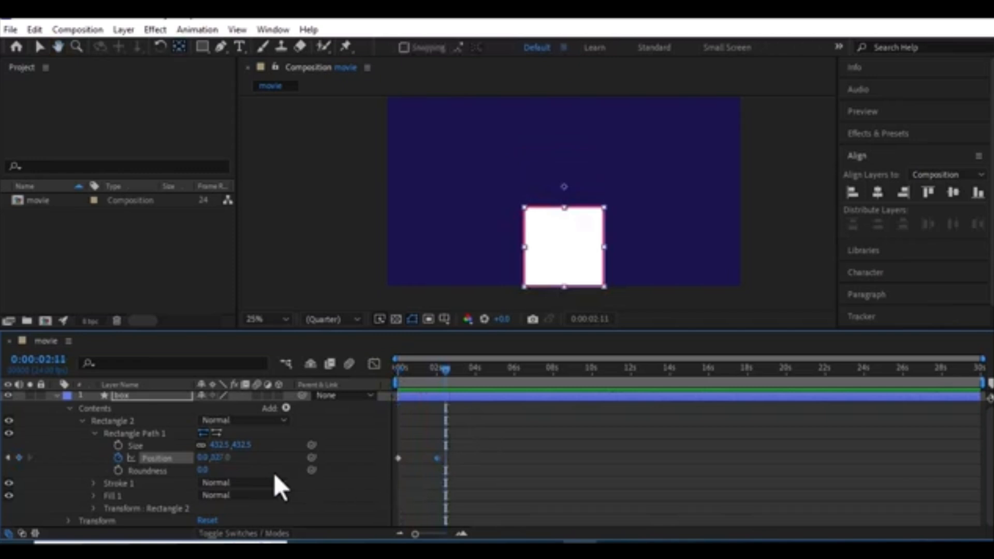
pyautogui.moveTo(444, 372); pyautogui.dragTo(393, 372)
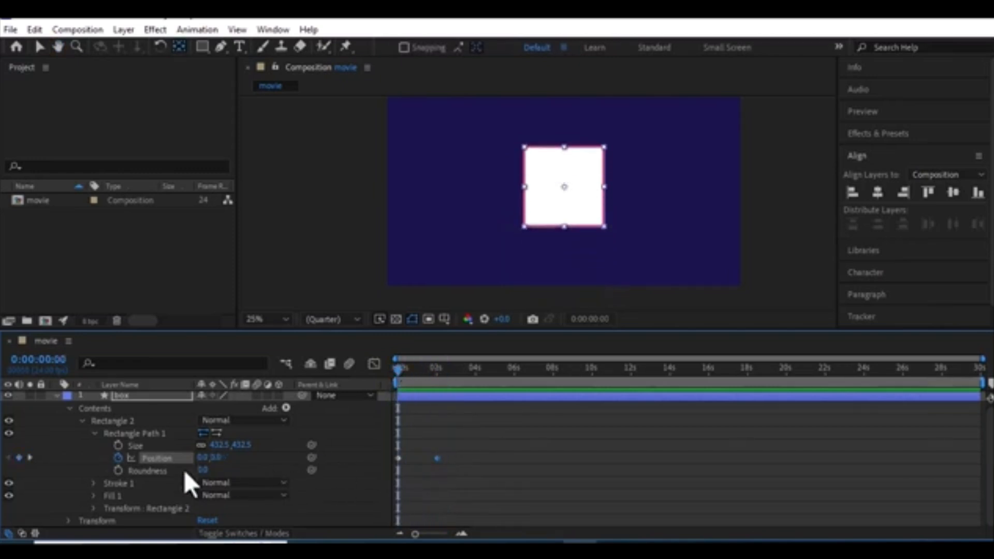
pyautogui.click(116, 469)
pyautogui.moveTo(432, 368); pyautogui.dragTo(439, 368)
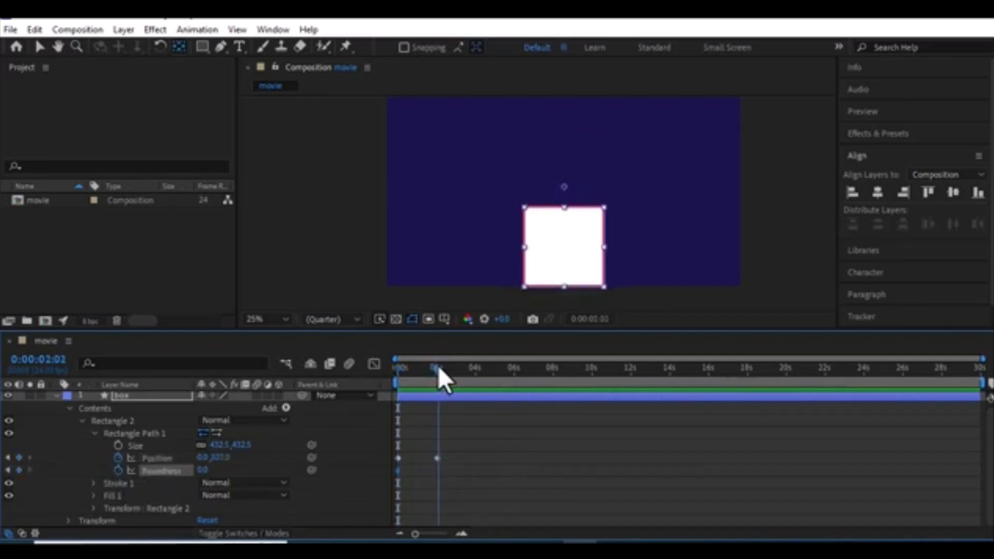
pyautogui.moveTo(202, 470); pyautogui.dragTo(471, 456)
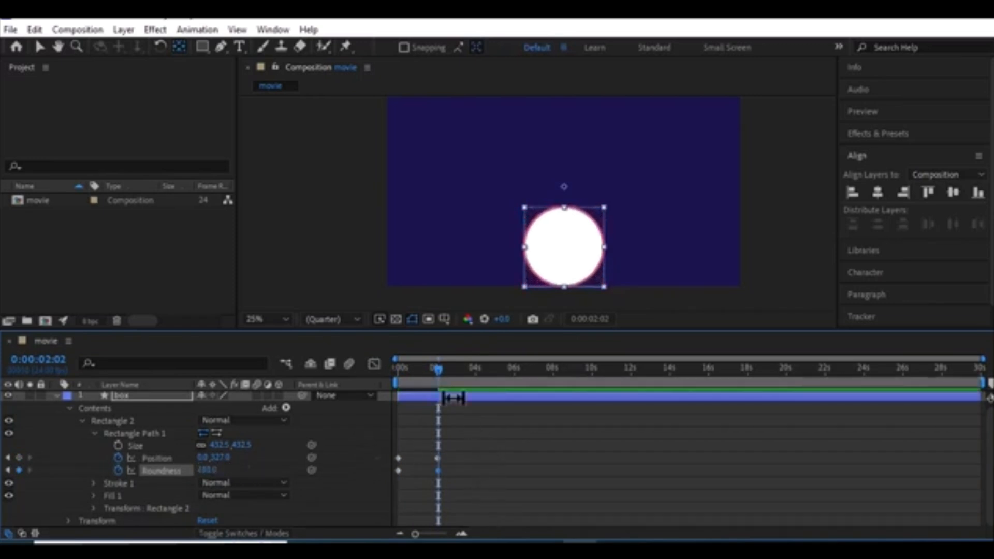
# Preview the square rounding into a circle from the start, and return to the first frame.
pyautogui.press('Home')
pyautogui.press('space')
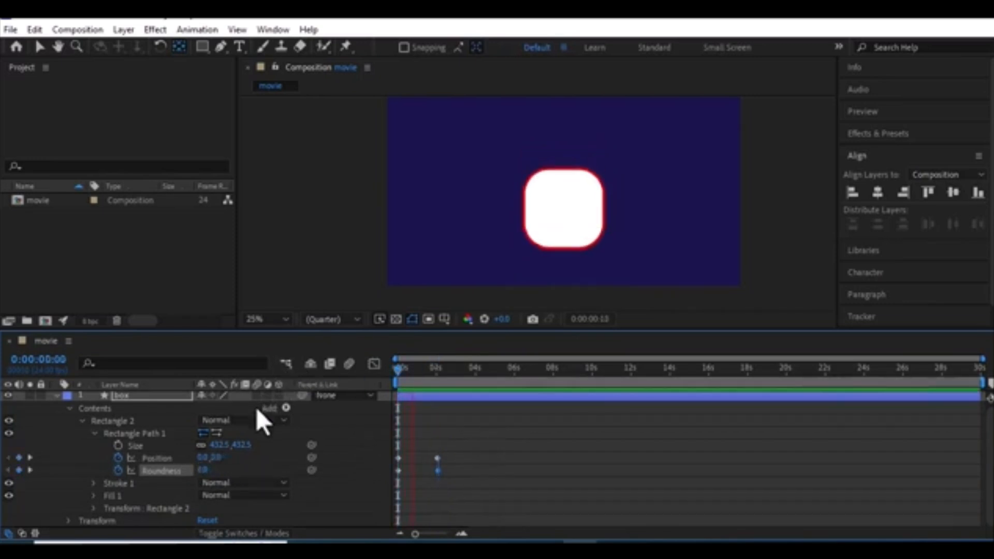
pyautogui.press('space')
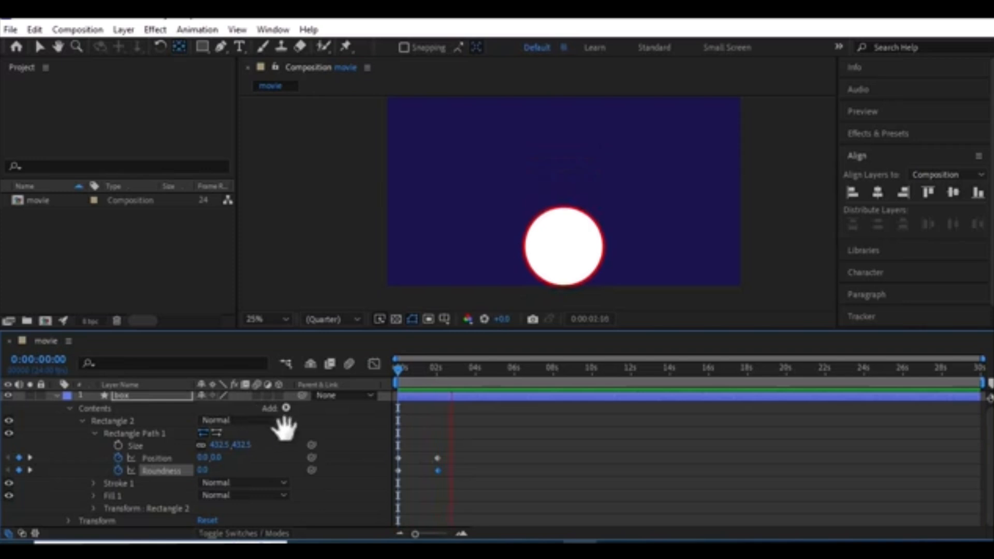
pyautogui.moveTo(436, 375); pyautogui.dragTo(393, 372)
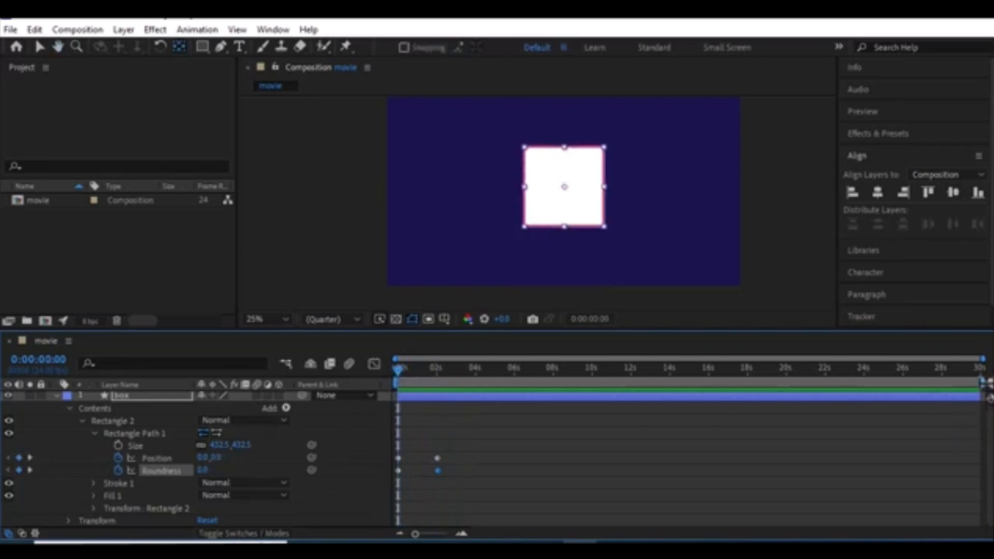
# Shorten the work area to end at 5 seconds and zoom the timeline's visible range to the same span.
pyautogui.moveTo(984, 383)
pyautogui.mouseDown()
pyautogui.moveTo(443, 384)
pyautogui.moveTo(452, 395)
pyautogui.mouseUp()
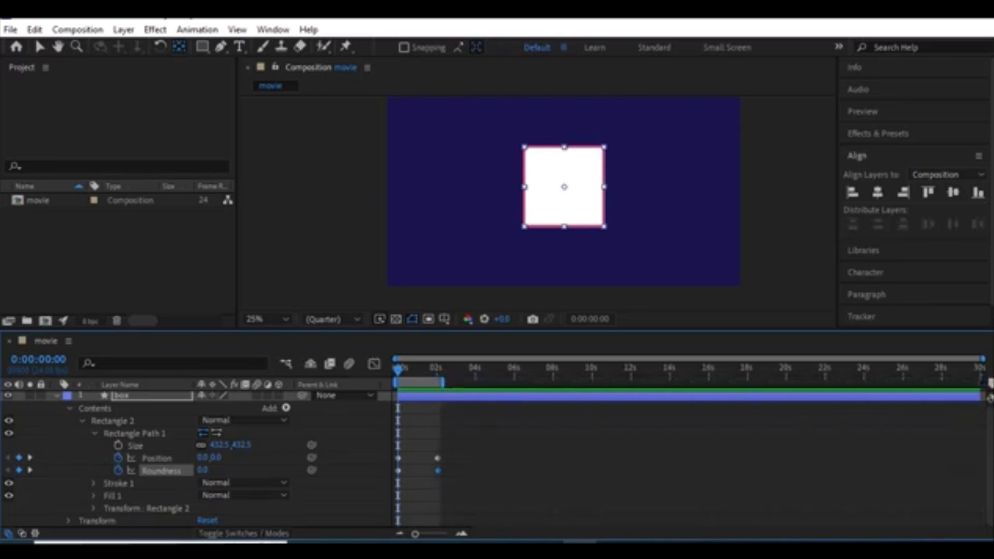
pyautogui.moveTo(980, 358); pyautogui.dragTo(556, 384)
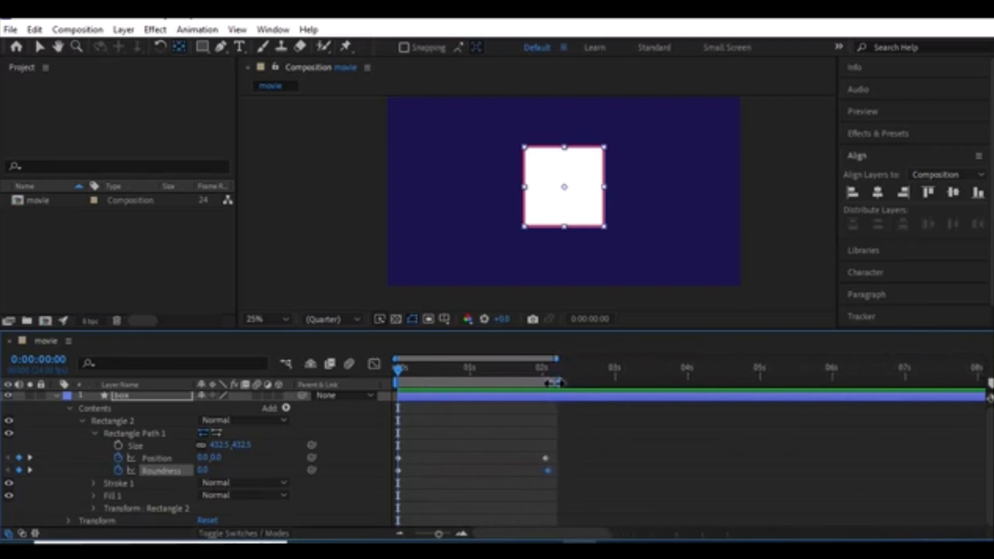
pyautogui.moveTo(554, 383); pyautogui.dragTo(707, 376)
pyautogui.hotkey('ctrl', 'z')
pyautogui.click(576, 414)
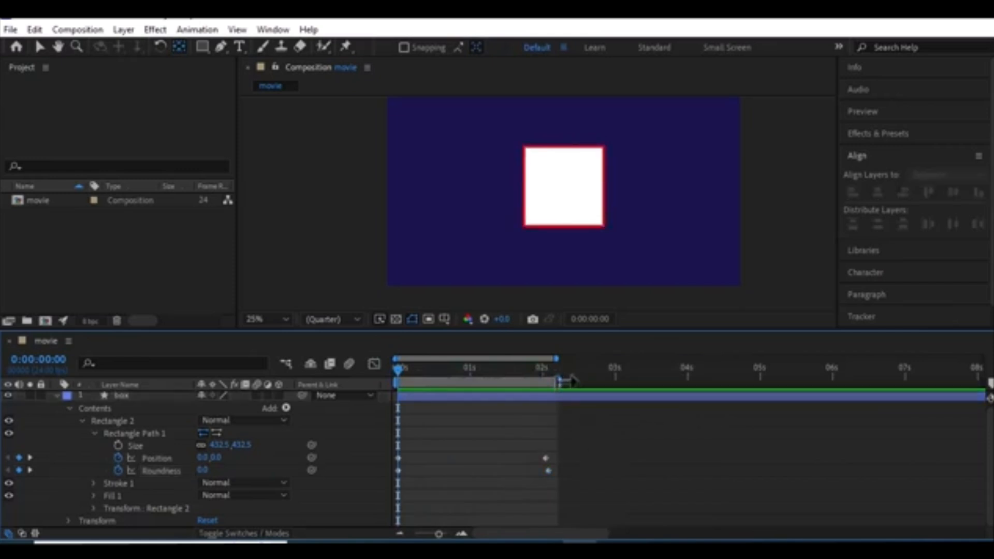
pyautogui.moveTo(565, 382); pyautogui.dragTo(760, 381)
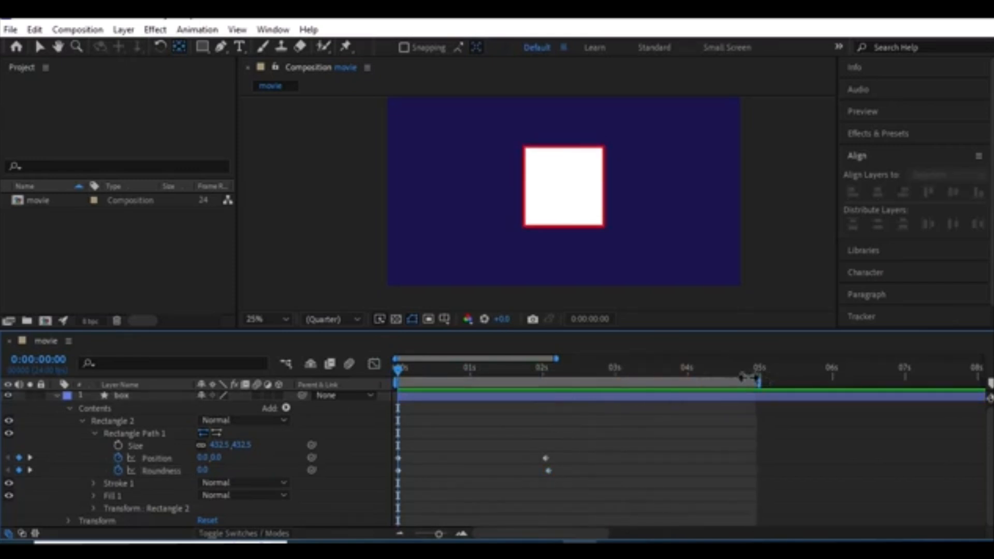
pyautogui.moveTo(562, 360); pyautogui.dragTo(638, 355)
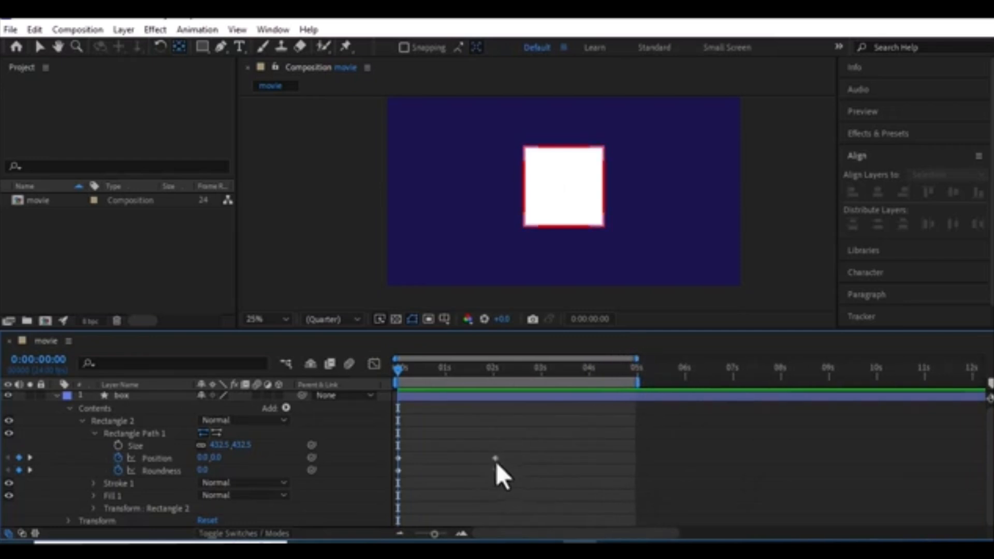
# Align the second position keyframe with the roundness keyframe at 0:00:02:02, preview the animation, and return to the start.
pyautogui.moveTo(495, 458); pyautogui.dragTo(498, 456)
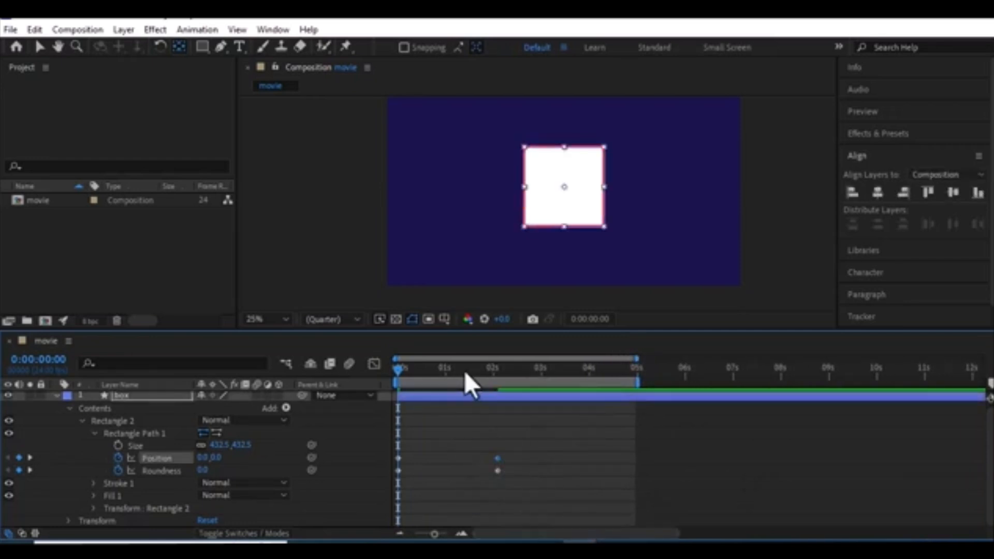
pyautogui.press('space')
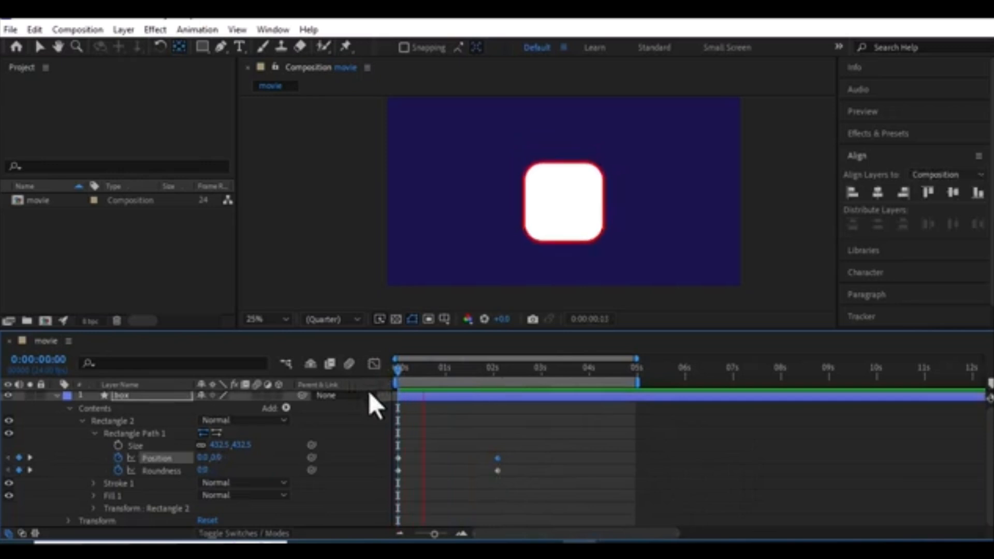
pyautogui.press('space')
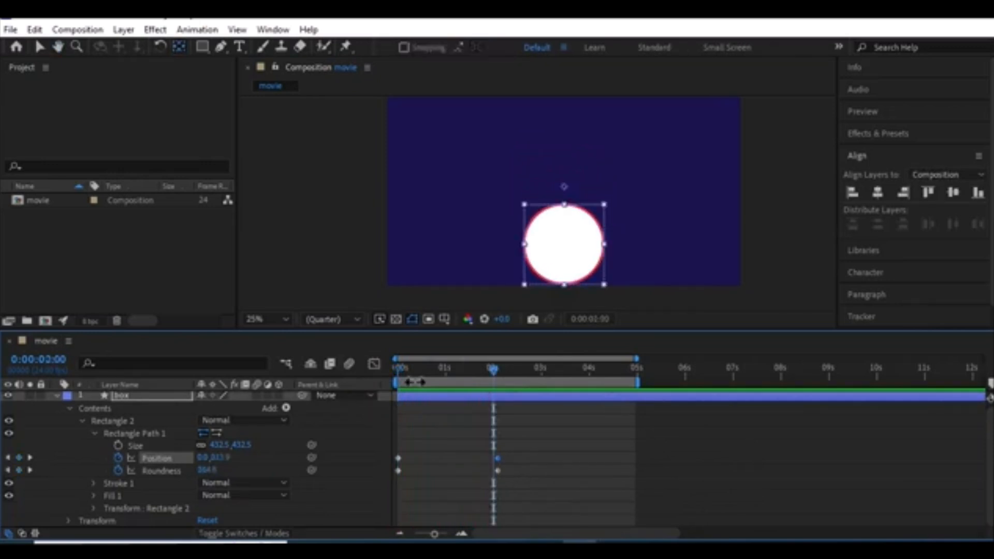
pyautogui.press('space')
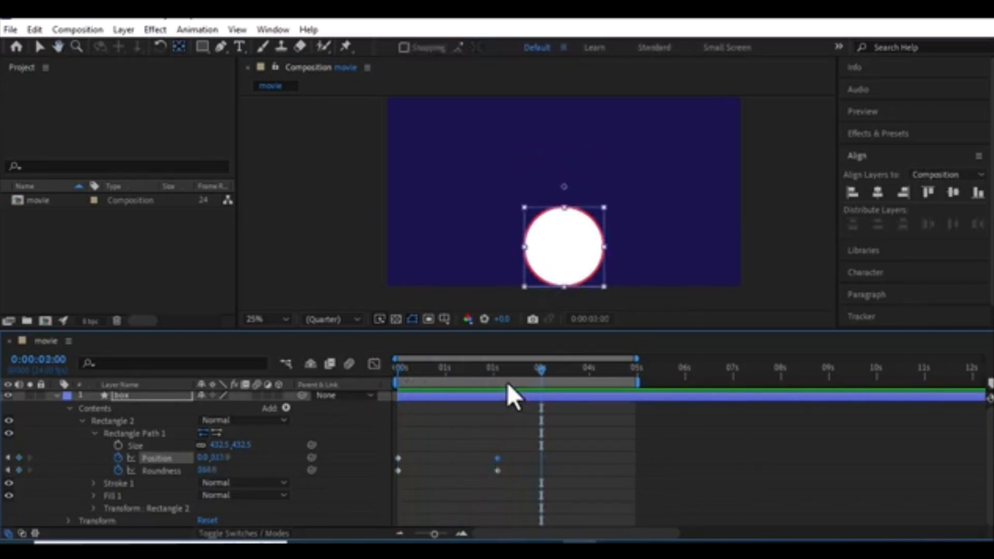
pyautogui.moveTo(503, 368); pyautogui.dragTo(396, 372)
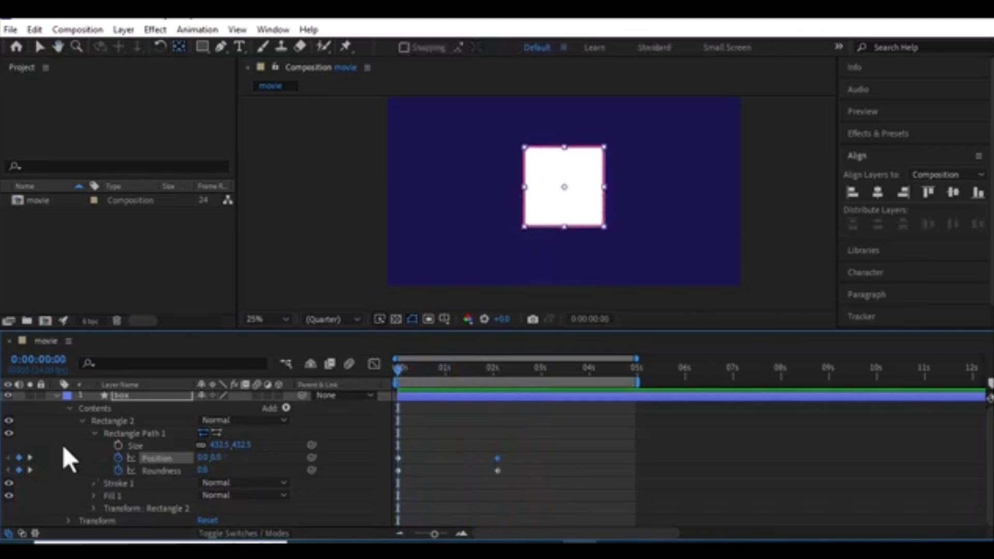
# Try the Screen and Overlay blending modes on Rectangle 2's Fill 1, and return it to Normal.
pyautogui.click(83, 422)
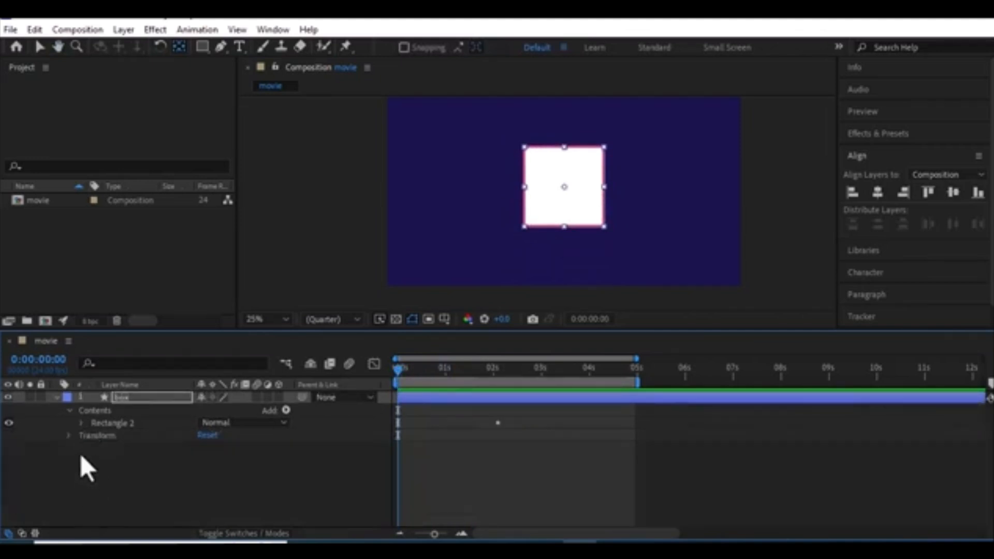
pyautogui.click(101, 423)
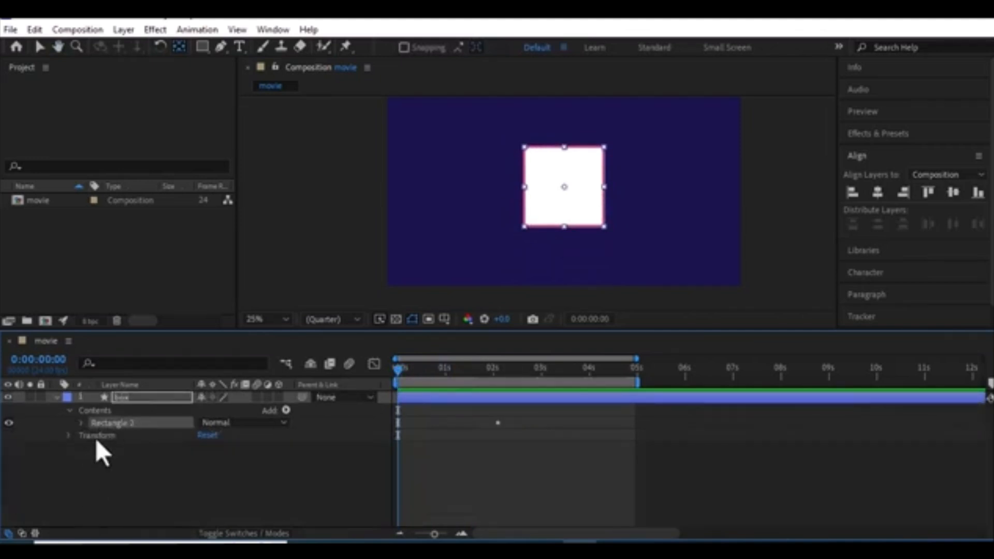
pyautogui.click(80, 422)
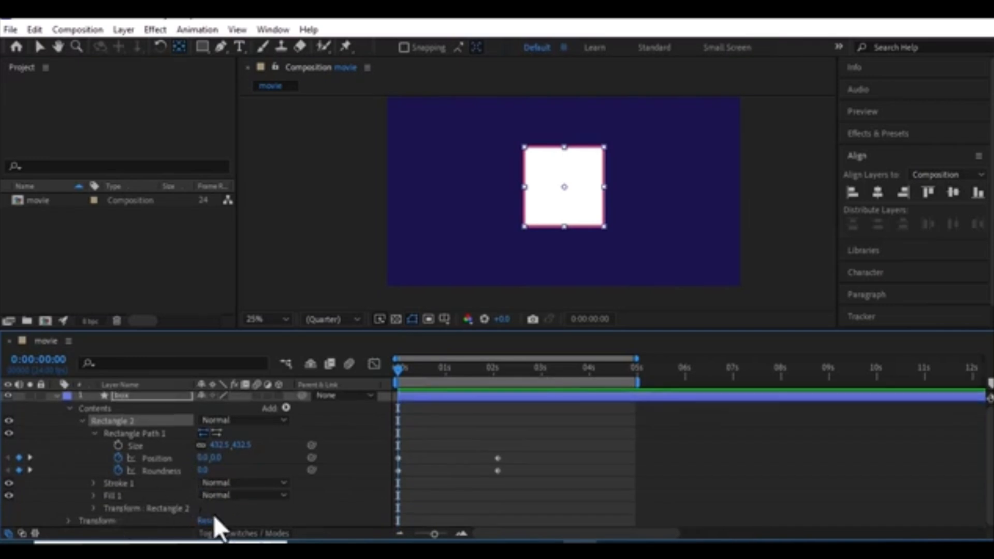
pyautogui.click(247, 494)
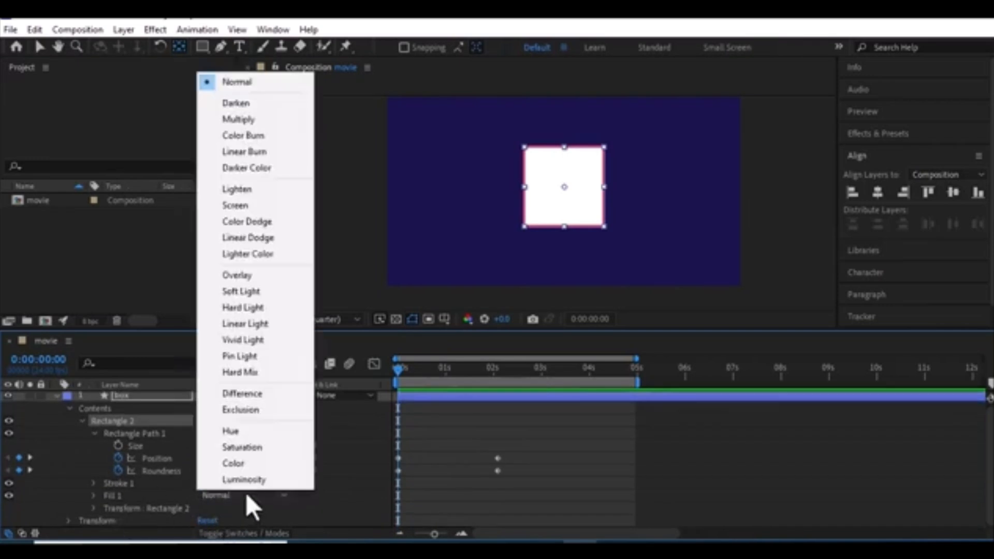
pyautogui.click(275, 205)
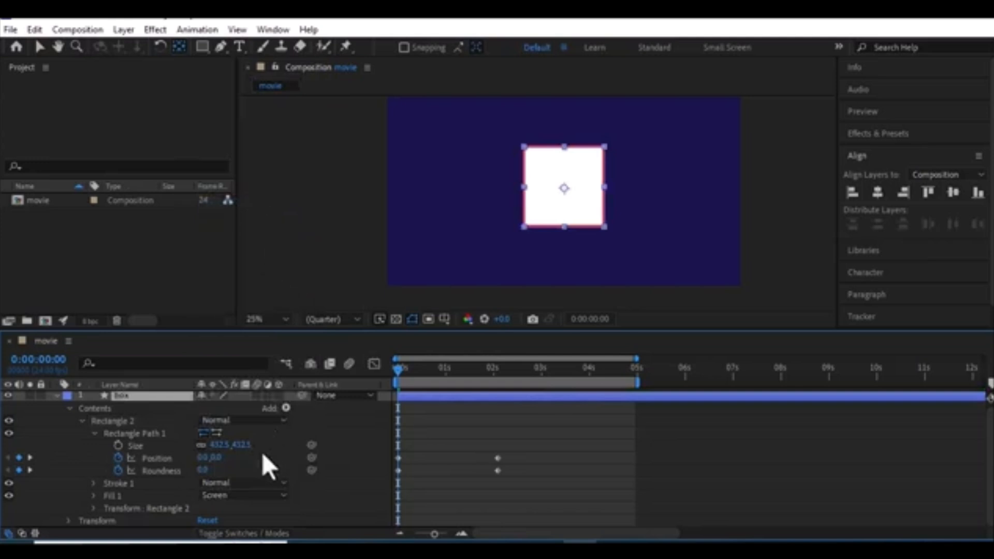
pyautogui.click(255, 498)
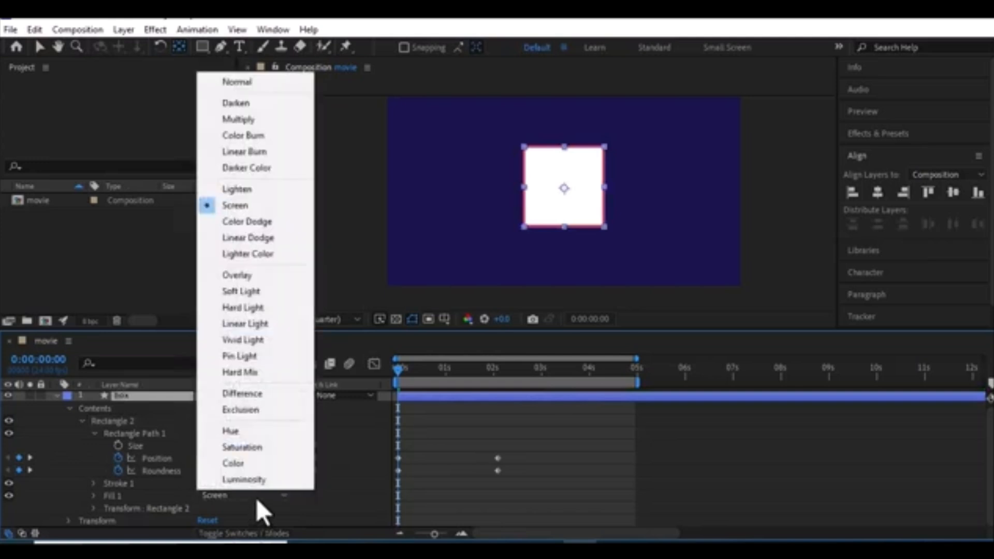
pyautogui.click(252, 280)
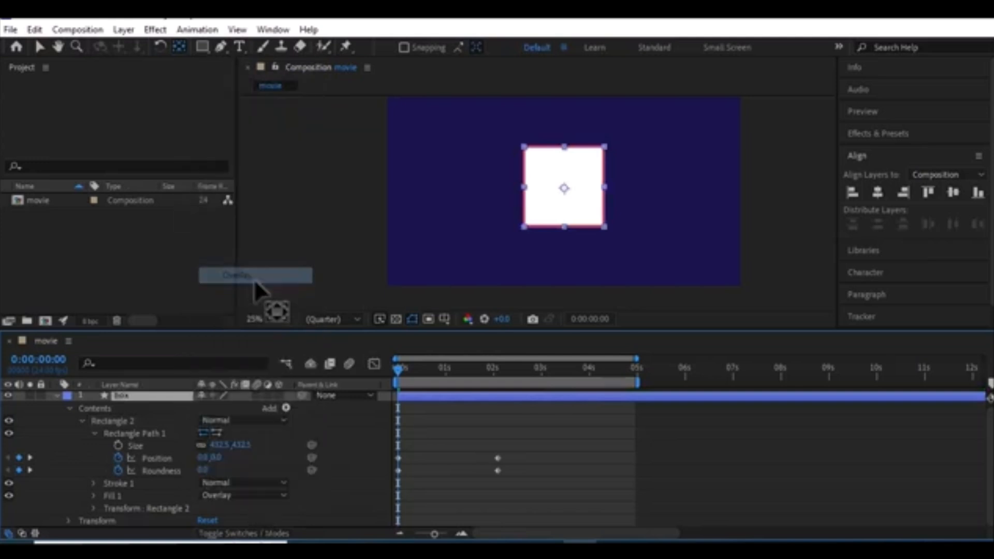
pyautogui.click(241, 498)
pyautogui.click(248, 91)
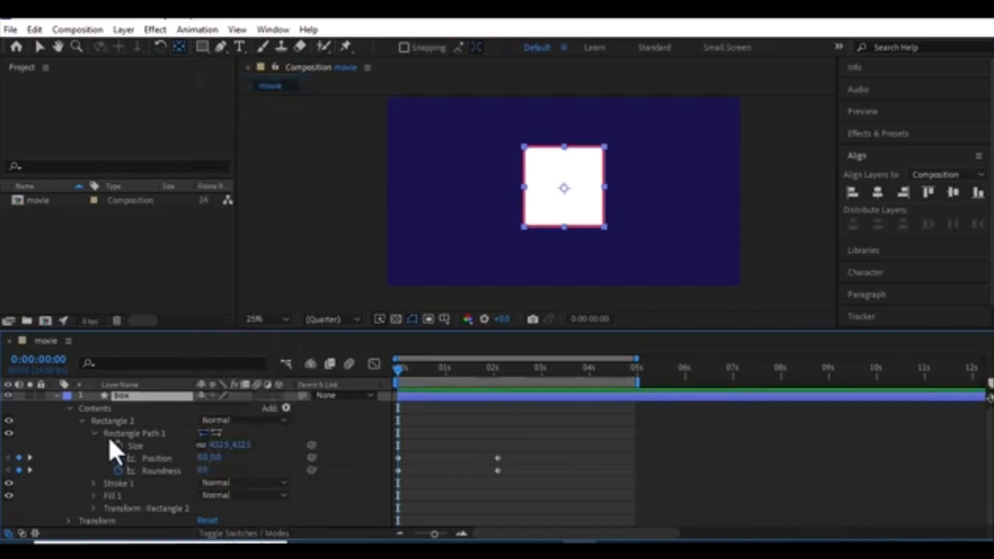
# Add a scale keyframe in the box layer's transform properties at 0:00:00:00 and set it to 32%.
pyautogui.click(70, 410)
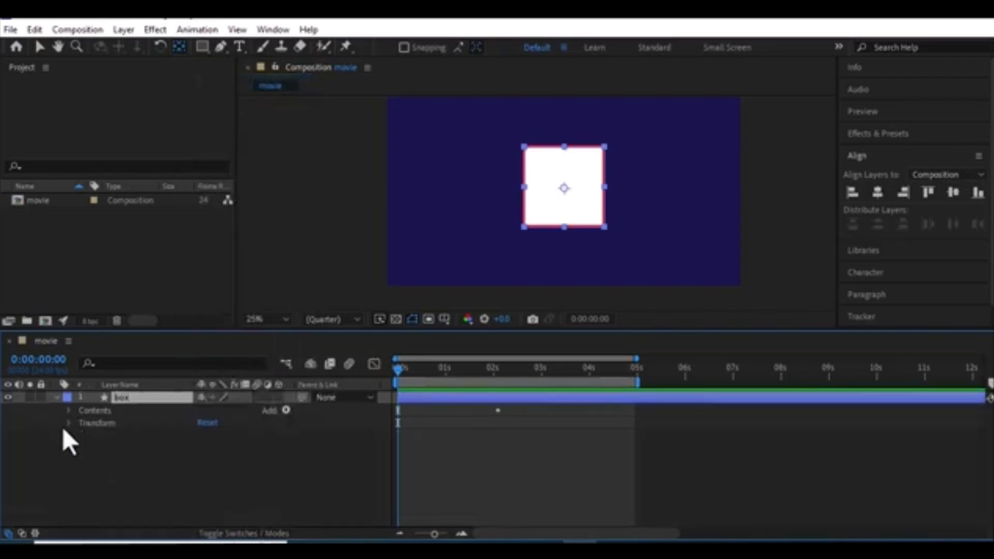
pyautogui.click(63, 427)
pyautogui.click(114, 424)
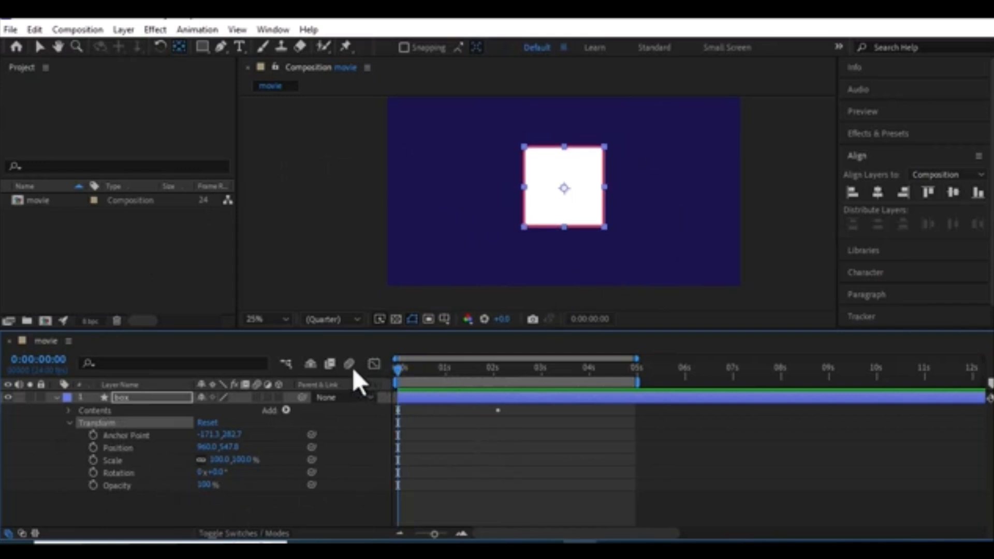
pyautogui.click(93, 460)
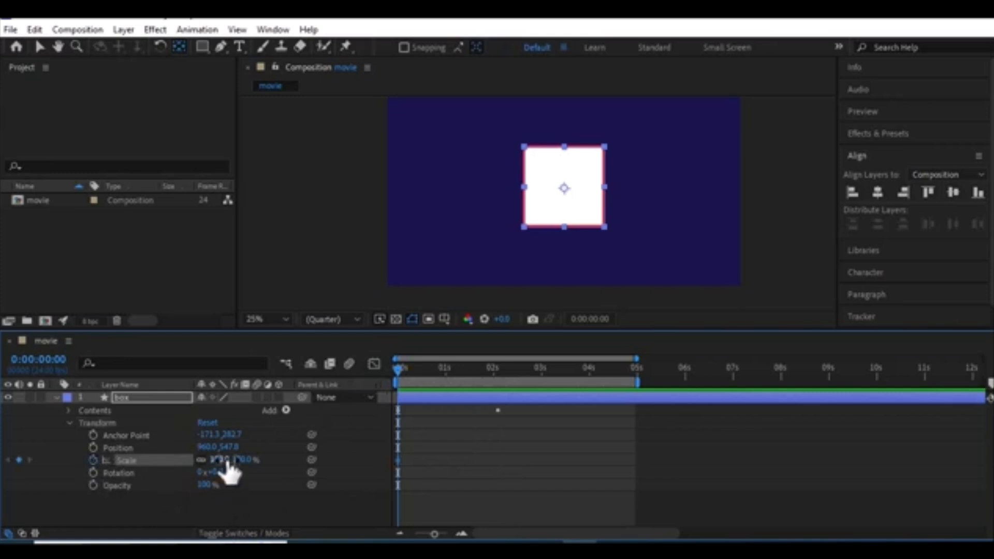
pyautogui.moveTo(244, 459); pyautogui.dragTo(213, 461)
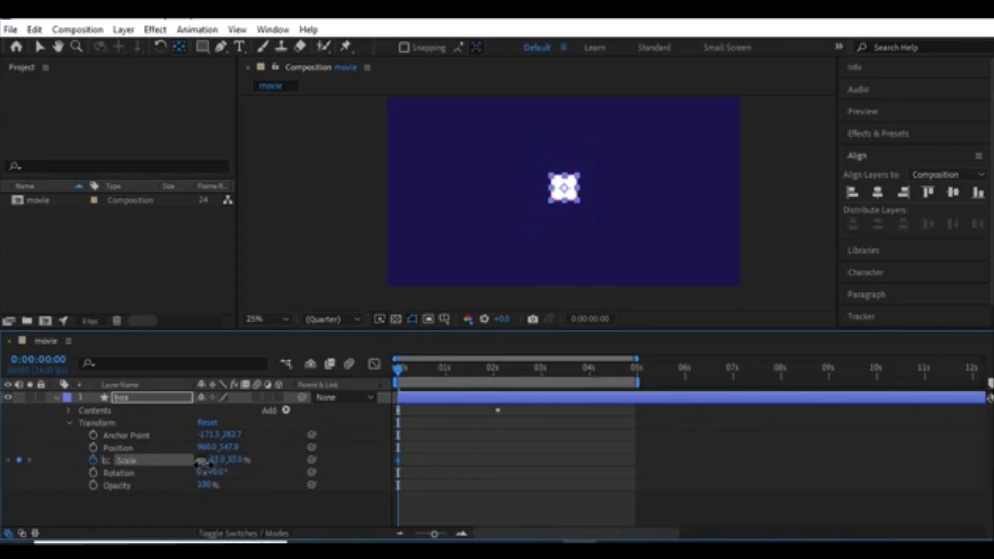
pyautogui.click(514, 419)
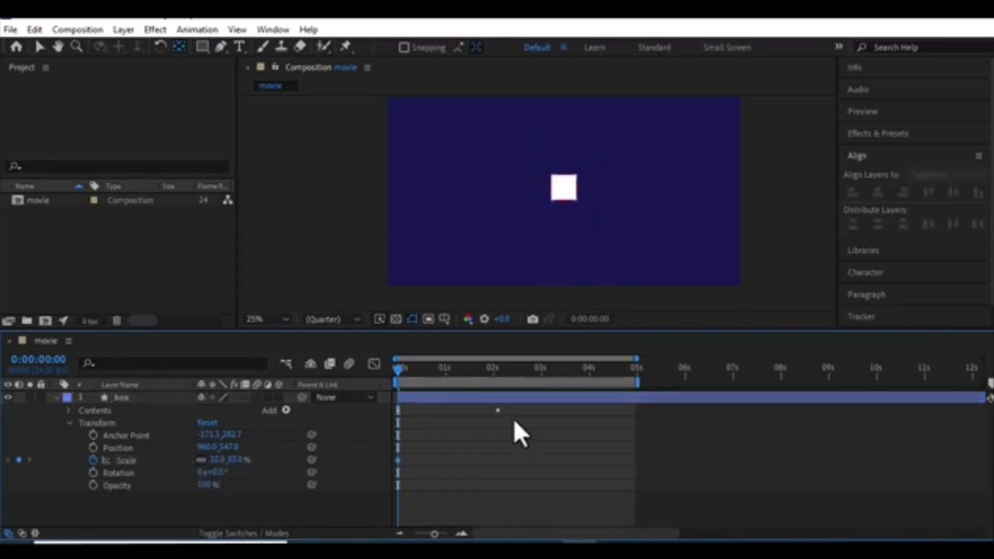
# Show only the keyframed properties, set the box layer's scale to about 106% at 0:00:02:02, and preview from the start.
pyautogui.press('u')
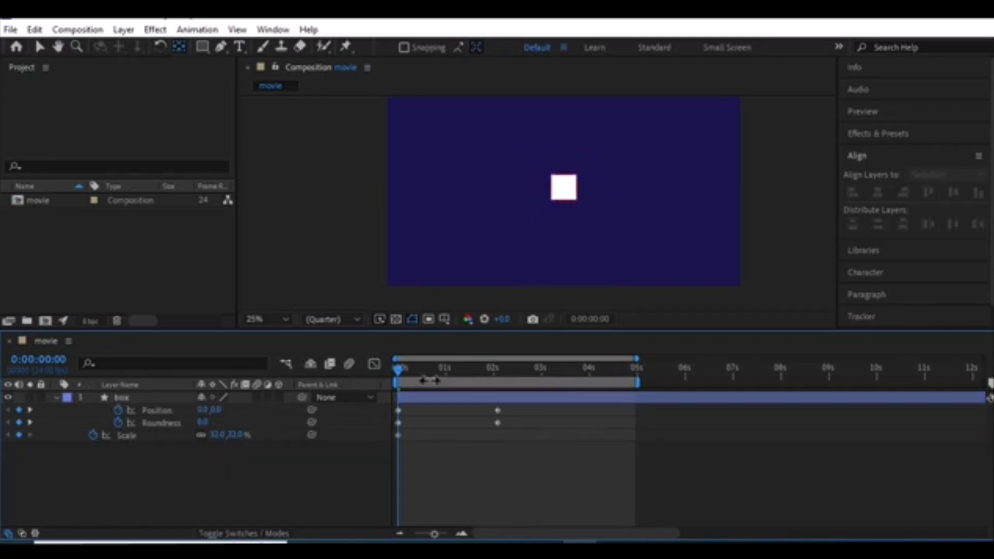
pyautogui.moveTo(499, 369); pyautogui.dragTo(498, 368)
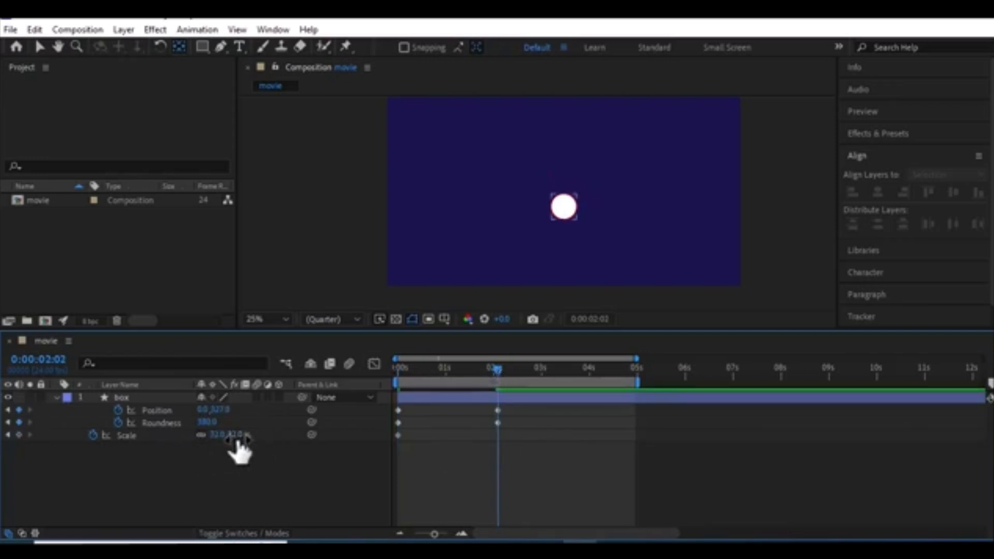
pyautogui.moveTo(237, 435); pyautogui.dragTo(284, 434)
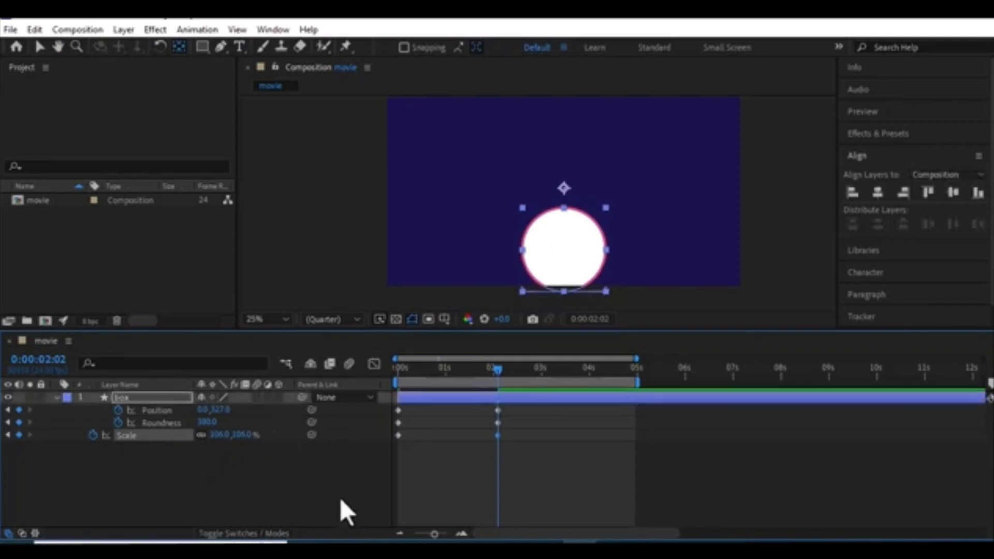
pyautogui.press('Home')
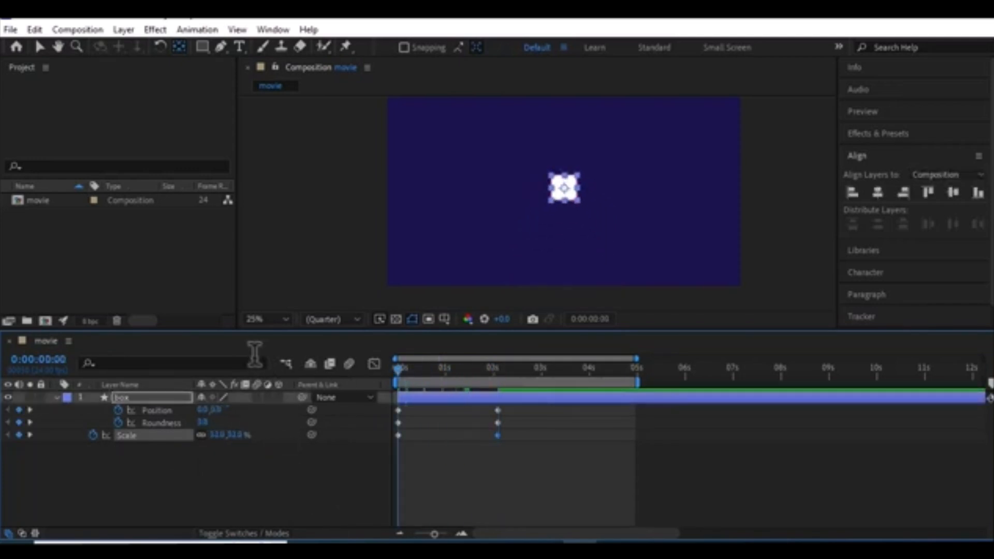
pyautogui.press('space')
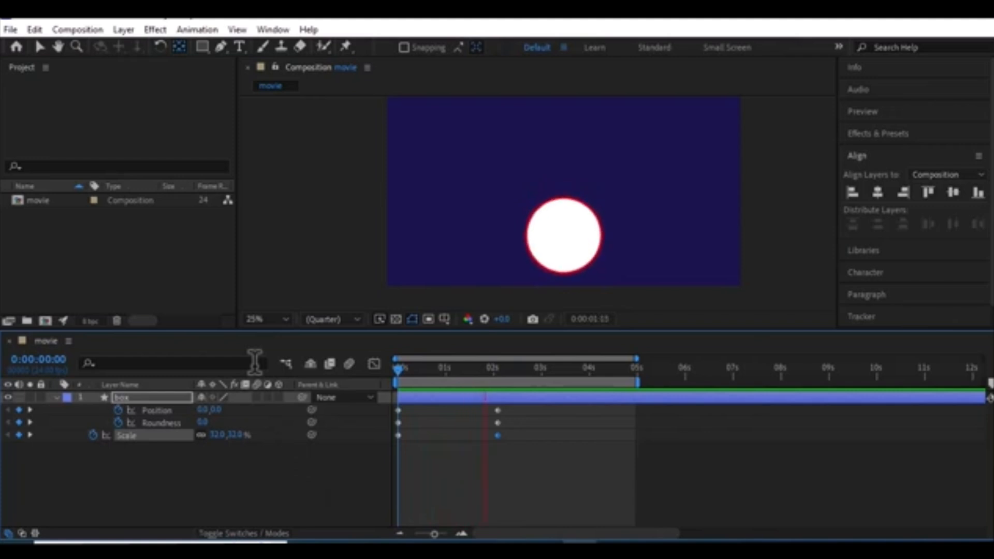
# Stop the preview, return to 0:00:00:00 and add a keyframe for the box layer's transform Position.
pyautogui.press('space')
pyautogui.moveTo(425, 370); pyautogui.dragTo(395, 371)
pyautogui.click(261, 474)
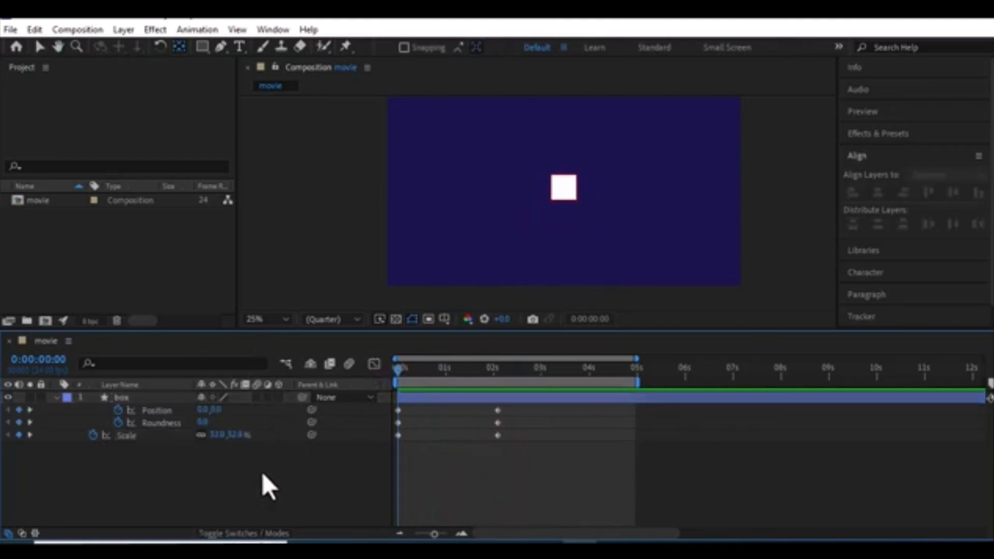
pyautogui.press('u')
pyautogui.press('u')
pyautogui.press('u')
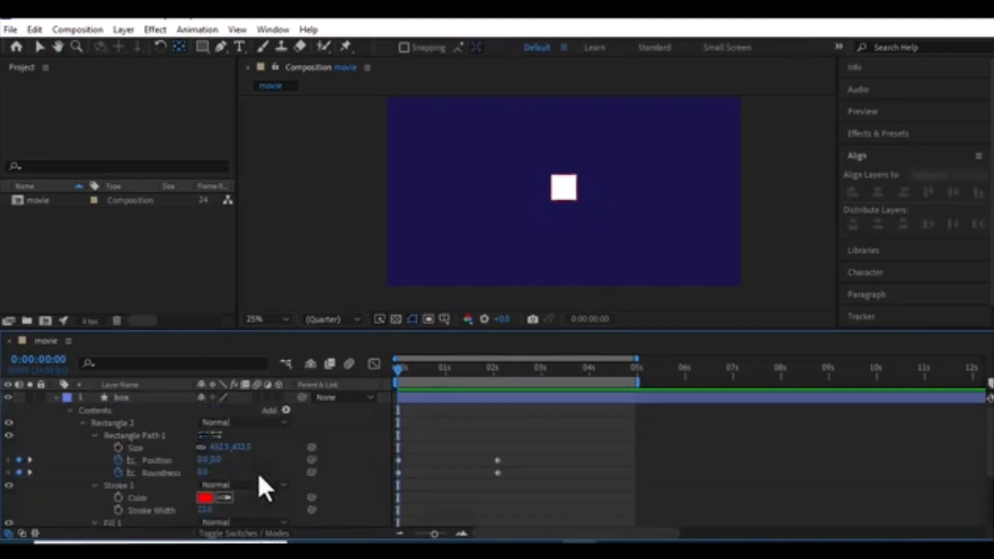
pyautogui.click(56, 398)
pyautogui.press('p')
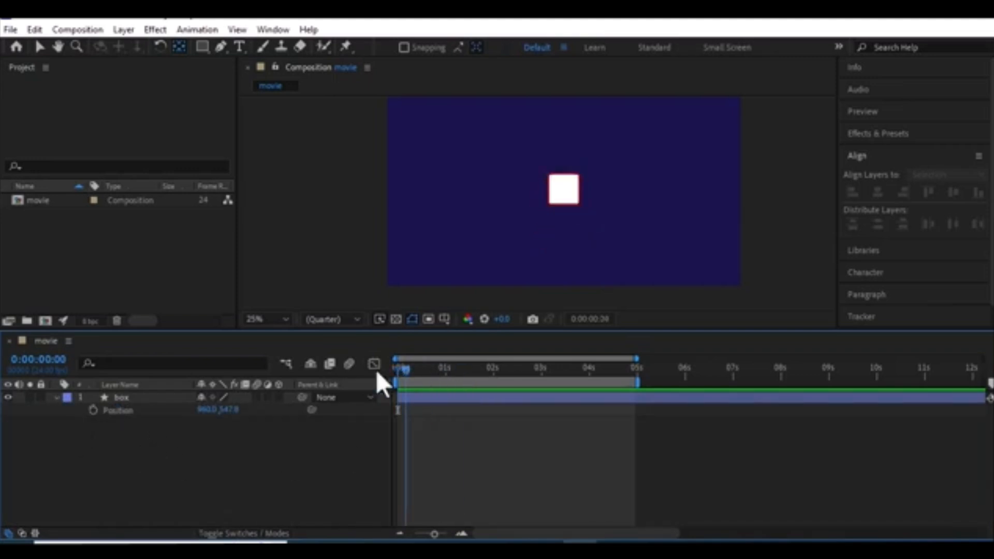
pyautogui.click(93, 411)
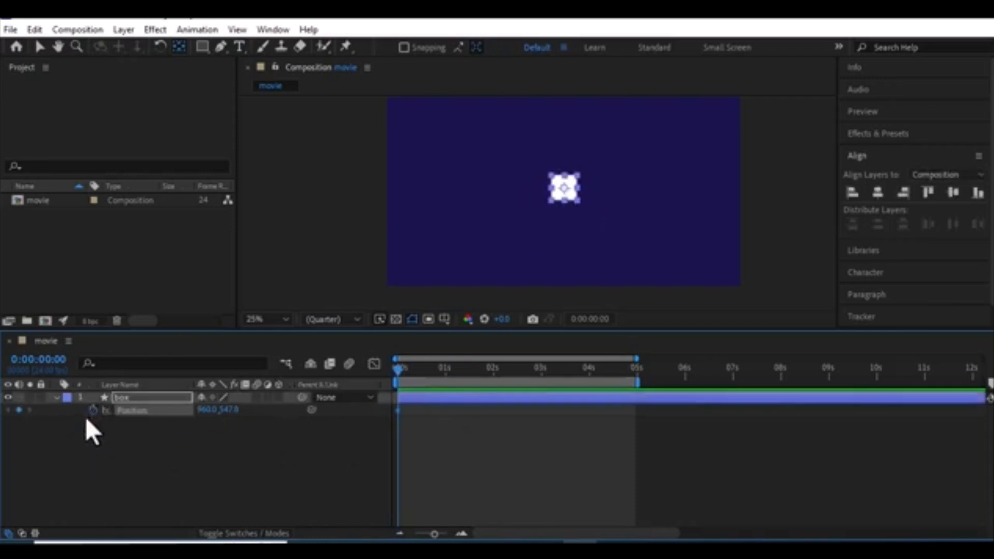
pyautogui.click(471, 476)
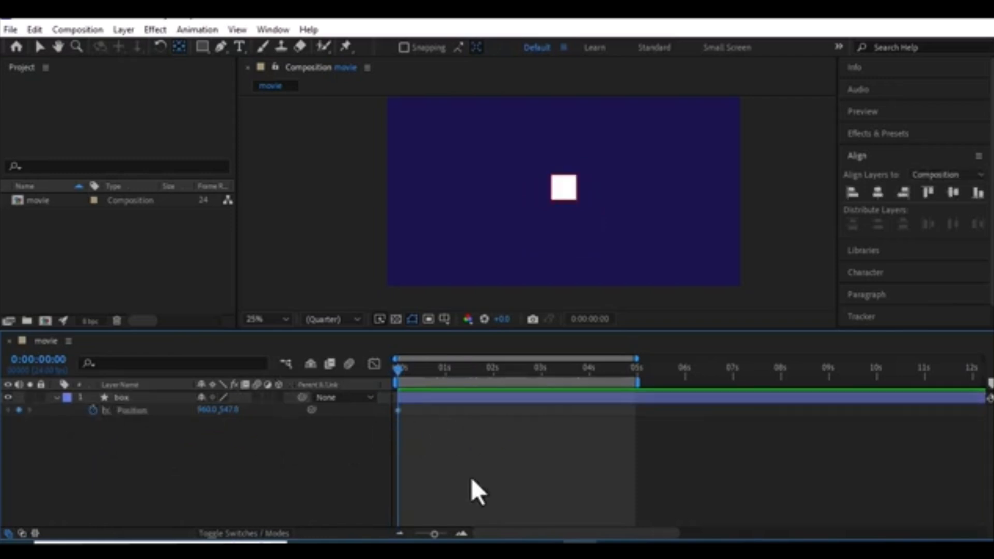
# Show all keyframed properties and set the box layer's transform Position to 960 and about 285 at 0:00:02:03.
pyautogui.press('u')
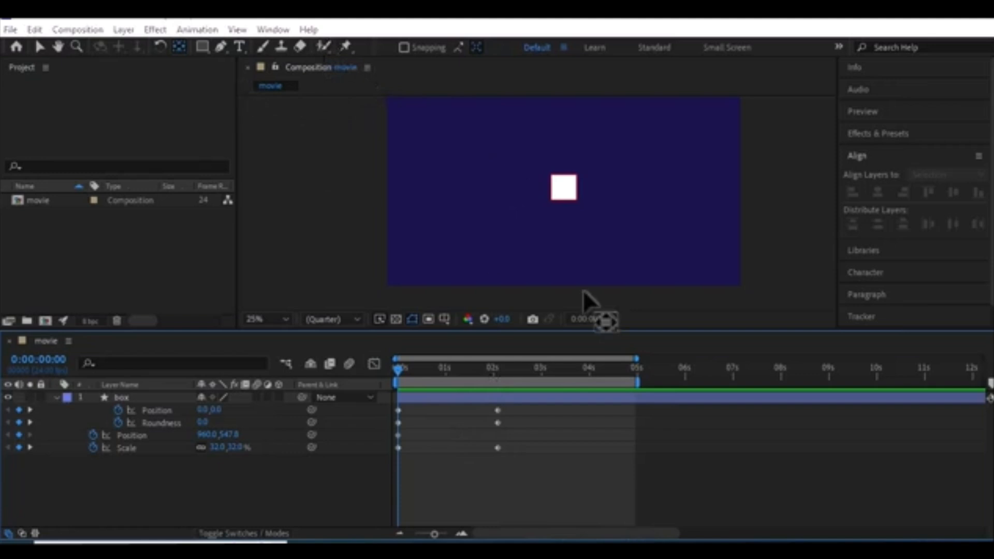
pyautogui.click(407, 369)
pyautogui.moveTo(406, 369); pyautogui.dragTo(499, 369)
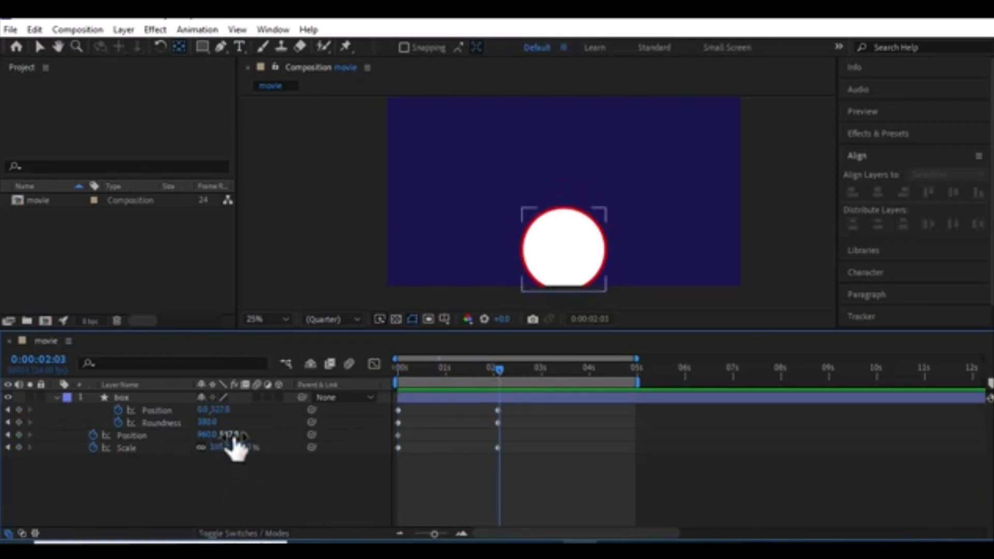
pyautogui.moveTo(236, 446); pyautogui.dragTo(6, 477)
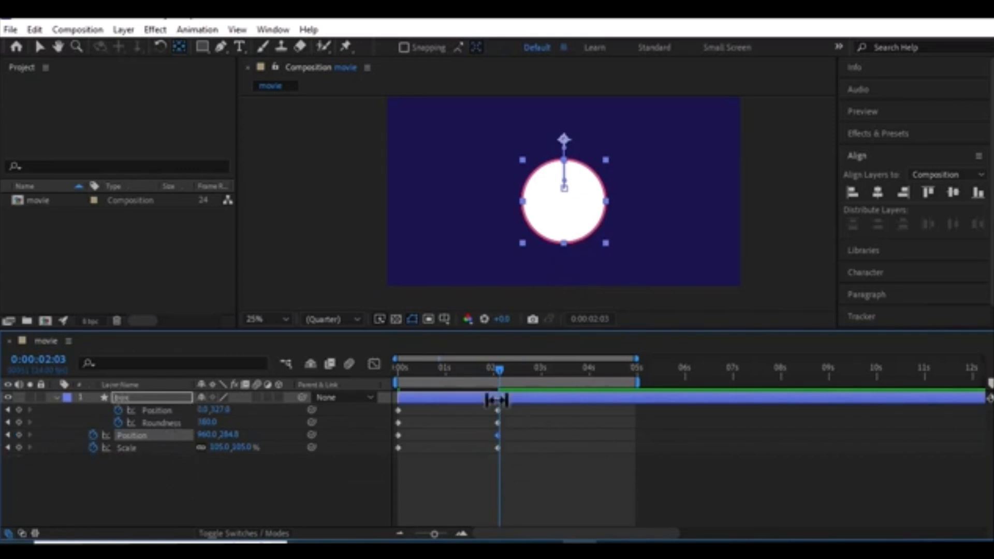
# Preview the combined position, roundness and scale animation of the box from the start, and stop playback.
pyautogui.moveTo(498, 372); pyautogui.dragTo(308, 365)
pyautogui.press('space')
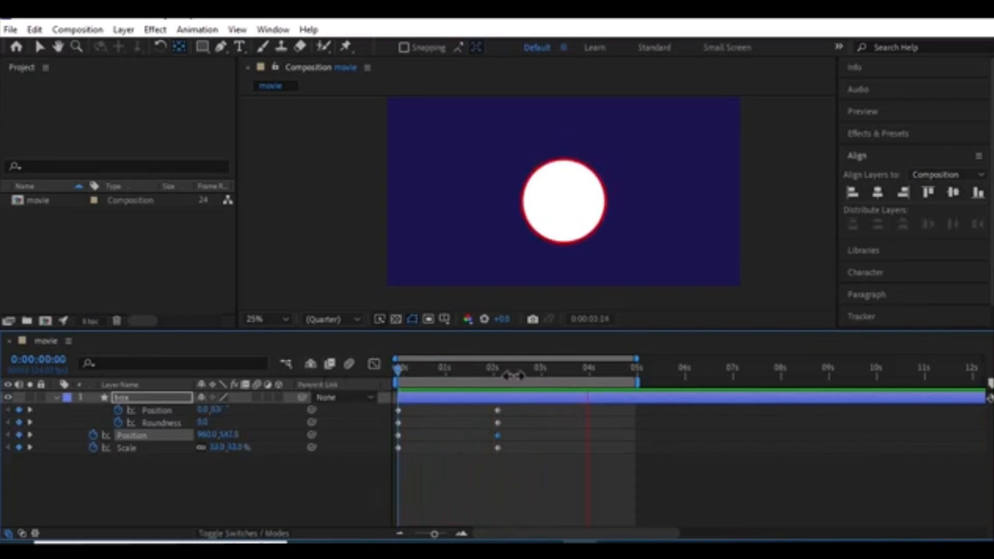
pyautogui.press('space')
pyautogui.press('space')
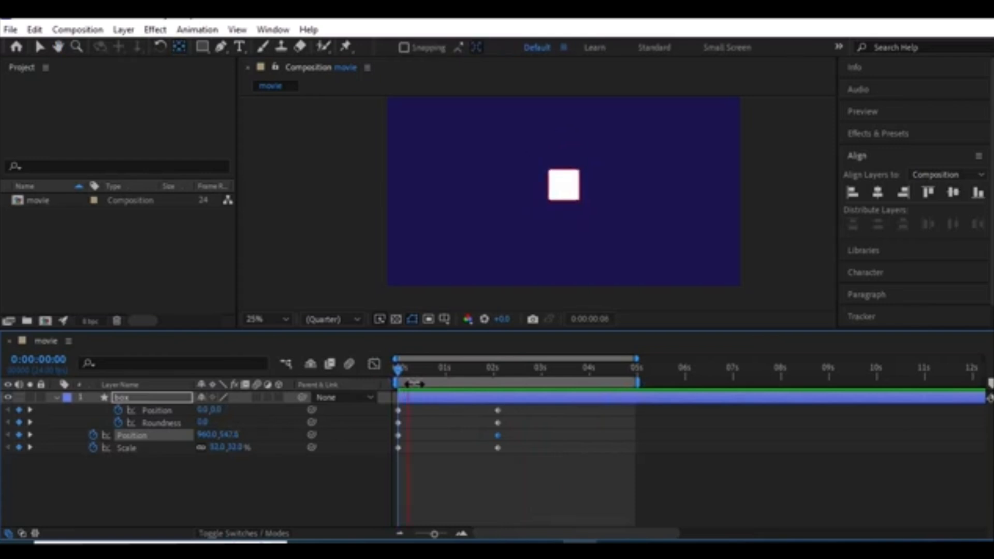
pyautogui.press('space')
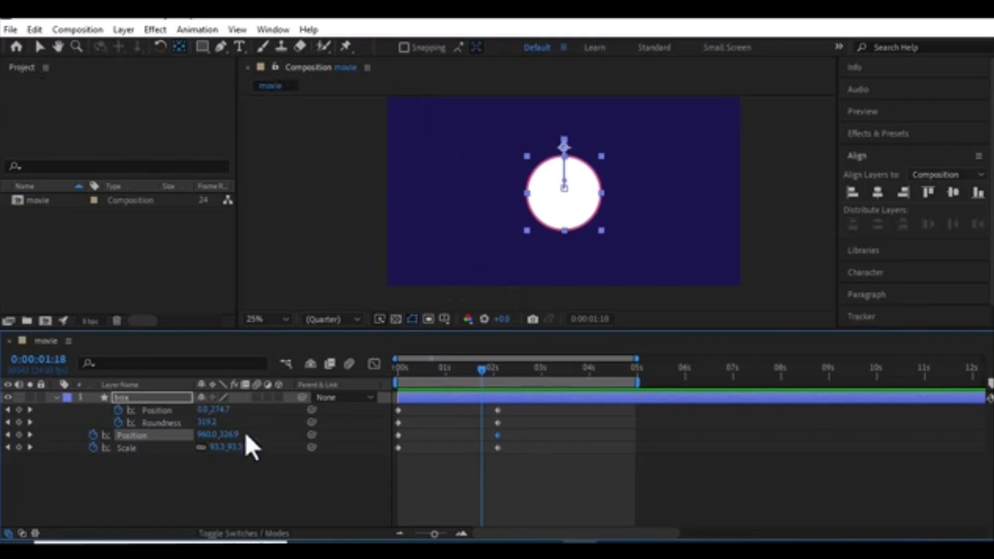
pyautogui.click(107, 241)
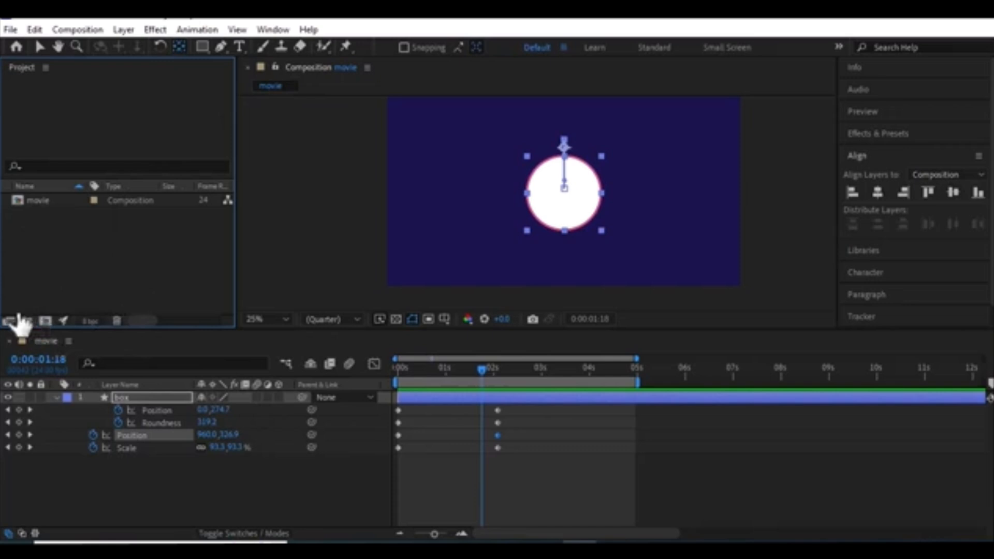
pyautogui.moveTo(15, 201); pyautogui.dragTo(268, 97)
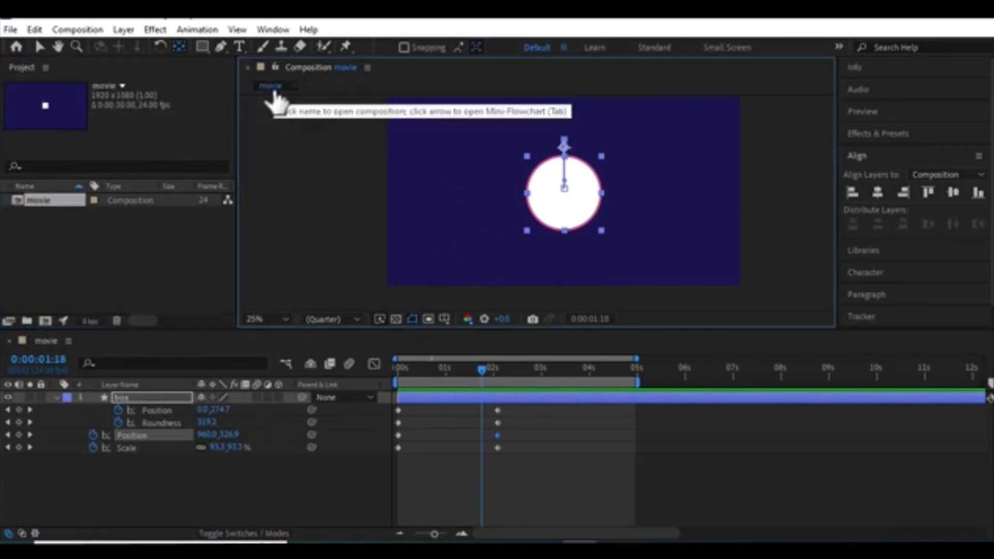
pyautogui.click(294, 87)
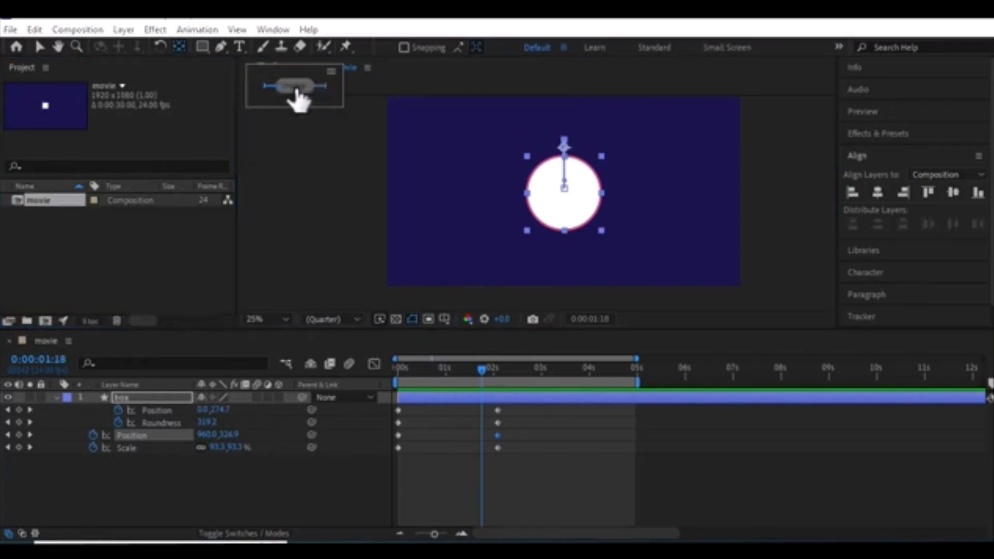
pyautogui.click(308, 171)
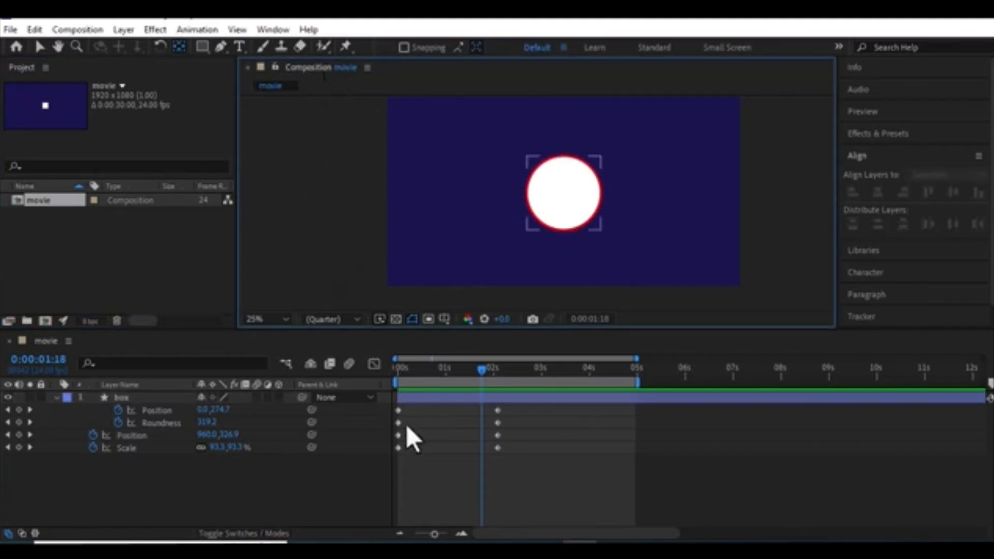
# Start a new composition named insta and look through its presets, keeping HDTV 1080 24.
pyautogui.click(65, 29)
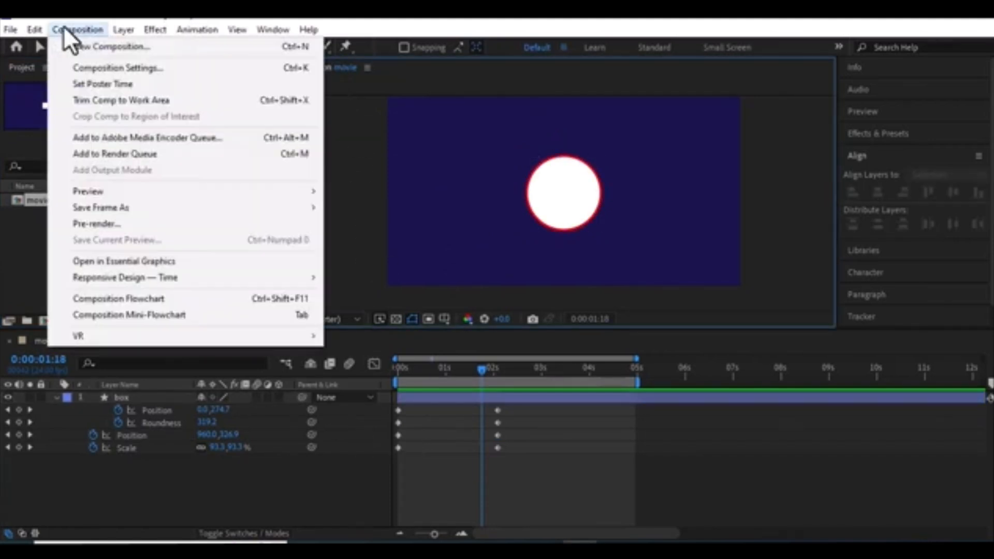
pyautogui.click(119, 46)
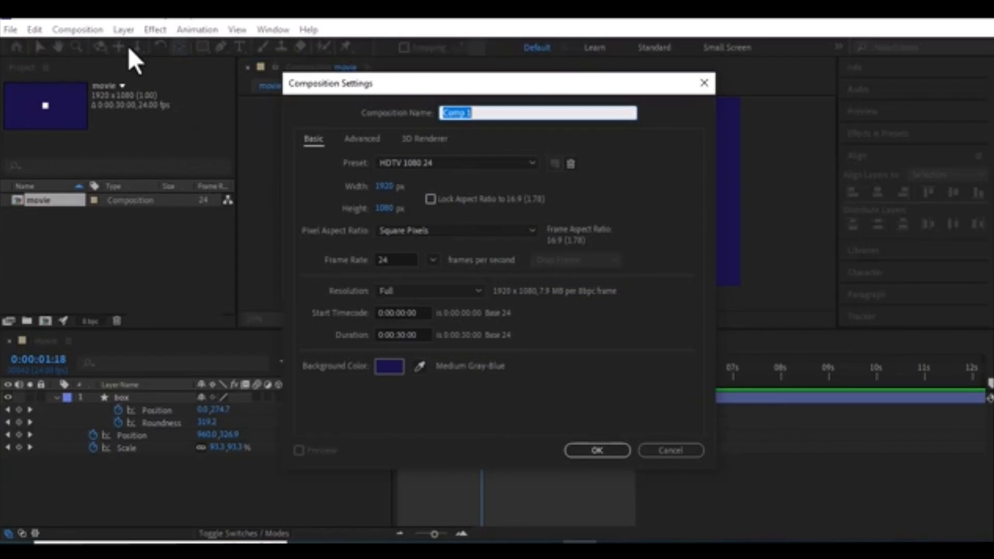
pyautogui.write('insta')
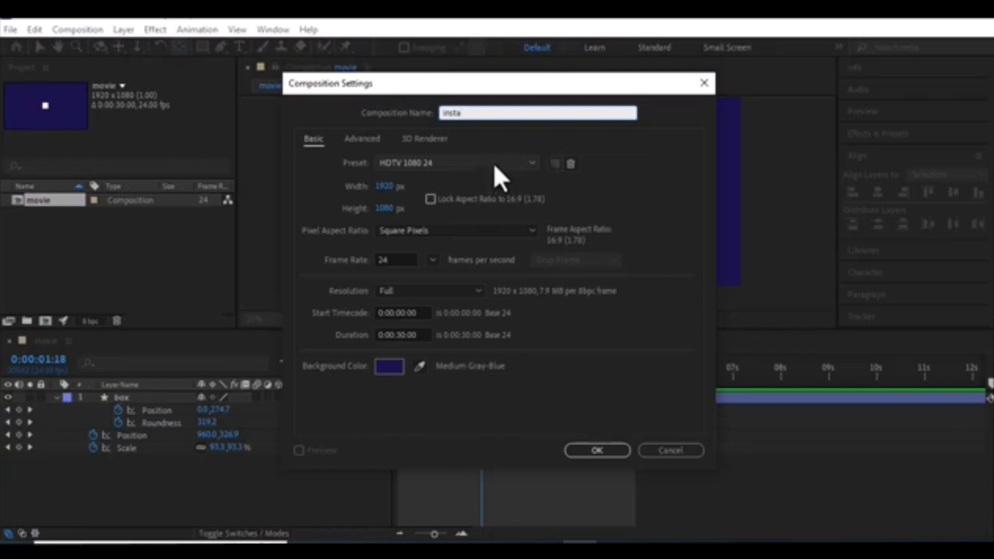
pyautogui.moveTo(534, 87); pyautogui.dragTo(569, 76)
pyautogui.click(532, 155)
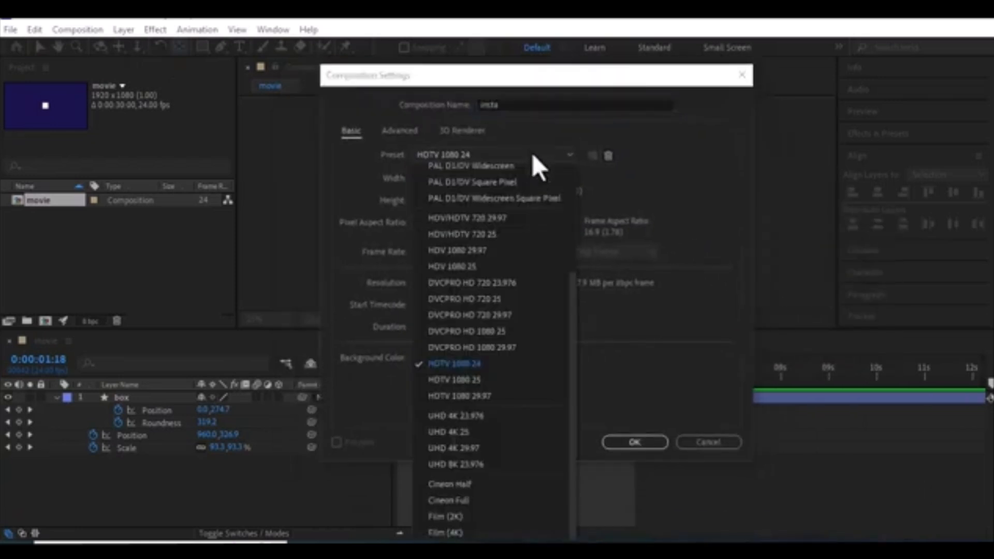
pyautogui.click(694, 202)
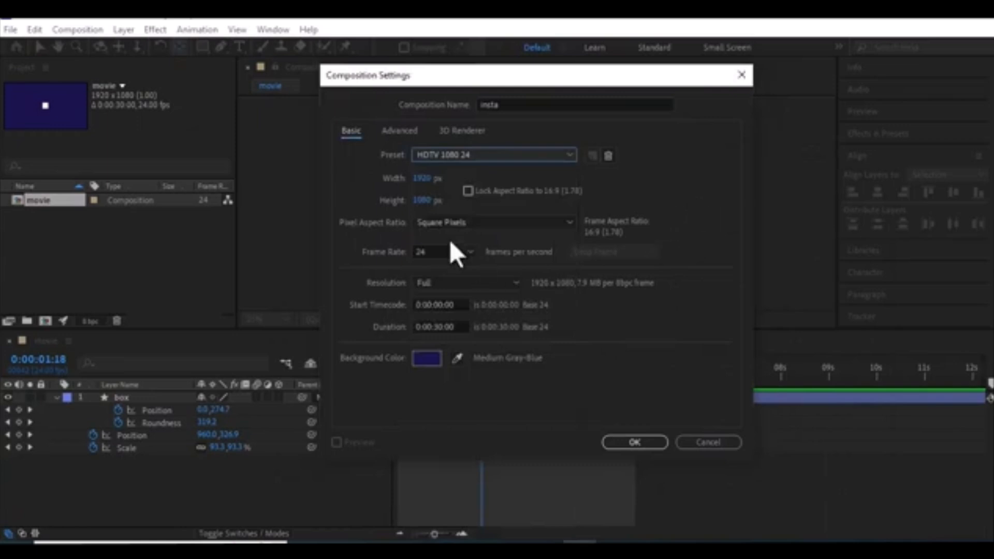
# Set the new composition's width to 1000 px and its height to 2000 px, and create it.
pyautogui.click(423, 178)
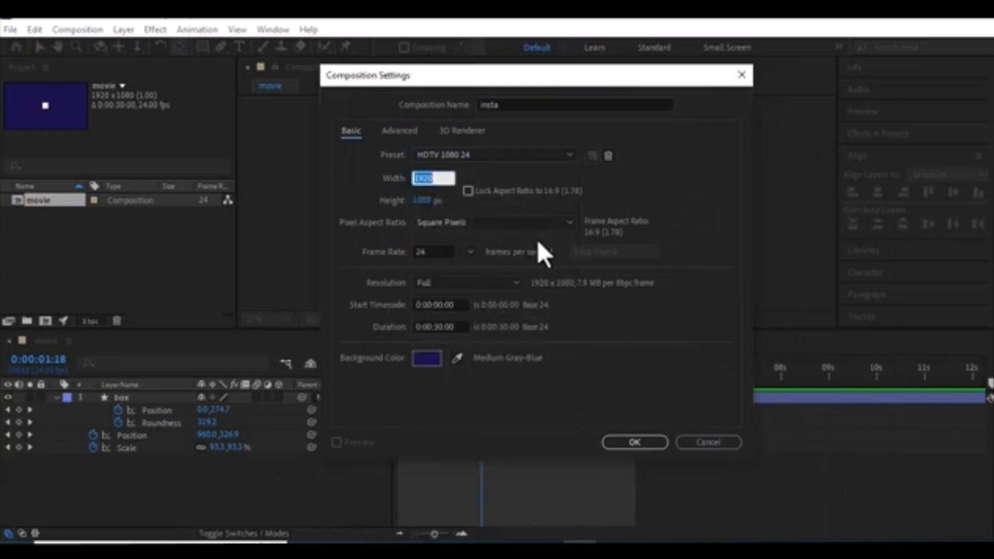
pyautogui.write('100')
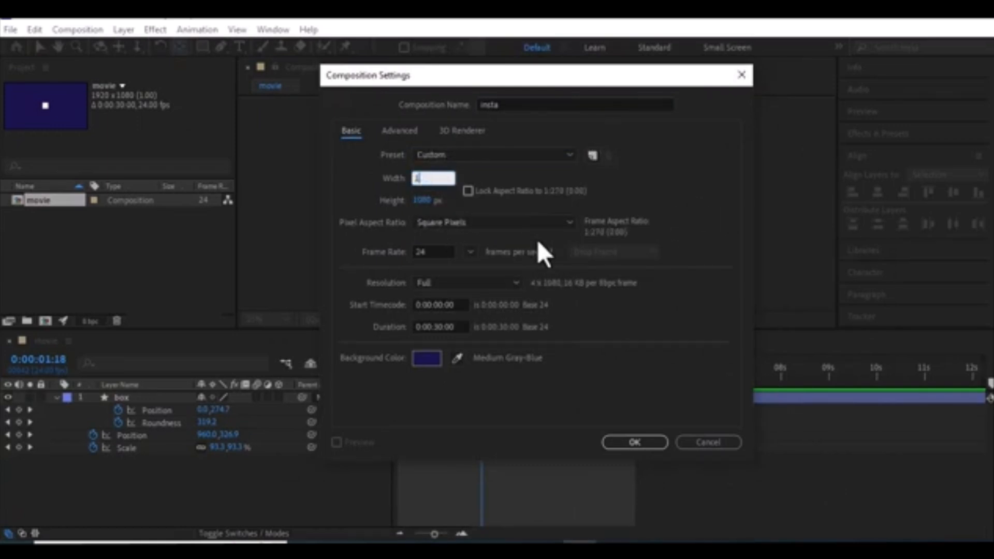
pyautogui.write('0')
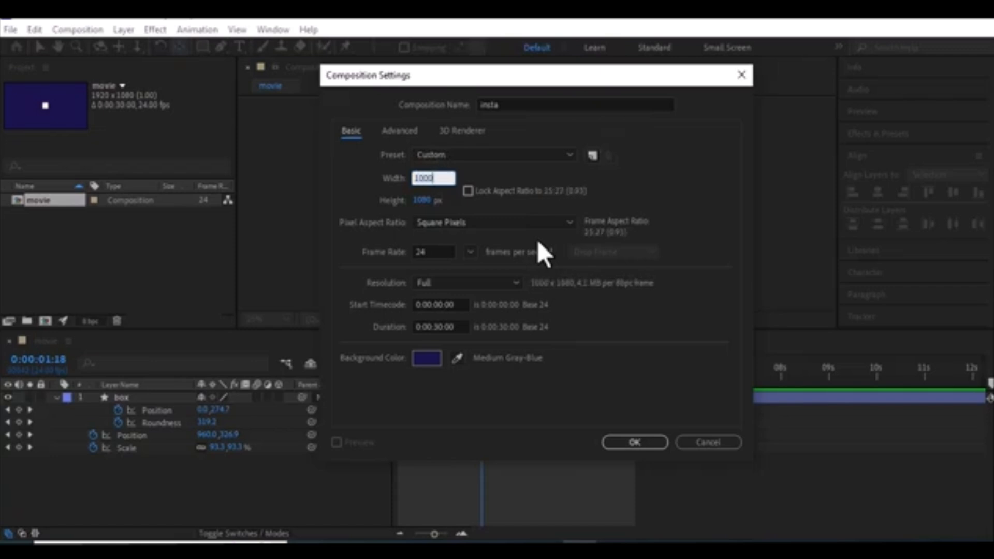
pyautogui.press('Tab')
pyautogui.write('2000')
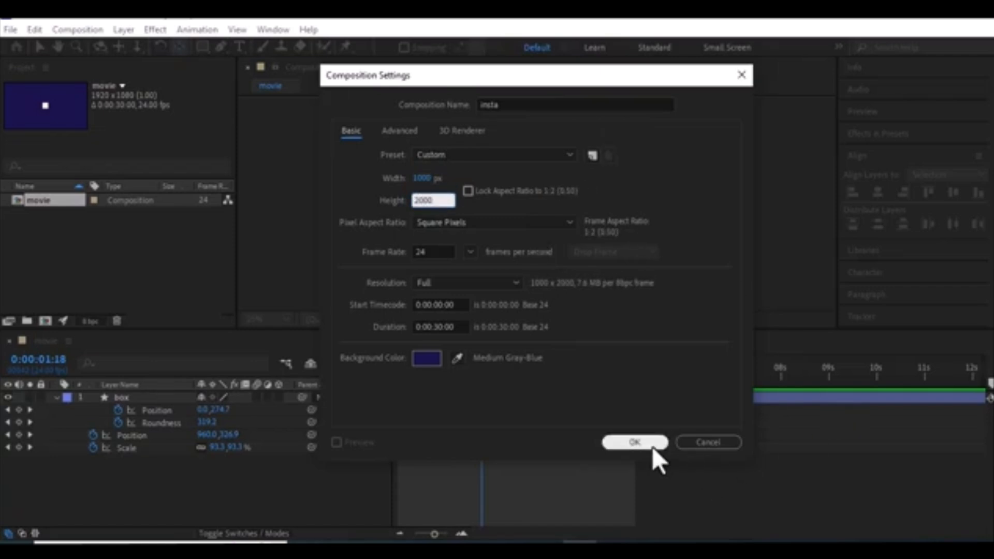
pyautogui.click(639, 442)
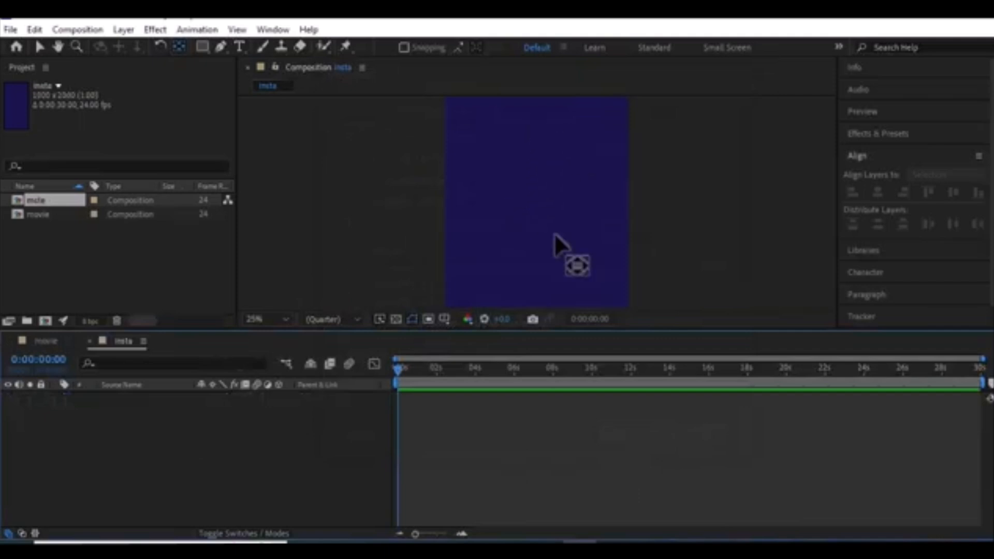
# Switch between the movie and insta compositions to compare them, ending with insta open.
pyautogui.click(41, 216)
pyautogui.click(42, 201)
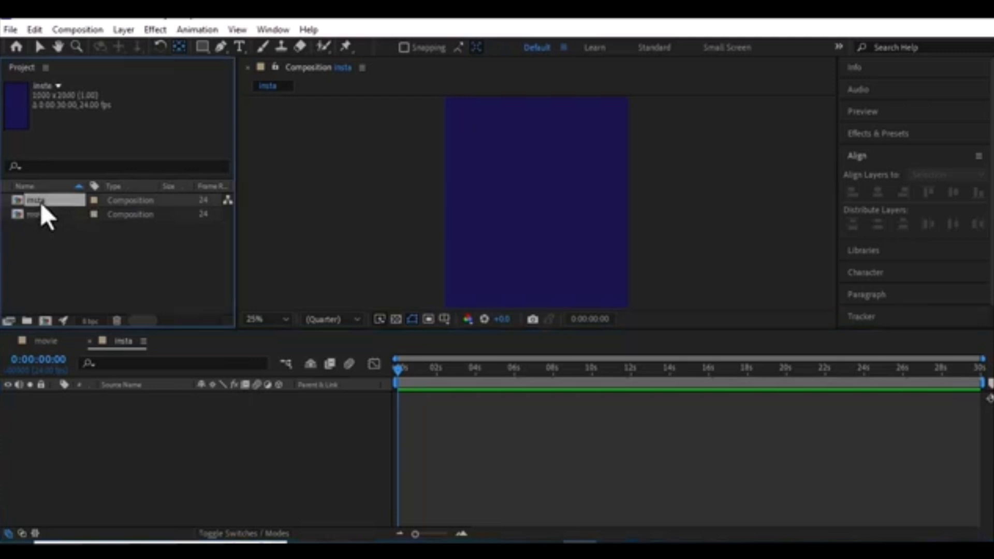
pyautogui.click(44, 343)
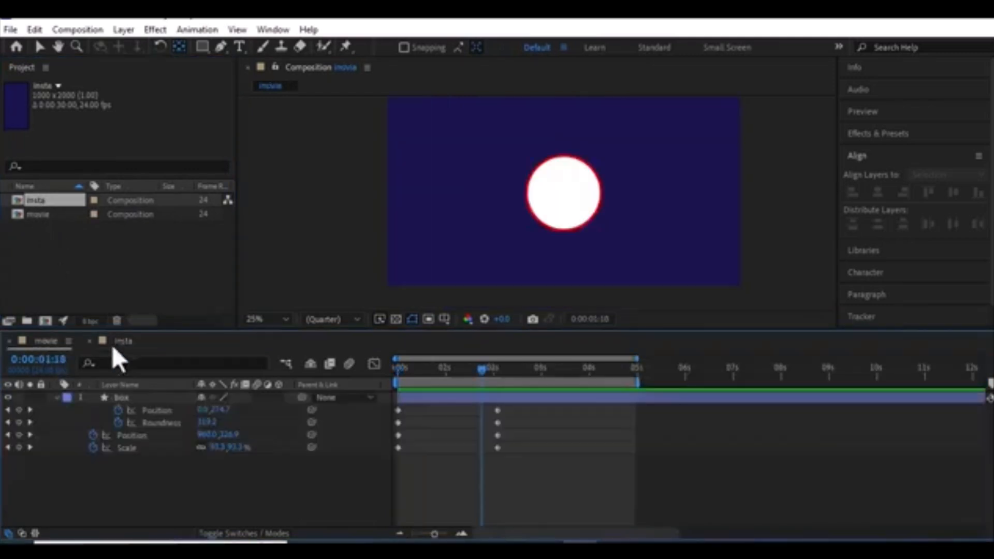
pyautogui.click(120, 341)
pyautogui.click(40, 342)
pyautogui.click(122, 342)
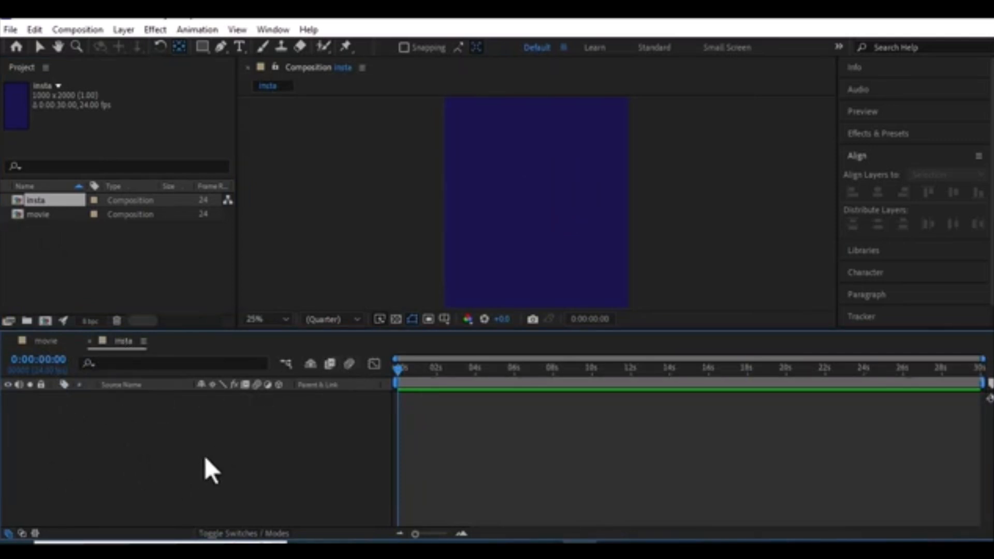
# Draw a white square with the Rectangle tool in the insta composition and centre it horizontally, trying left and right alignment too.
pyautogui.click(201, 46)
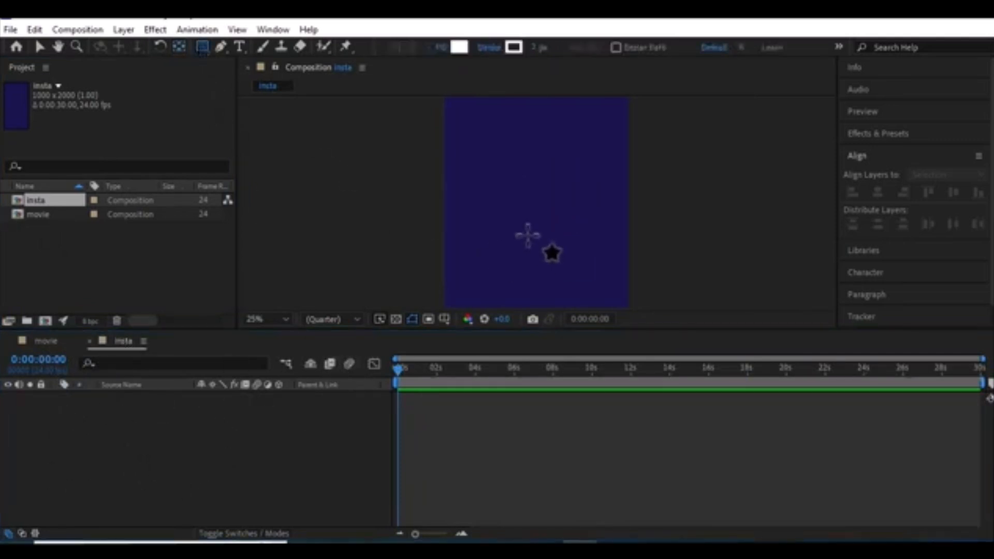
pyautogui.moveTo(490, 160); pyautogui.dragTo(566, 234)
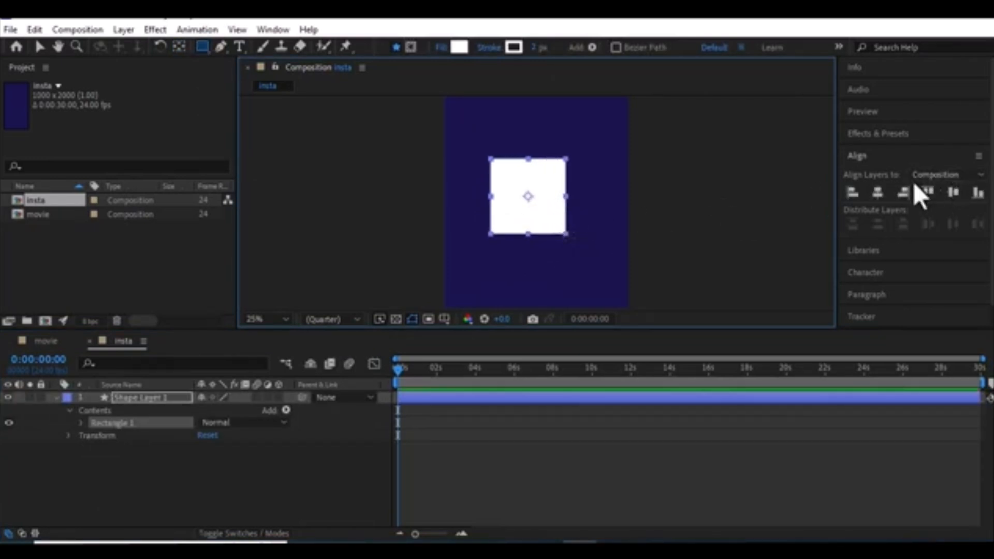
pyautogui.click(852, 194)
pyautogui.click(879, 194)
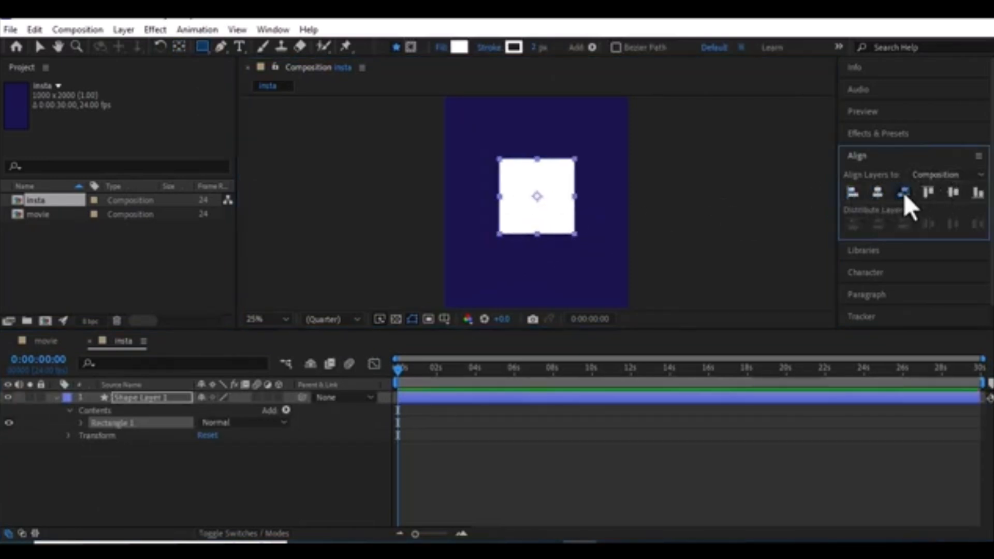
pyautogui.click(904, 193)
pyautogui.click(883, 194)
# Move the square into the upper half of the insta composition, try left and right alignment, and centre it horizontally again.
pyautogui.click(40, 47)
pyautogui.moveTo(552, 209); pyautogui.dragTo(553, 177)
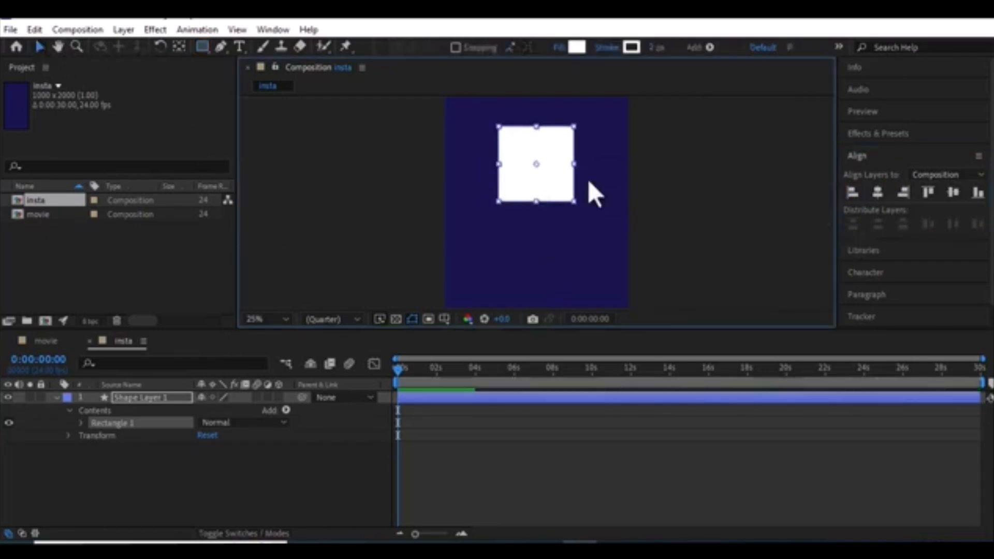
pyautogui.click(854, 193)
pyautogui.click(902, 192)
pyautogui.click(877, 193)
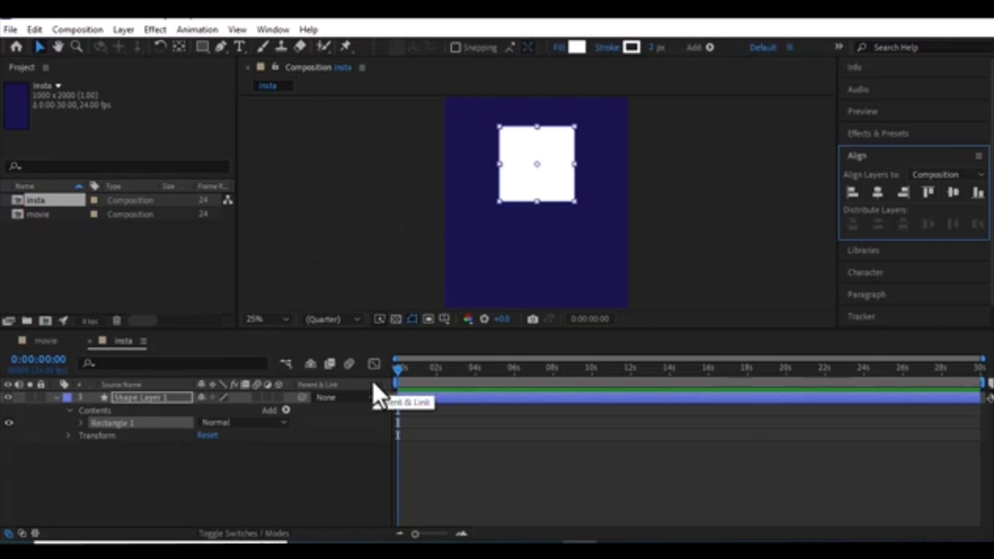
# Keyframe the square's scale from 100% at the start to 49% at 0:00:05:21.
pyautogui.click(70, 436)
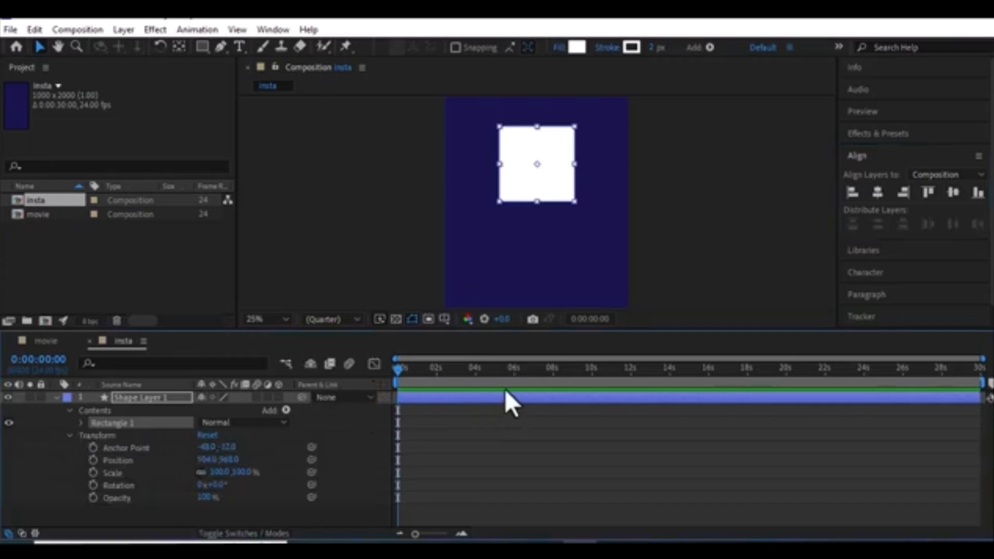
pyautogui.click(511, 372)
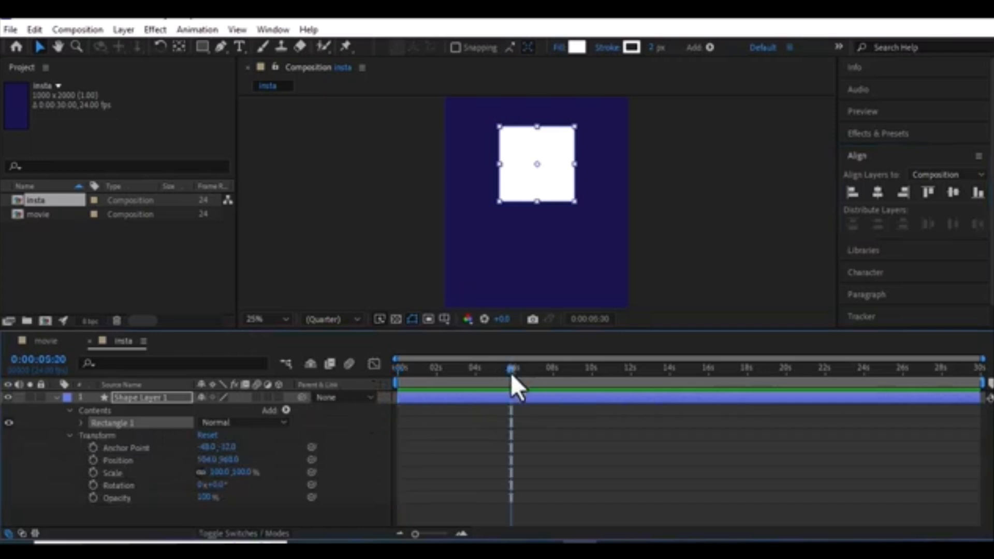
pyautogui.click(515, 372)
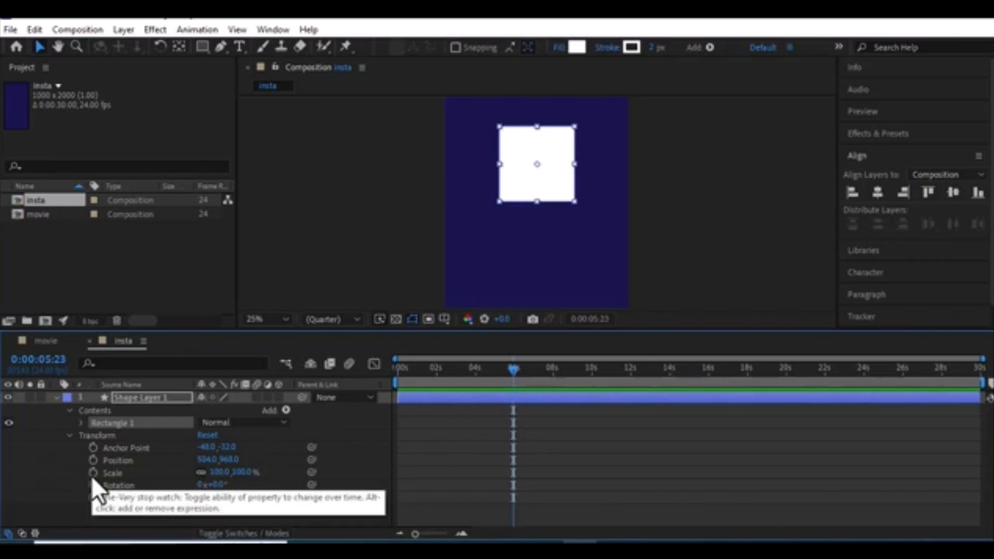
pyautogui.moveTo(422, 374); pyautogui.dragTo(274, 367)
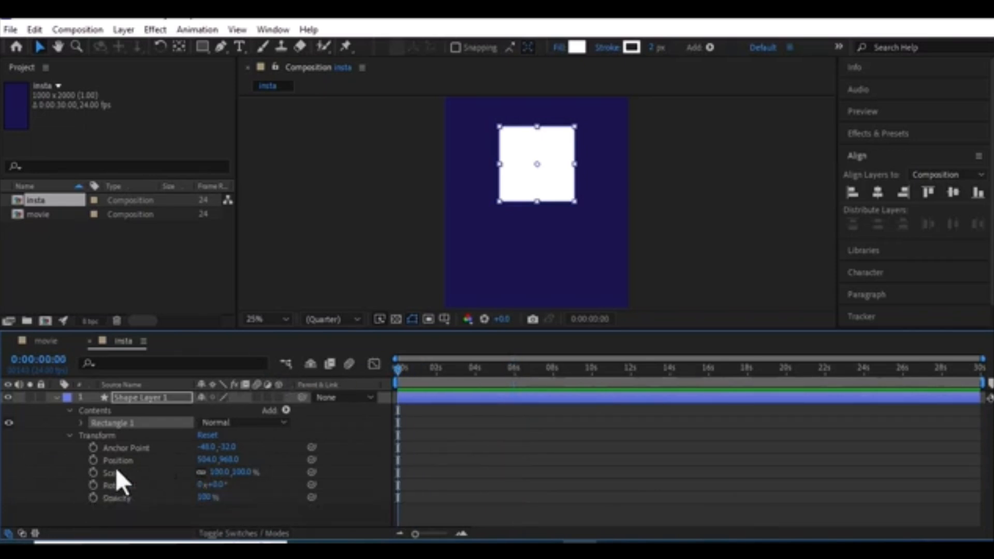
pyautogui.click(85, 473)
pyautogui.click(93, 472)
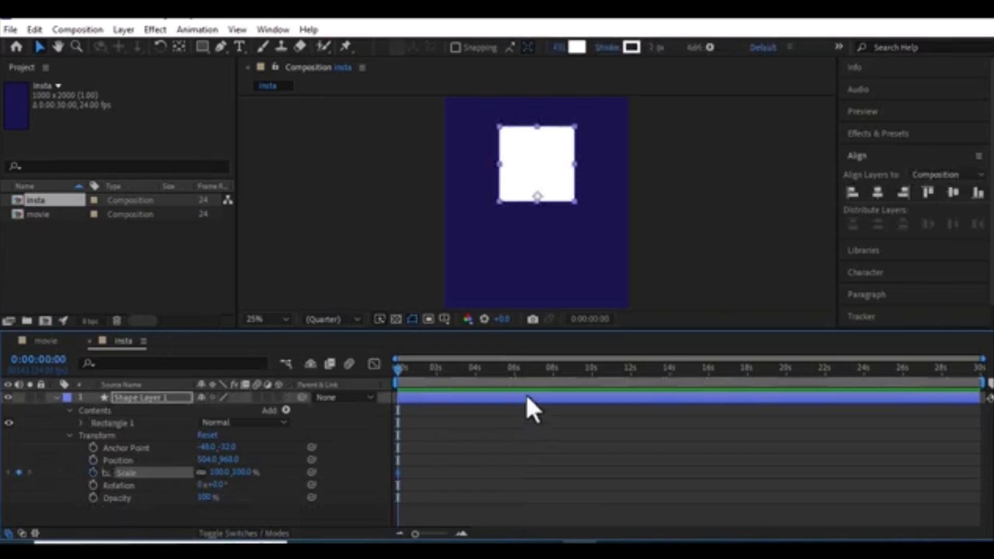
pyautogui.click(512, 368)
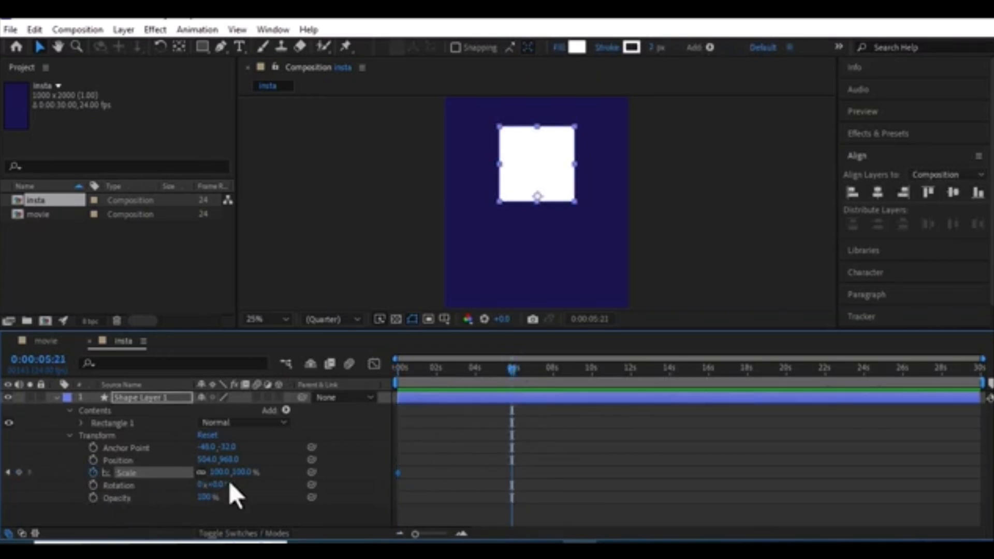
pyautogui.moveTo(242, 473); pyautogui.dragTo(214, 474)
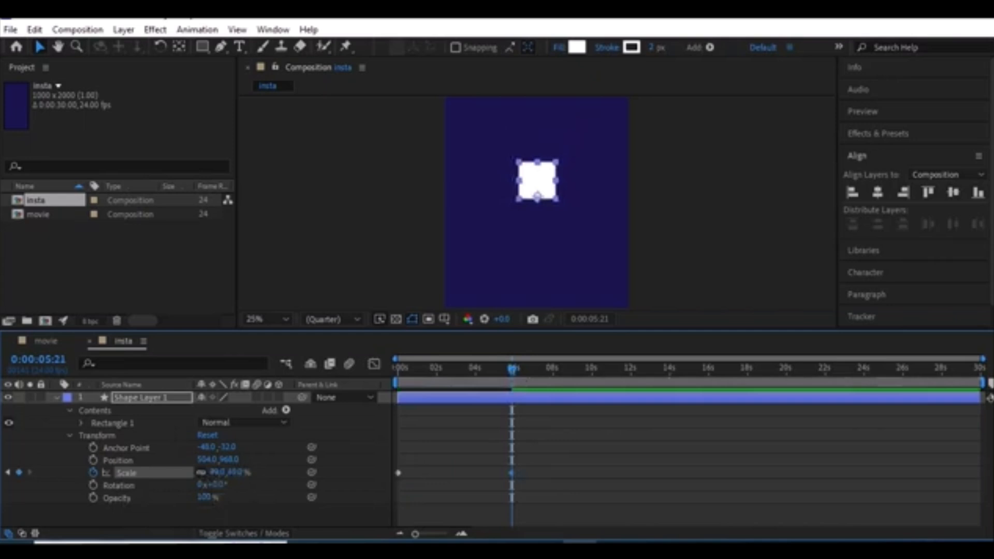
pyautogui.moveTo(500, 371); pyautogui.dragTo(341, 381)
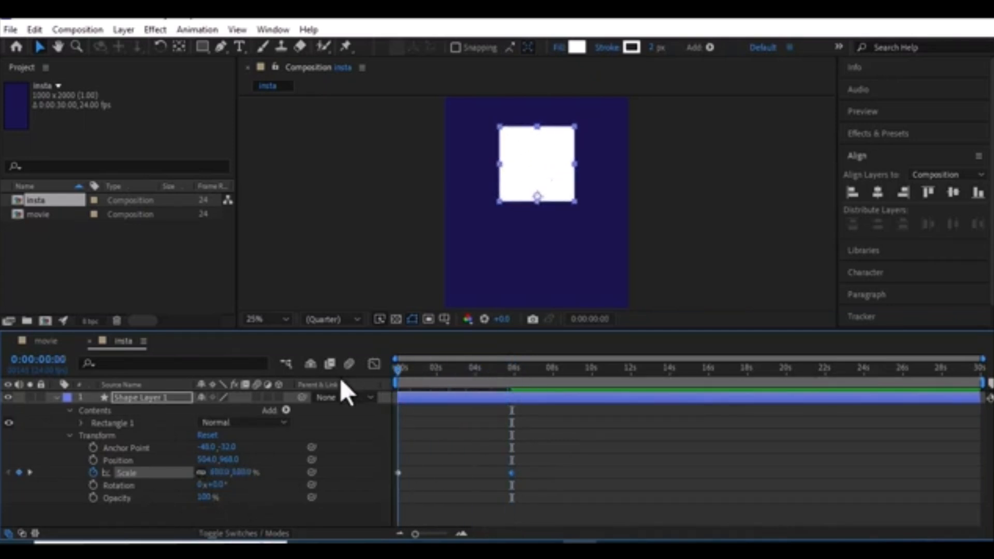
# Keyframe the square's rotation from 0° at the start to 30° at 0:00:05:22.
pyautogui.moveTo(399, 369); pyautogui.dragTo(360, 365)
pyautogui.click(93, 485)
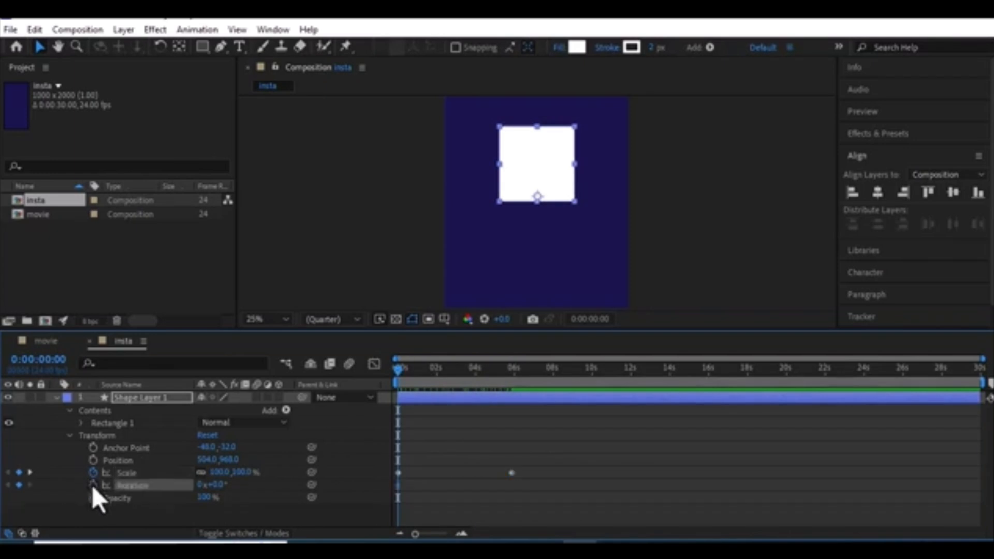
pyautogui.moveTo(498, 372); pyautogui.dragTo(512, 371)
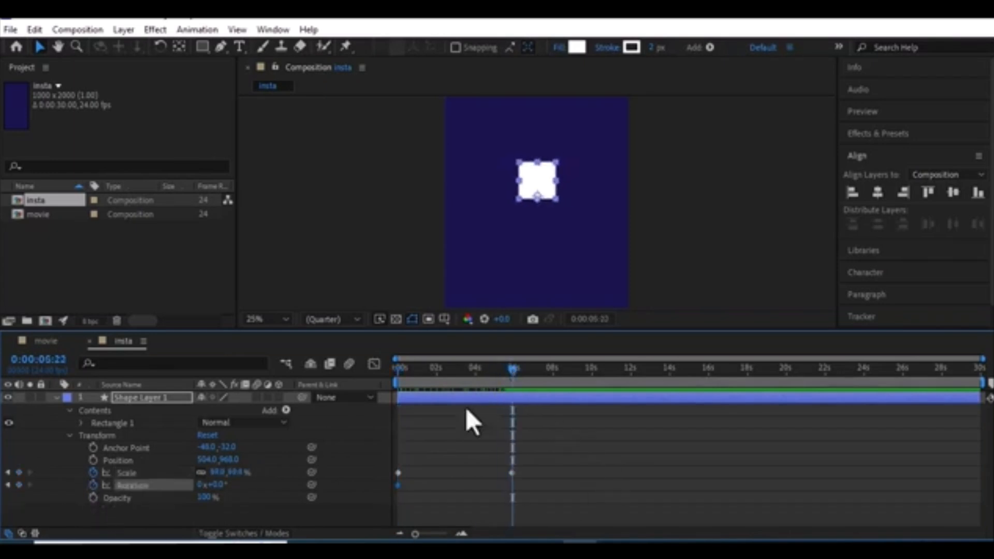
pyautogui.click(217, 485)
pyautogui.write('30')
pyautogui.press('Return')
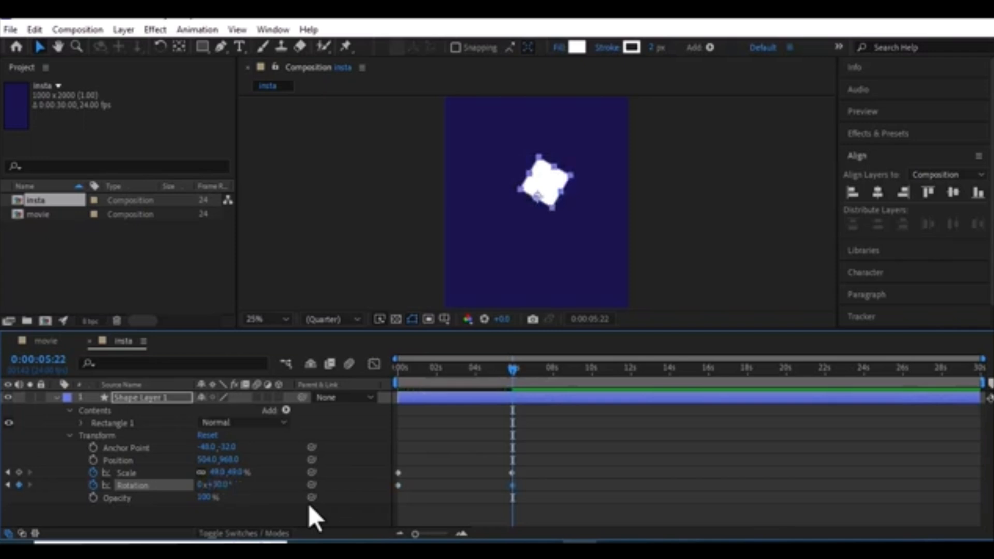
# Play the scale and rotation animation from the start, examine the end pose, and return to the first frame.
pyautogui.moveTo(475, 370); pyautogui.dragTo(307, 375)
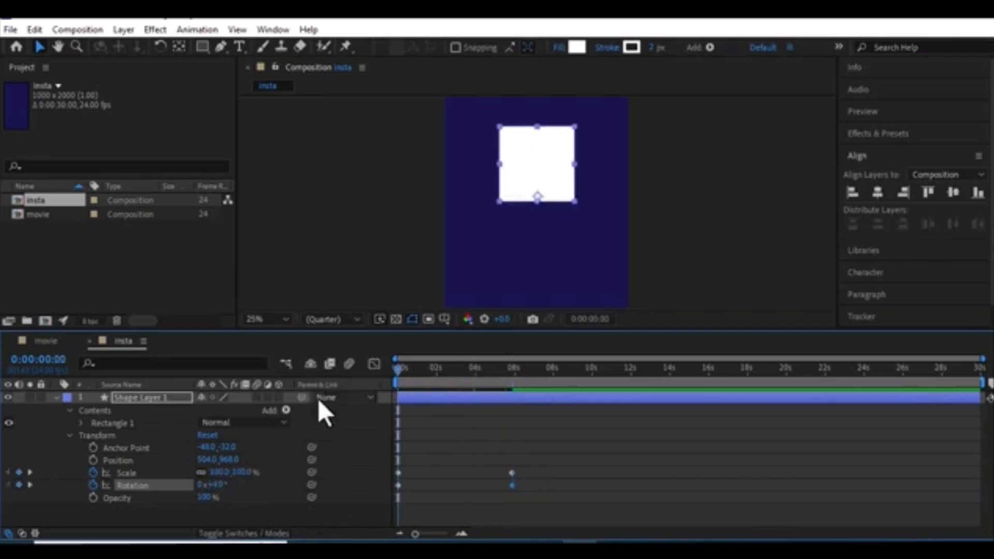
pyautogui.press('space')
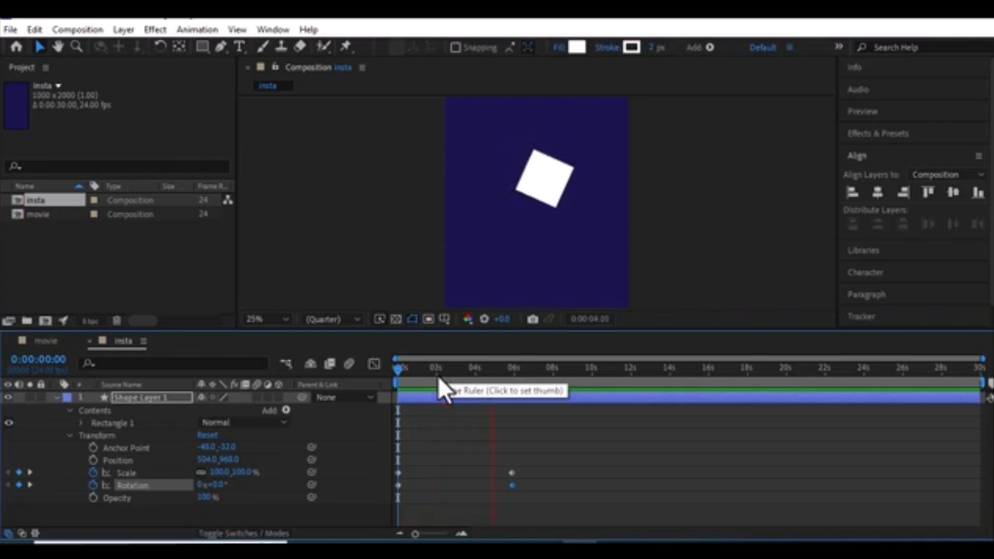
pyautogui.press('space')
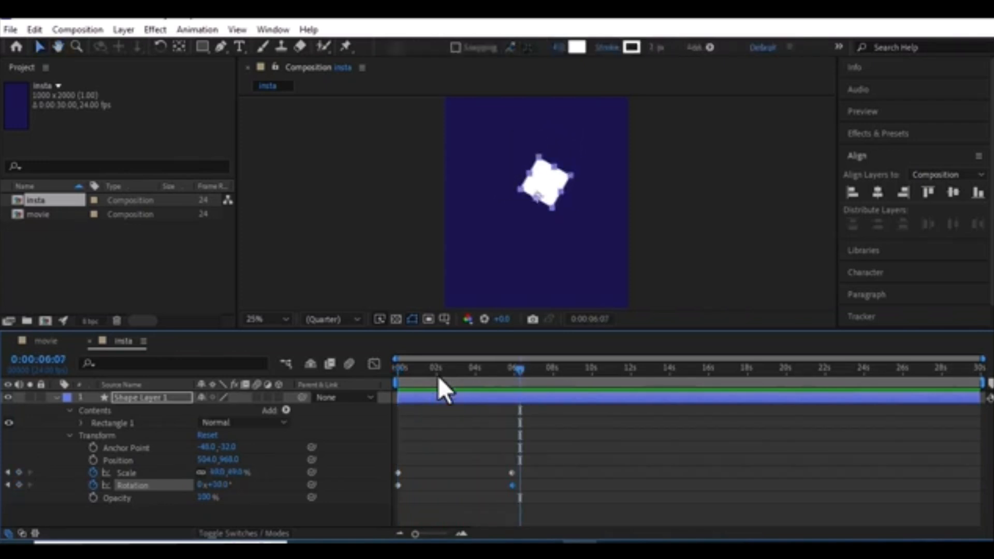
pyautogui.moveTo(515, 377)
pyautogui.mouseDown()
pyautogui.moveTo(504, 371)
pyautogui.moveTo(514, 372)
pyautogui.mouseUp()
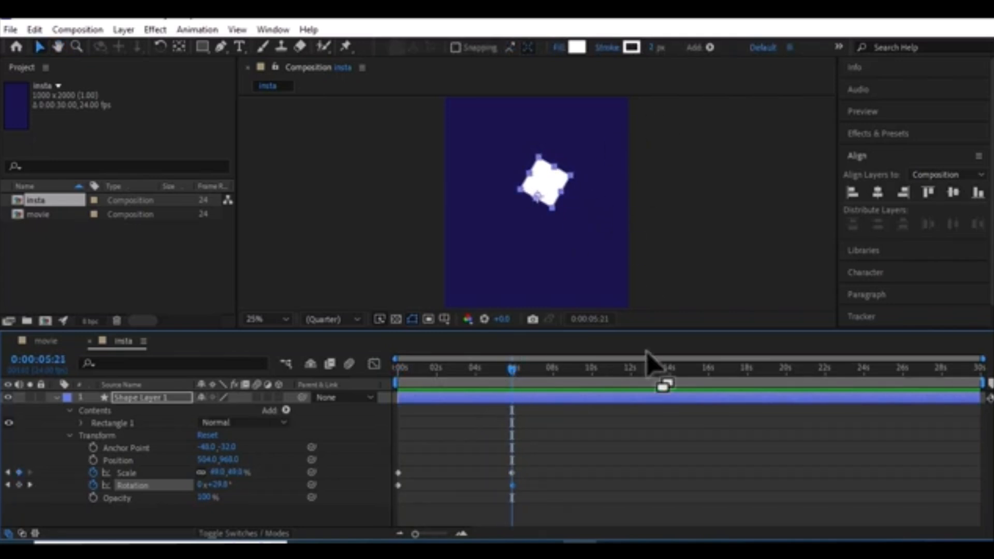
pyautogui.moveTo(468, 372); pyautogui.dragTo(367, 371)
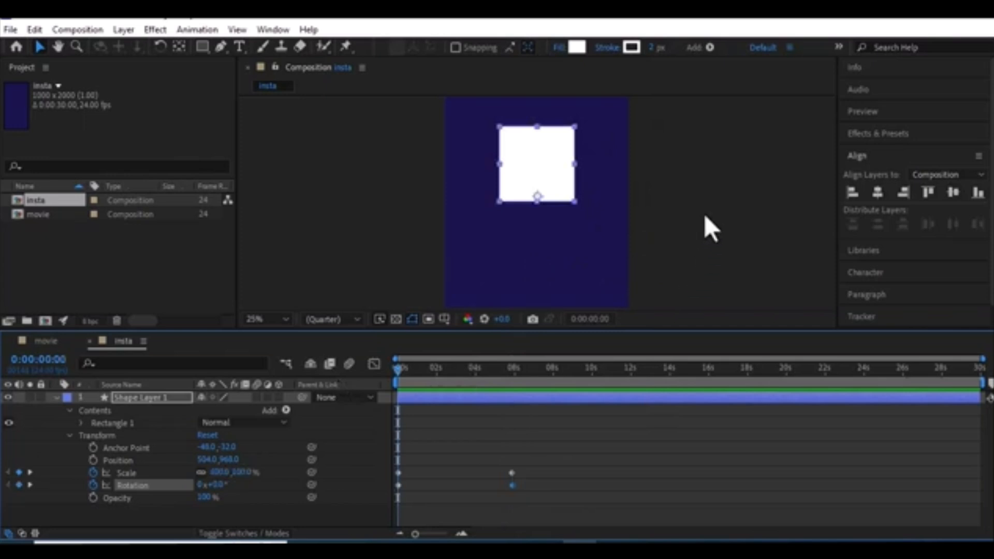
# Move the square's anchor point to its centre with the Pan Behind tool and preview the animation.
pyautogui.click(555, 173)
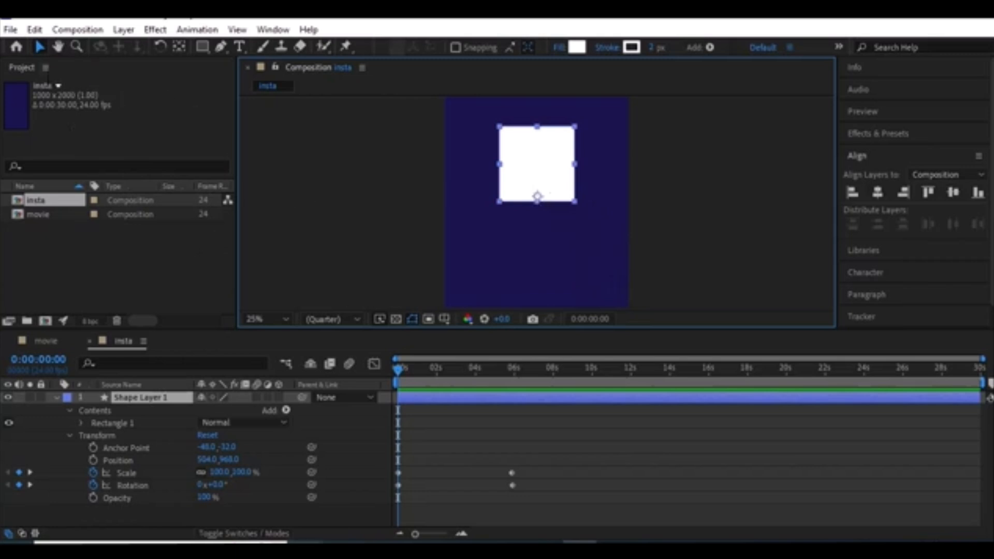
pyautogui.moveTo(538, 484); pyautogui.dragTo(360, 504)
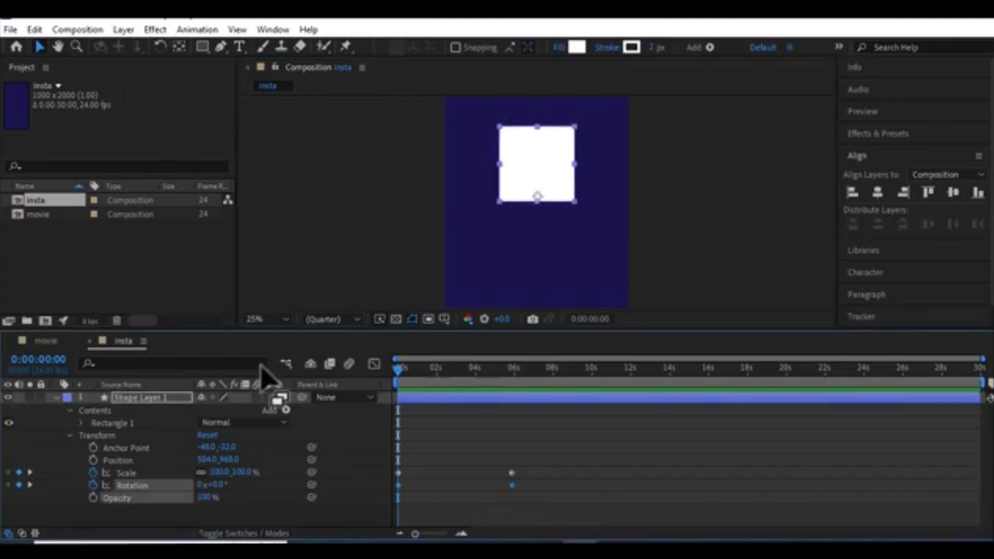
pyautogui.click(542, 162)
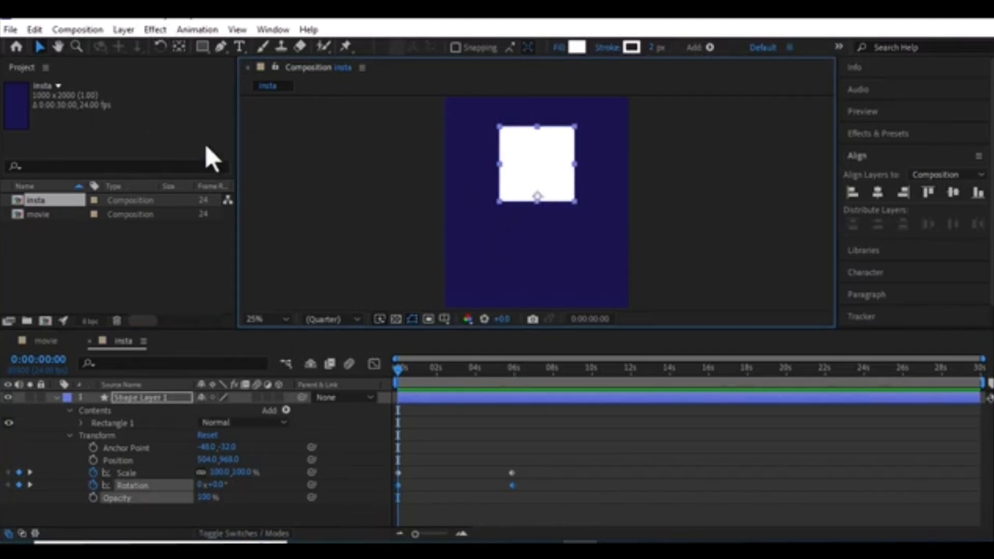
pyautogui.click(179, 48)
pyautogui.moveTo(539, 203); pyautogui.dragTo(535, 164)
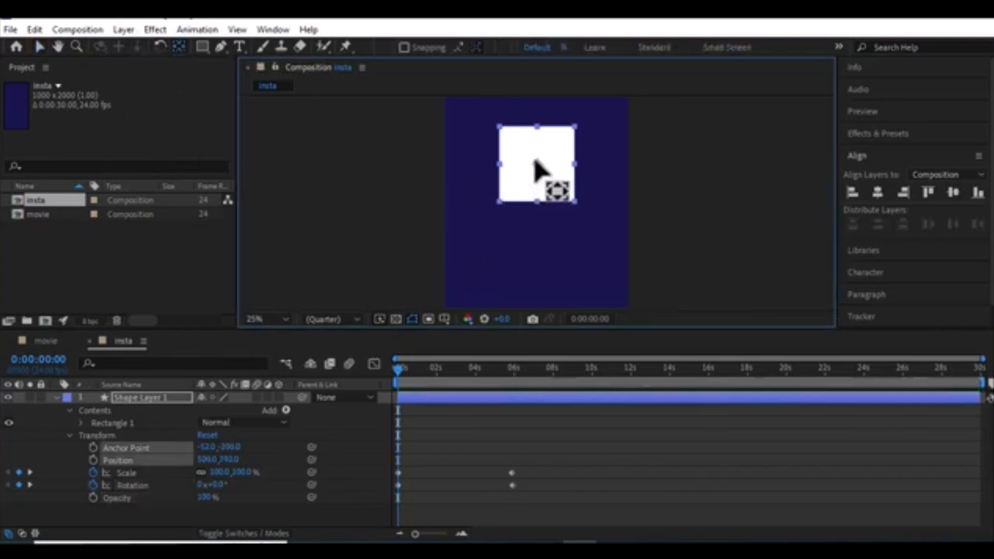
pyautogui.click(450, 370)
pyautogui.press('space')
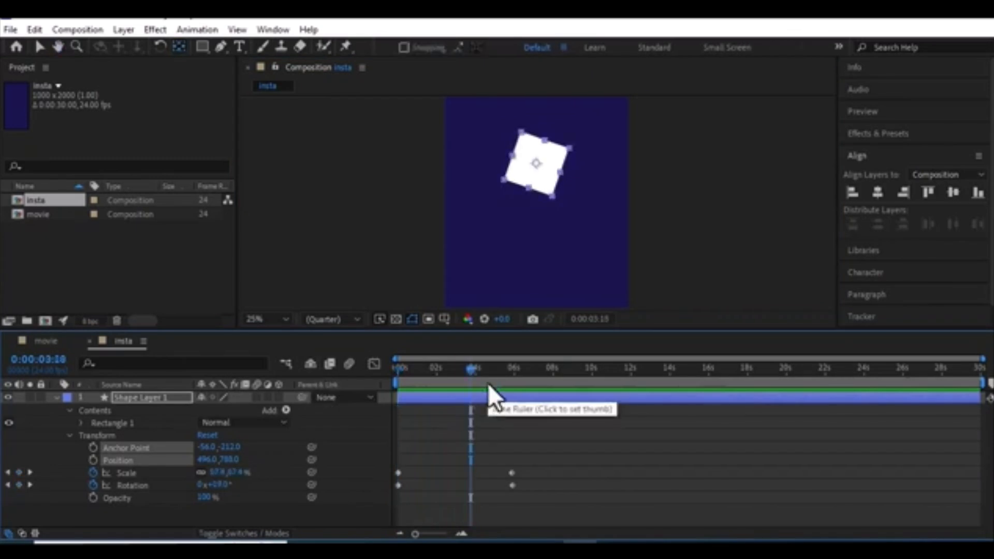
# Delete the rotation keyframes and keyframe the rotation anew from 0° at the start to 12° at 0:00:05:21.
pyautogui.moveTo(529, 482); pyautogui.dragTo(359, 496)
pyautogui.press('Delete')
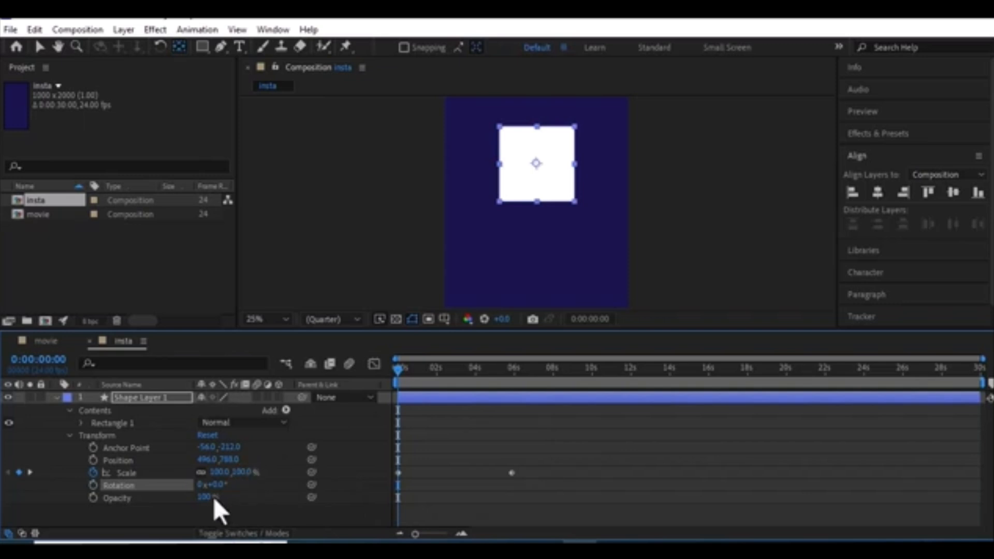
pyautogui.click(93, 485)
pyautogui.moveTo(515, 371); pyautogui.dragTo(510, 371)
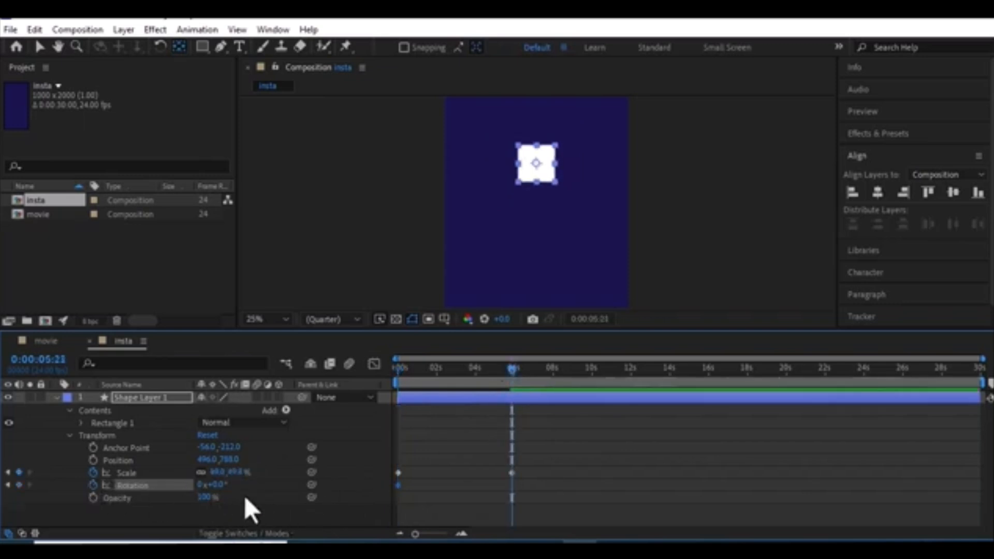
pyautogui.moveTo(224, 486); pyautogui.dragTo(495, 477)
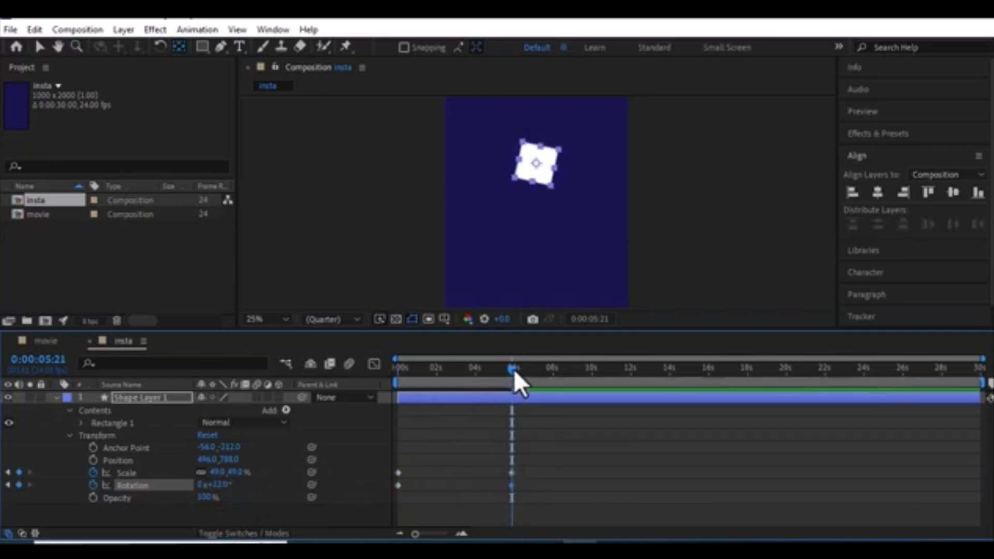
# Play the square's animation from the start to check its rotation about the centre, and return to the first frame.
pyautogui.moveTo(514, 369); pyautogui.dragTo(226, 370)
pyautogui.press('space')
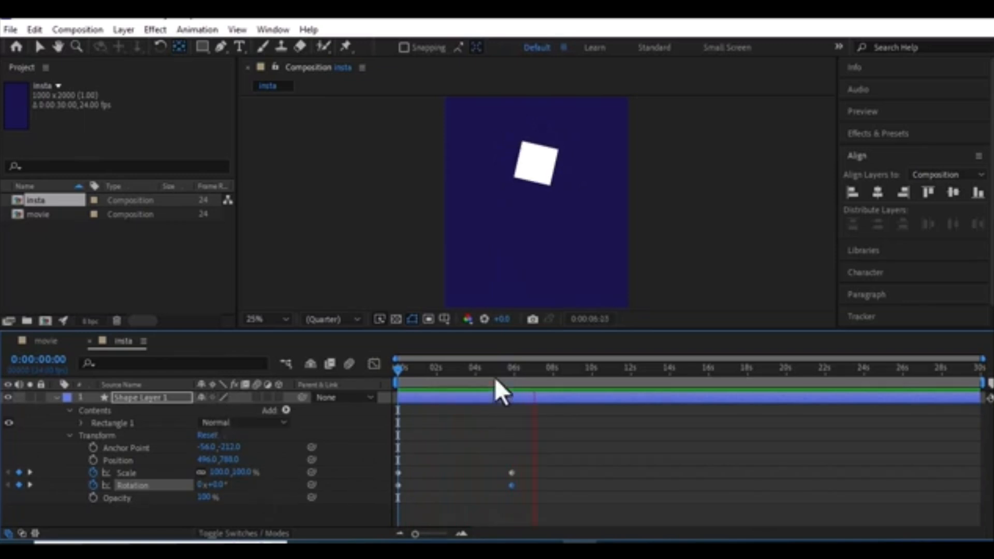
pyautogui.moveTo(495, 371); pyautogui.dragTo(360, 374)
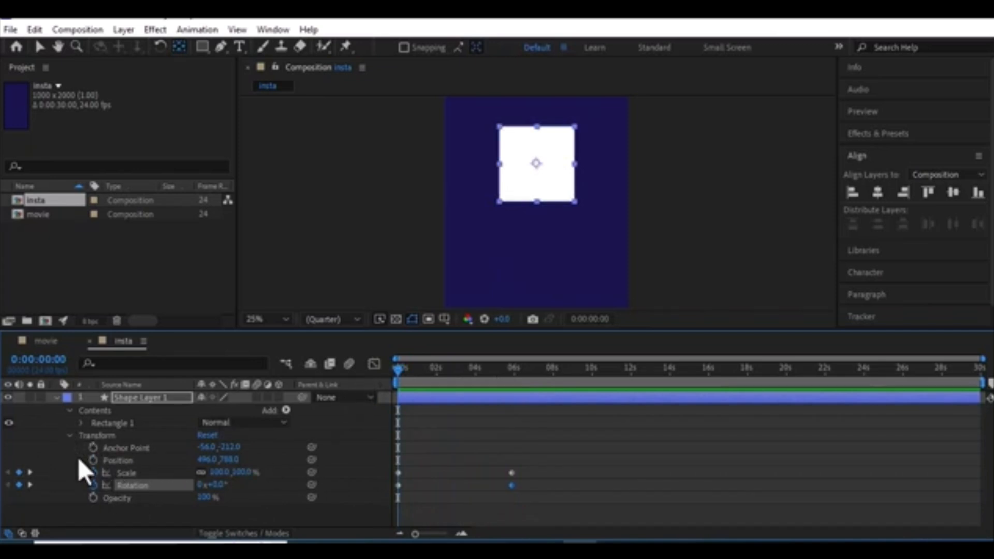
# Keyframe the rectangle path's roundness from 0 at the start to a value at 0:00:06:01 high enough to make the square a circle.
pyautogui.click(81, 423)
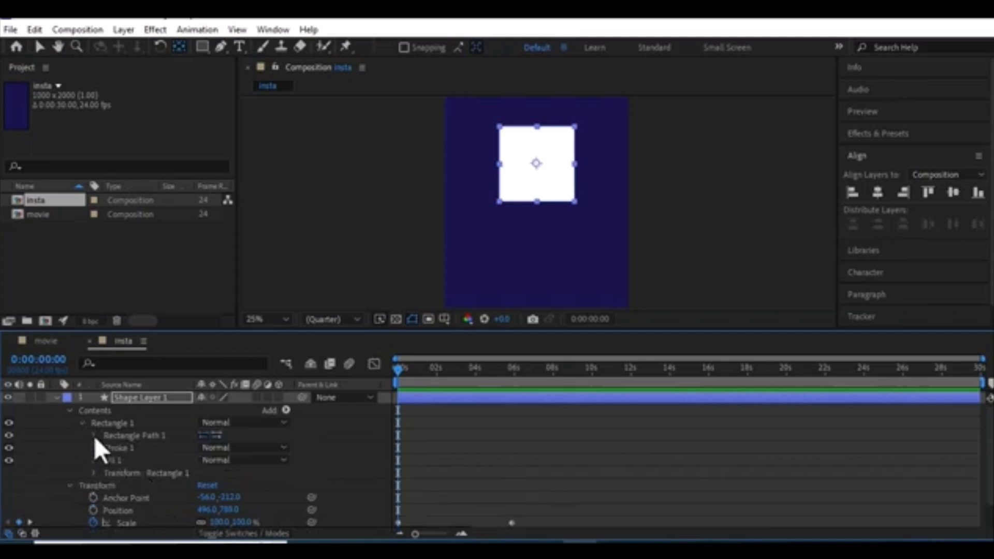
pyautogui.scroll(-2, 119, 467)
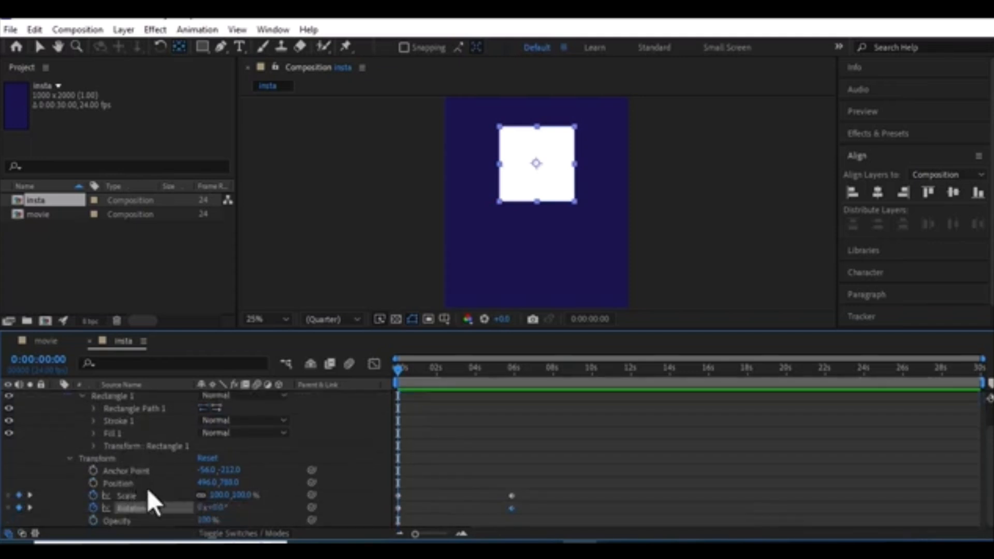
pyautogui.scroll(2, 116, 456)
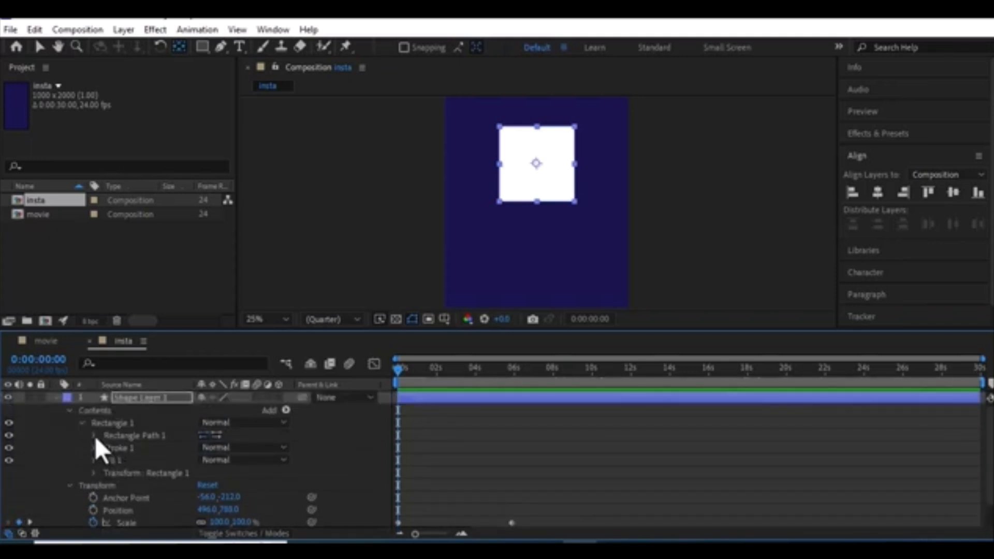
pyautogui.click(92, 449)
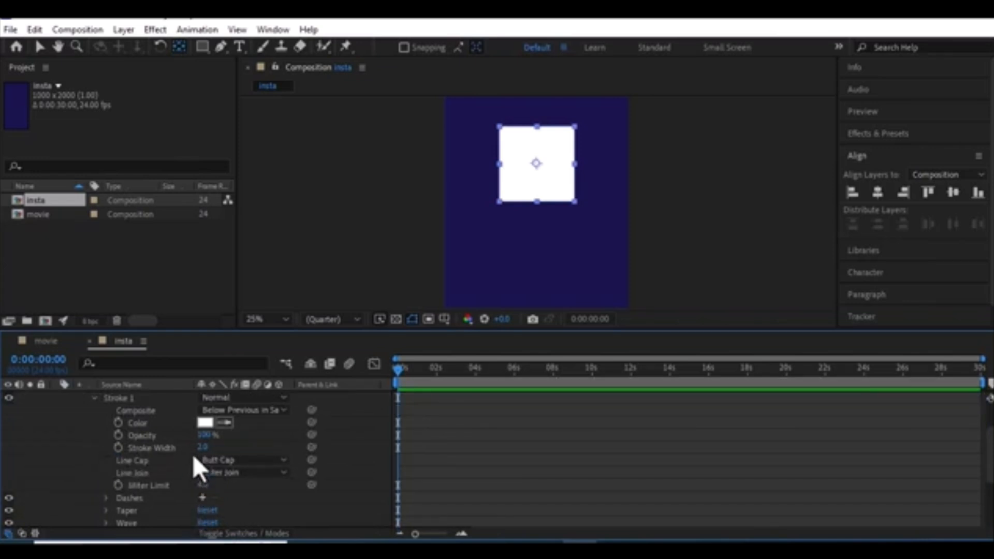
pyautogui.scroll(3, 158, 487)
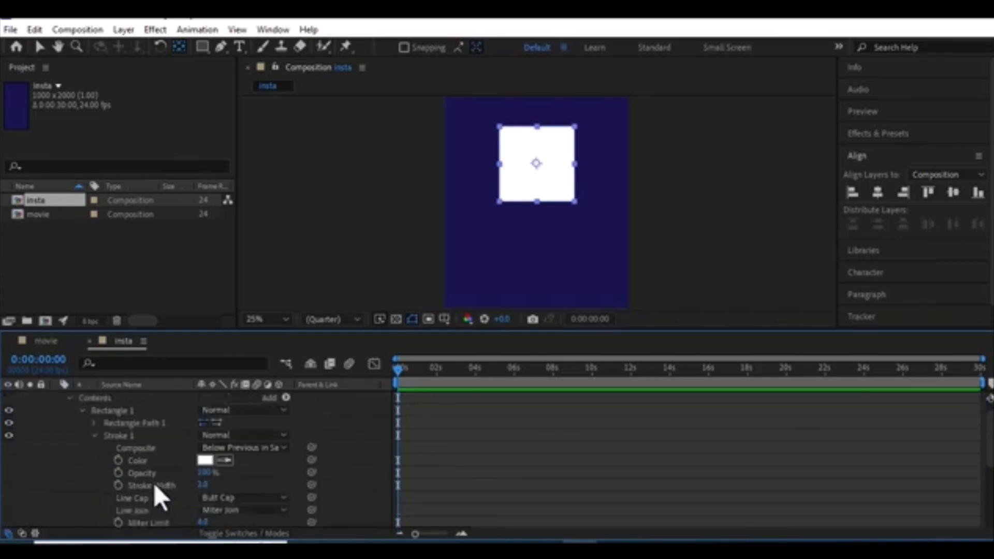
pyautogui.click(93, 424)
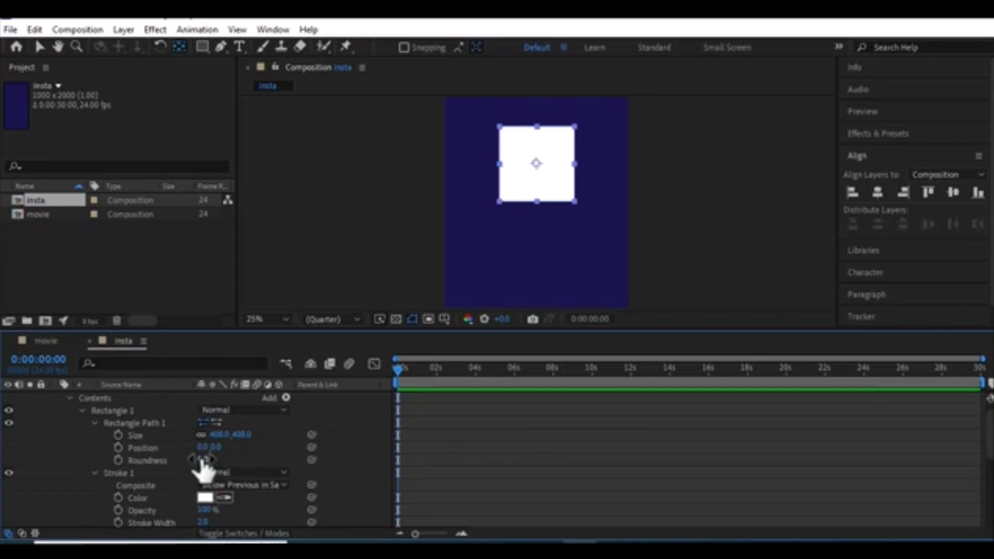
pyautogui.click(118, 460)
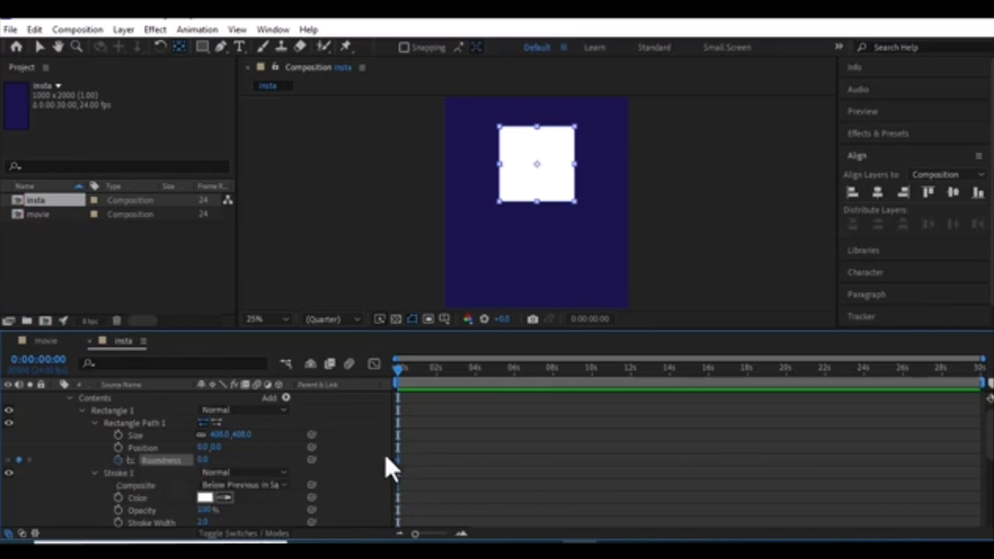
pyautogui.click(511, 370)
pyautogui.moveTo(510, 370); pyautogui.dragTo(514, 368)
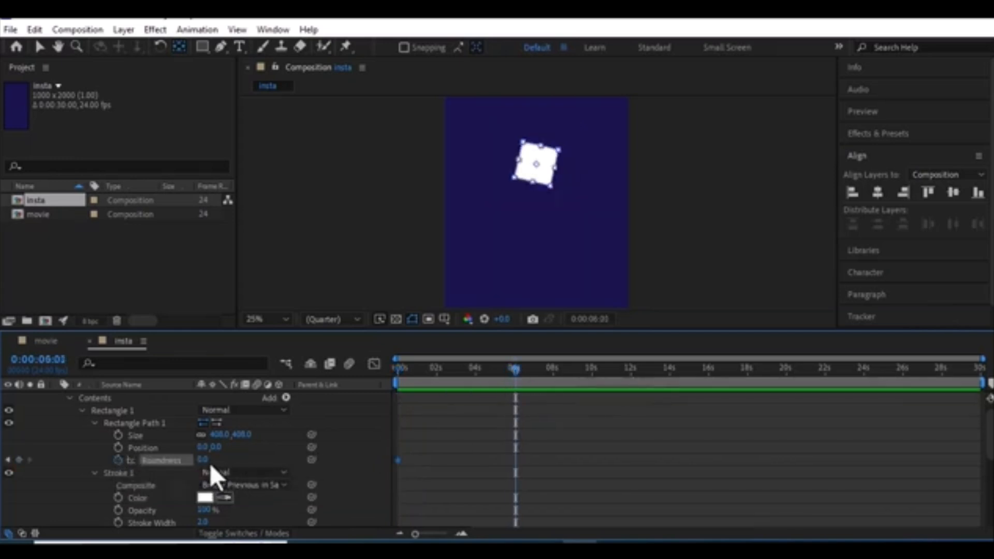
pyautogui.moveTo(209, 460); pyautogui.dragTo(813, 386)
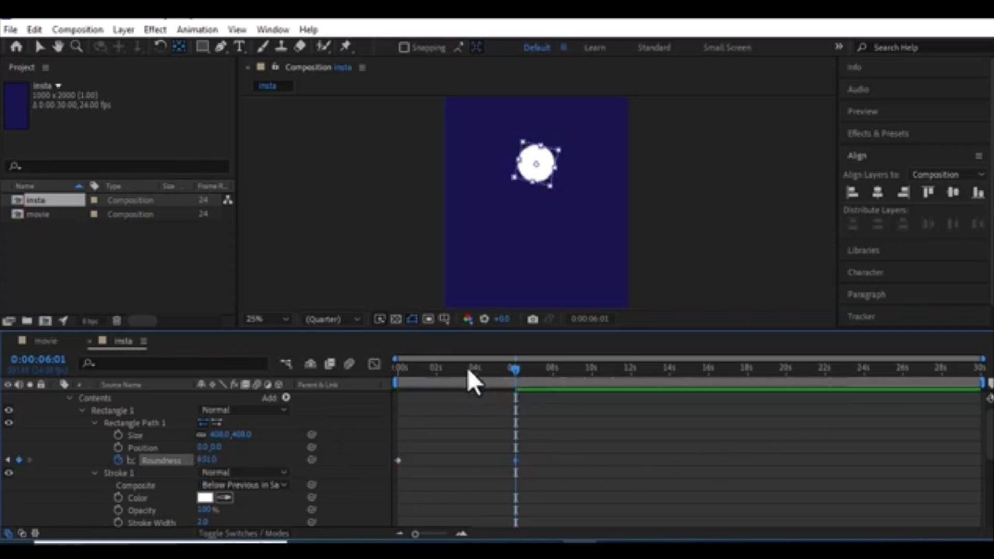
# Play the square's animation from the first frame to check its change into a circle, and return to the start.
pyautogui.press('Home')
pyautogui.press('space')
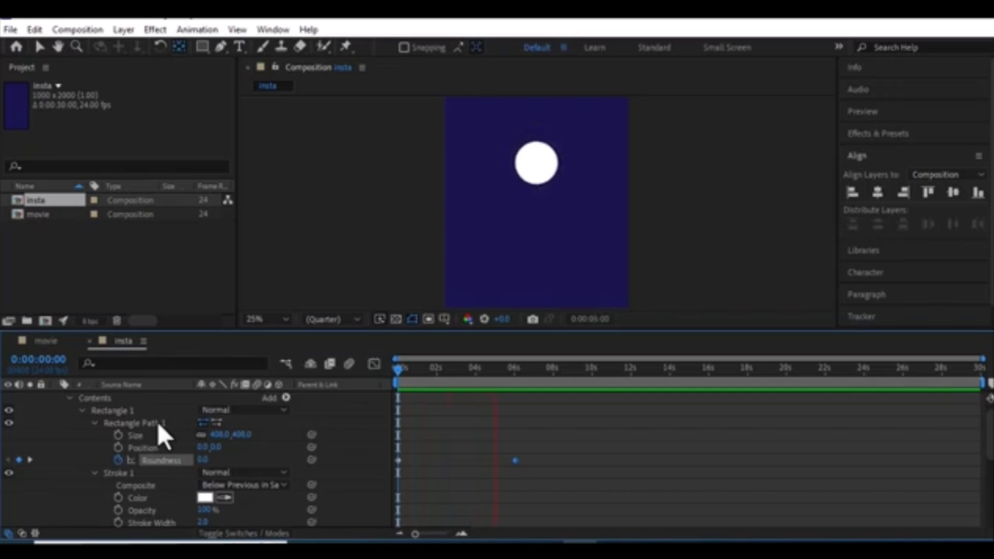
pyautogui.press('space')
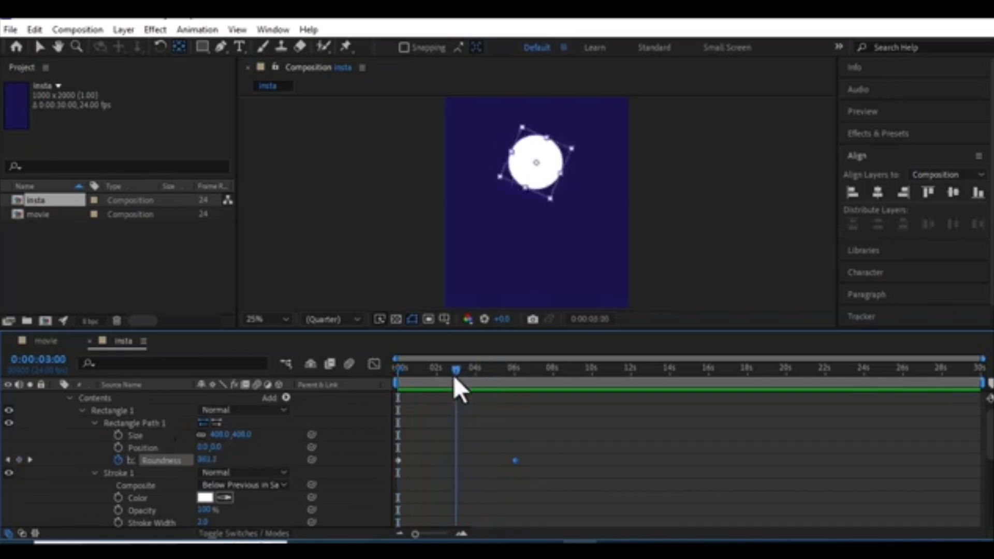
pyautogui.scroll(1, 67, 408)
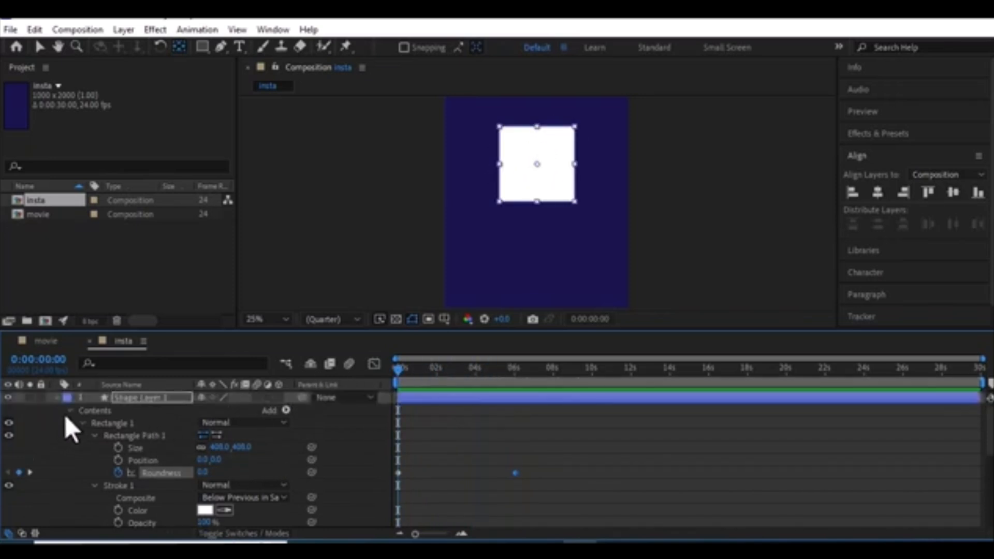
# Collapse the square's layer properties and duplicate Shape Layer 1 in the insta composition.
pyautogui.click(52, 399)
pyautogui.scroll(-1, 666, 215)
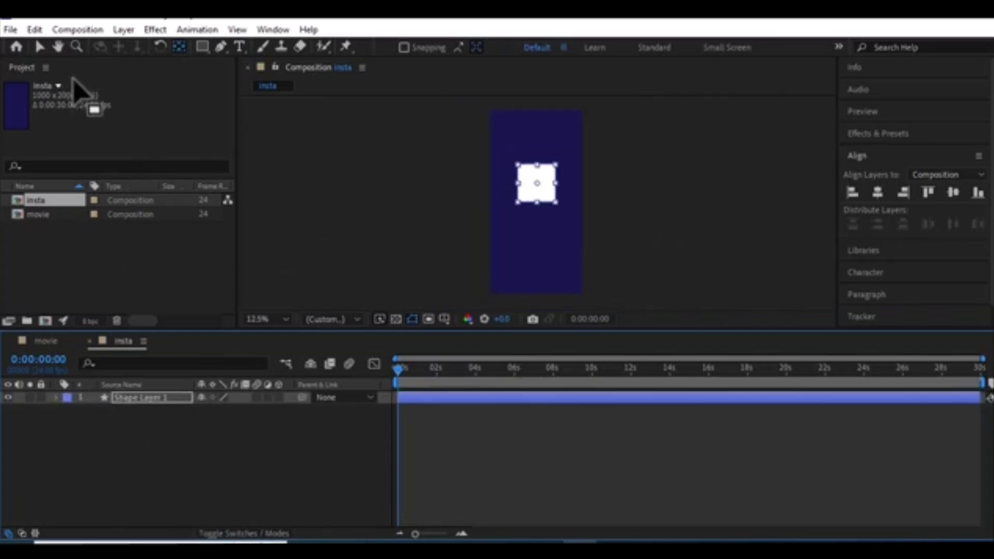
pyautogui.click(202, 419)
pyautogui.click(136, 400)
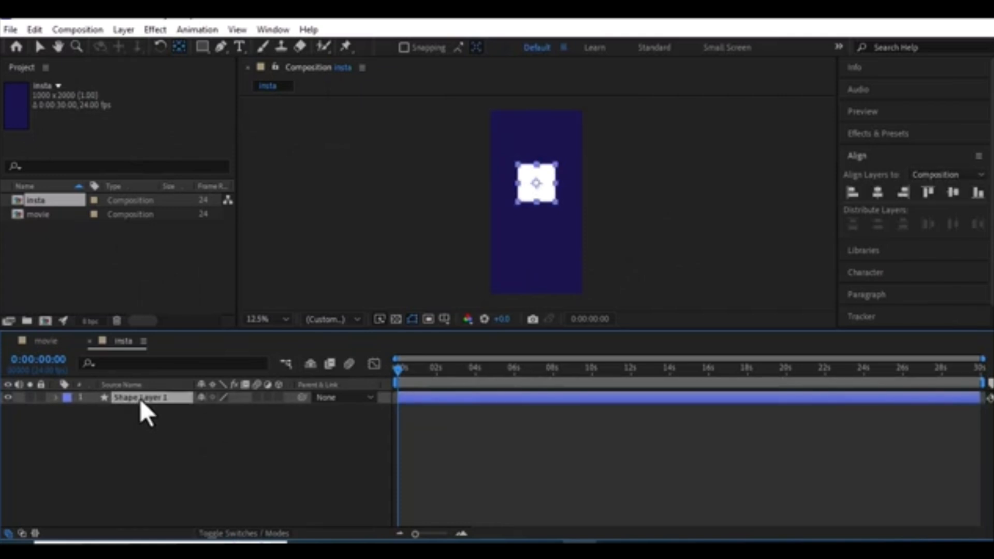
pyautogui.click(204, 48)
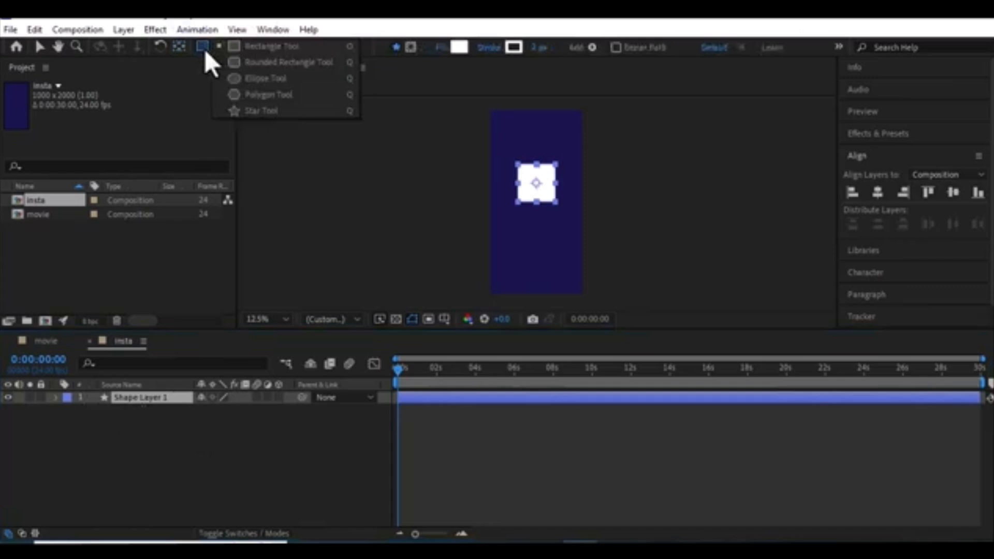
pyautogui.click(151, 418)
pyautogui.click(149, 398)
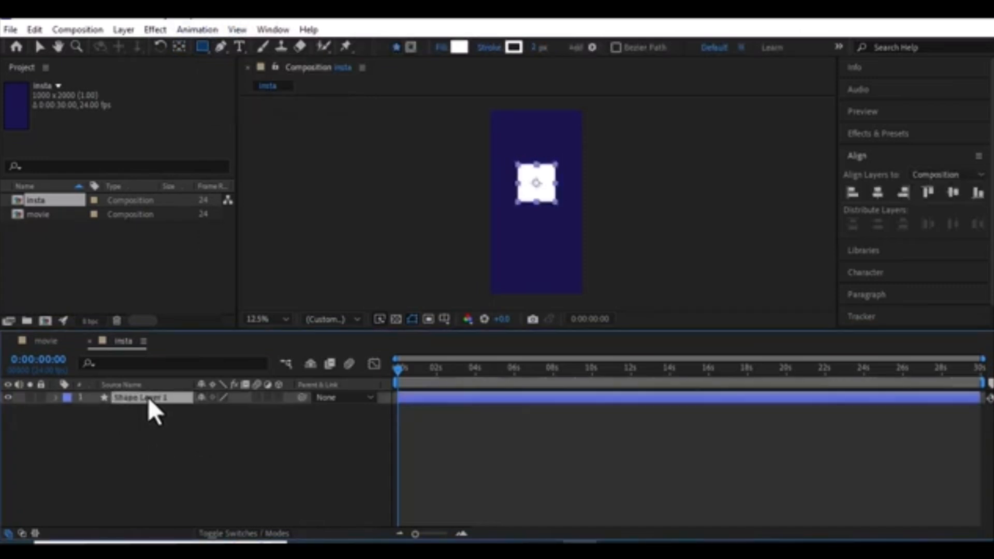
pyautogui.hotkey('ctrl', 'd')
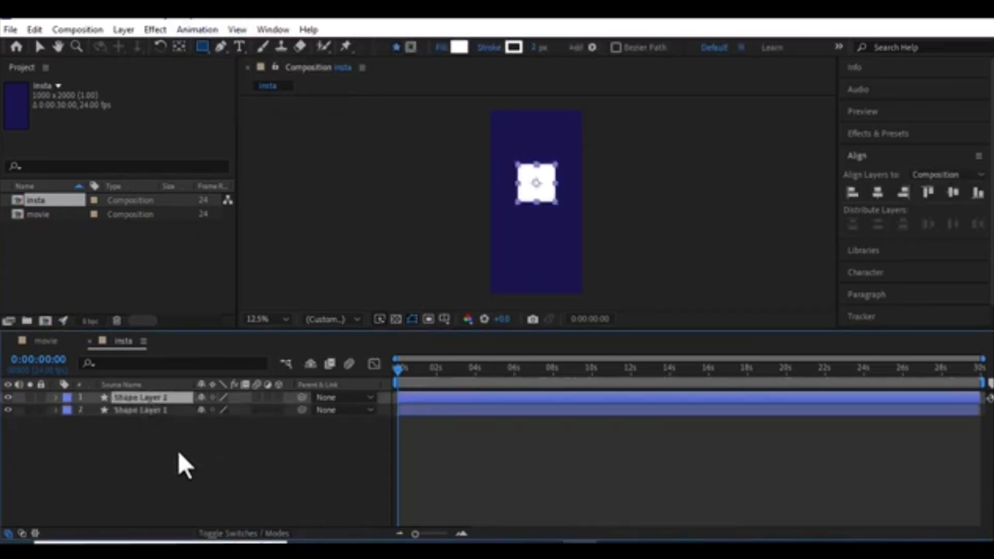
# Move the duplicated square straight down with the Selection tool until it sits below the original with a gap between them.
pyautogui.scroll(1, 655, 230)
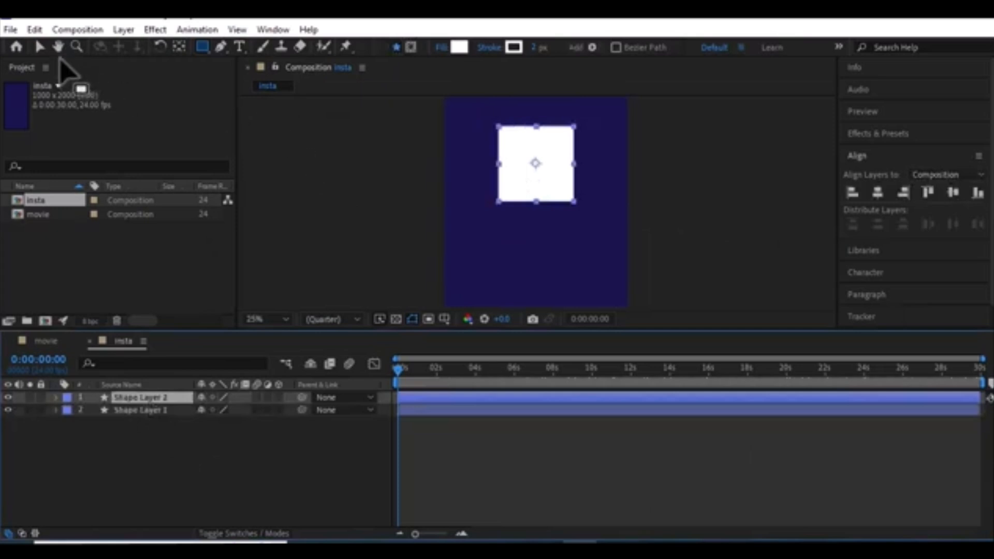
pyautogui.click(39, 46)
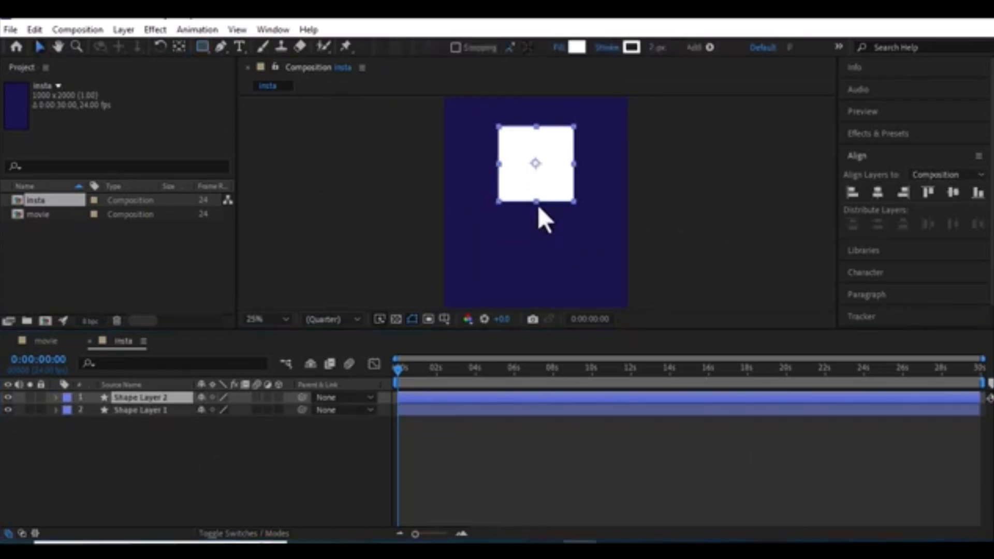
pyautogui.press('Down')
pyautogui.press('Down')
pyautogui.press('Down')
pyautogui.press('Down')
pyautogui.press('Down')
pyautogui.press('Down')
pyautogui.press('Down')
pyautogui.press('Down')
pyautogui.press('Down')
pyautogui.press('Down')
pyautogui.press('Down')
pyautogui.press('Down')
pyautogui.press('Down')
pyautogui.press('Down')
pyautogui.press('Down')
pyautogui.press('Down')
pyautogui.press('Down')
pyautogui.press('Down')
pyautogui.press('Down')
pyautogui.press('Down')
pyautogui.hotkey('shift', 'Down')
pyautogui.hotkey('shift', 'Down')
pyautogui.hotkey('shift', 'Down')
pyautogui.hotkey('shift', 'Down')
pyautogui.hotkey('shift', 'Down')
pyautogui.hotkey('shift', 'Down')
pyautogui.hotkey('shift', 'Down')
pyautogui.hotkey('shift', 'Down')
pyautogui.hotkey('shift', 'Down')
pyautogui.hotkey('shift', 'Down')
pyautogui.hotkey('shift', 'Down')
pyautogui.hotkey('shift', 'Down')
pyautogui.hotkey('shift', 'Down')
pyautogui.hotkey('shift', 'Down')
pyautogui.hotkey('shift', 'Down')
pyautogui.hotkey('shift', 'Down')
pyautogui.hotkey('shift', 'Down')
pyautogui.hotkey('shift', 'Down')
pyautogui.hotkey('shift', 'Down')
pyautogui.hotkey('shift', 'Down')
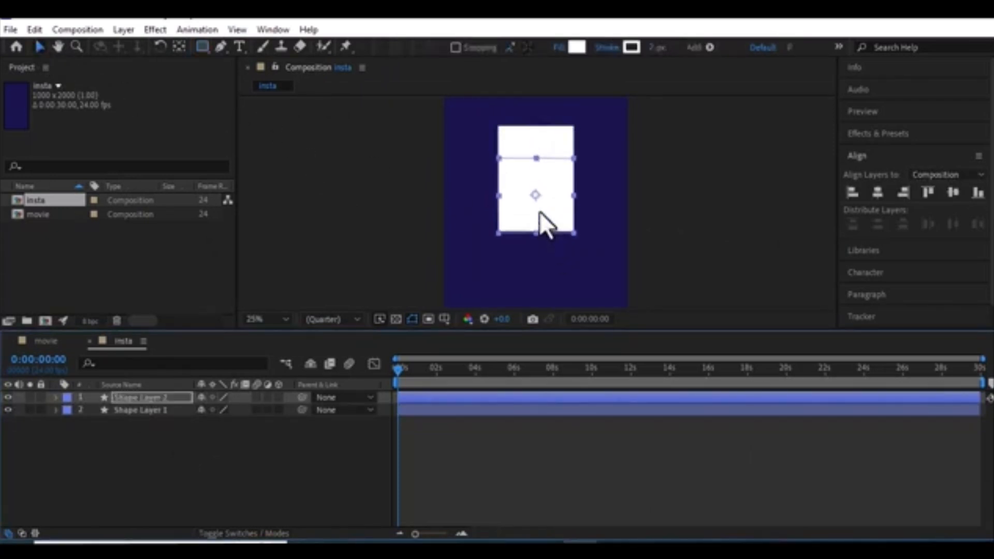
pyautogui.hotkey('shift', 'Down')
pyautogui.hotkey('shift', 'Down')
pyautogui.hotkey('shift', 'Down')
pyautogui.hotkey('shift', 'Down')
pyautogui.hotkey('shift', 'Down')
pyautogui.hotkey('shift', 'Down')
pyautogui.hotkey('shift', 'Down')
pyautogui.hotkey('shift', 'Down')
pyautogui.hotkey('shift', 'Down')
pyautogui.hotkey('shift', 'Down')
pyautogui.hotkey('shift', 'Down')
pyautogui.hotkey('shift', 'Down')
pyautogui.hotkey('shift', 'Down')
pyautogui.hotkey('shift', 'Down')
pyautogui.hotkey('shift', 'Down')
pyautogui.hotkey('shift', 'Down')
pyautogui.hotkey('shift', 'Down')
pyautogui.hotkey('shift', 'Down')
pyautogui.hotkey('shift', 'Down')
pyautogui.hotkey('shift', 'Down')
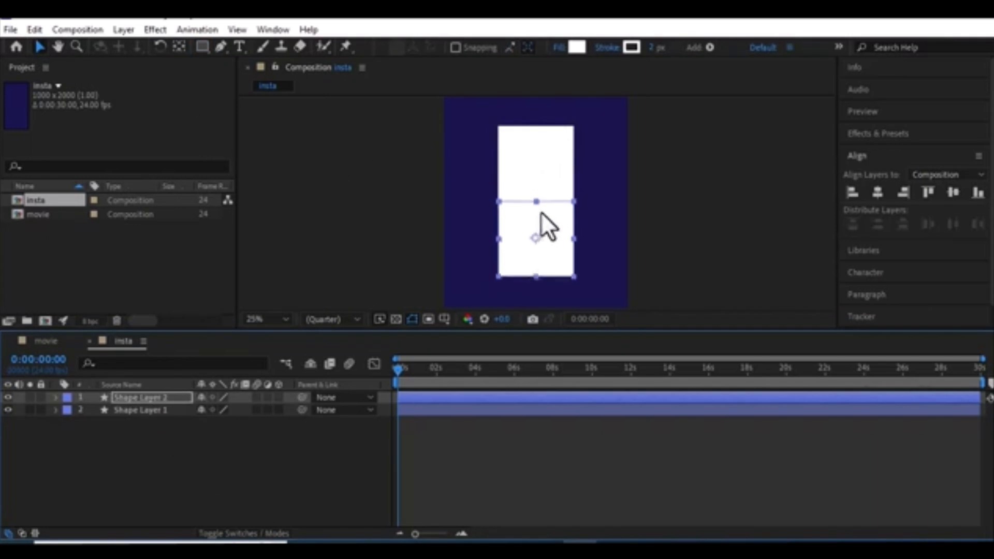
pyautogui.hotkey('shift', 'Down')
pyautogui.hotkey('shift', 'Down')
pyautogui.hotkey('shift', 'Down')
pyautogui.hotkey('shift', 'Down')
pyautogui.hotkey('shift', 'Down')
pyautogui.hotkey('shift', 'Down')
pyautogui.hotkey('shift', 'Down')
pyautogui.hotkey('shift', 'Down')
pyautogui.hotkey('shift', 'Down')
pyautogui.hotkey('shift', 'Down')
pyautogui.hotkey('shift', 'Down')
pyautogui.hotkey('shift', 'Down')
pyautogui.hotkey('shift', 'Down')
pyautogui.hotkey('shift', 'Down')
pyautogui.hotkey('shift', 'Down')
pyautogui.hotkey('shift', 'Down')
pyautogui.hotkey('shift', 'Down')
pyautogui.hotkey('shift', 'Down')
pyautogui.hotkey('shift', 'Down')
pyautogui.hotkey('shift', 'Down')
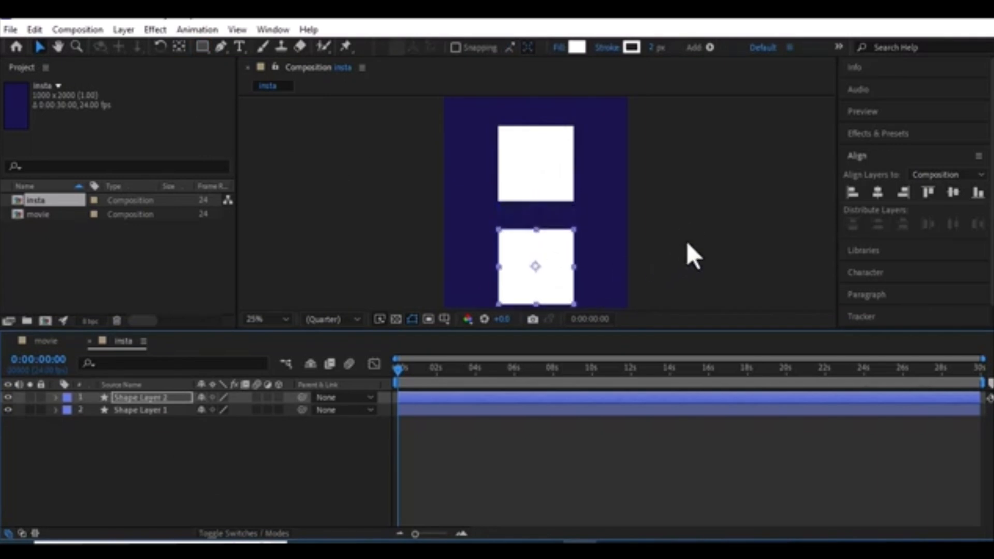
pyautogui.press(',')
pyautogui.hotkey('shift', 'Down')
pyautogui.hotkey('shift', 'Down')
pyautogui.hotkey('shift', 'Down')
pyautogui.hotkey('shift', 'Down')
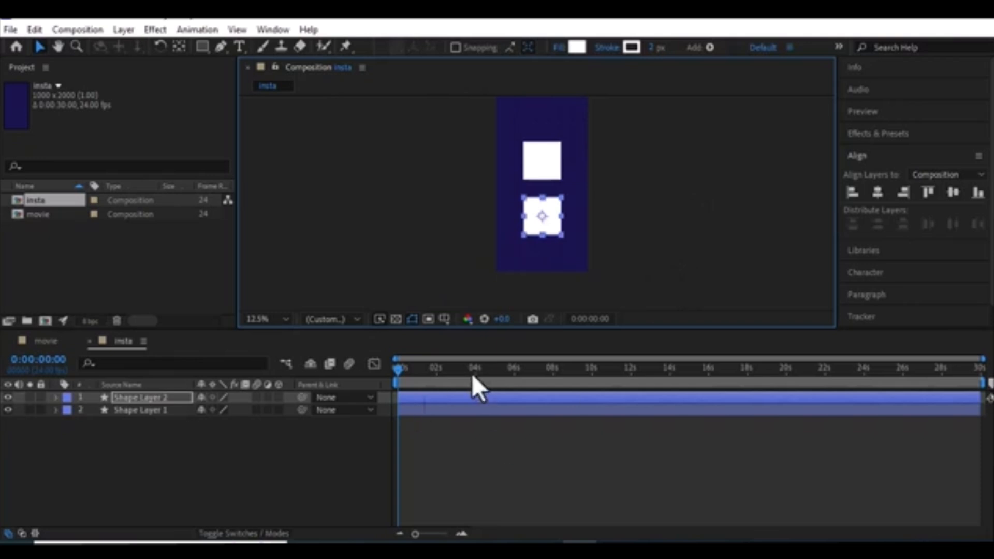
# Preview the two shapes animating together, and look at the movie composition before returning to insta.
pyautogui.press('space')
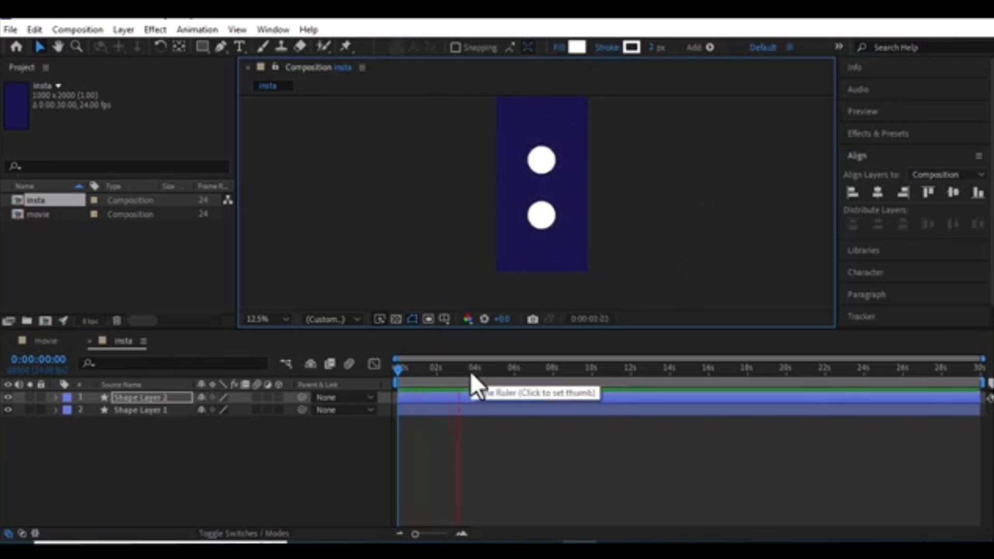
pyautogui.press('space')
pyautogui.moveTo(629, 200); pyautogui.dragTo(629, 222)
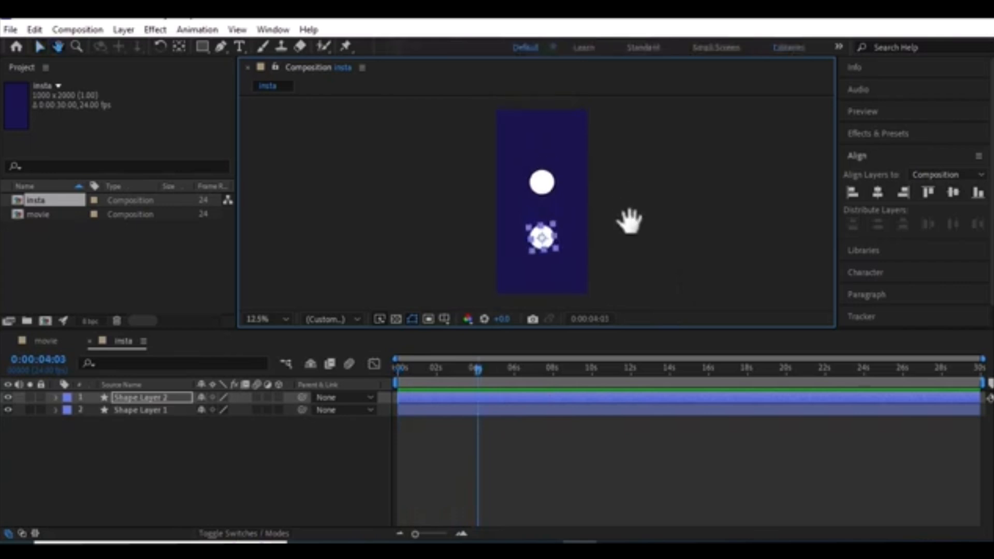
pyautogui.click(42, 341)
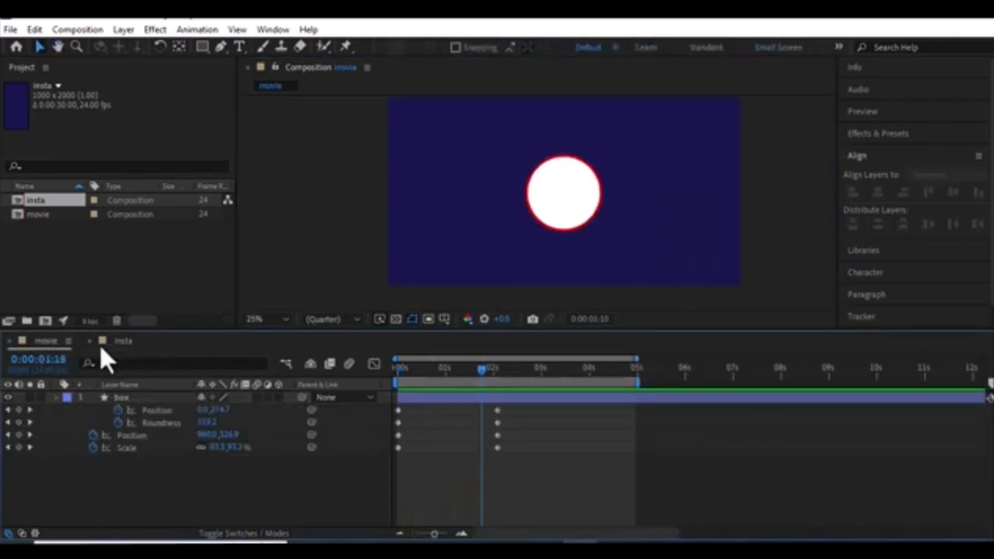
pyautogui.click(120, 340)
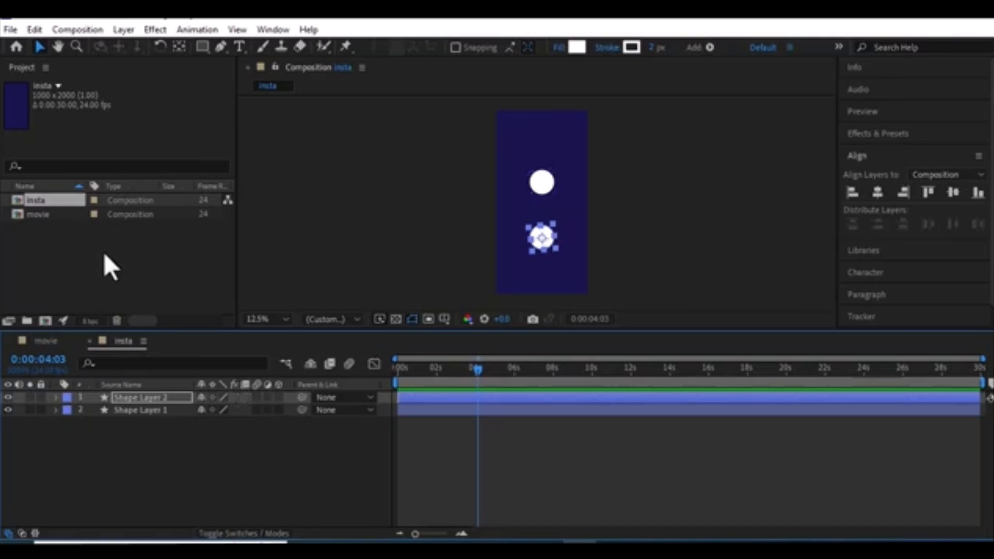
# Create a new composition named mobile with a width of 400 px and a height of 800 px.
pyautogui.click(103, 253)
pyautogui.click(84, 31)
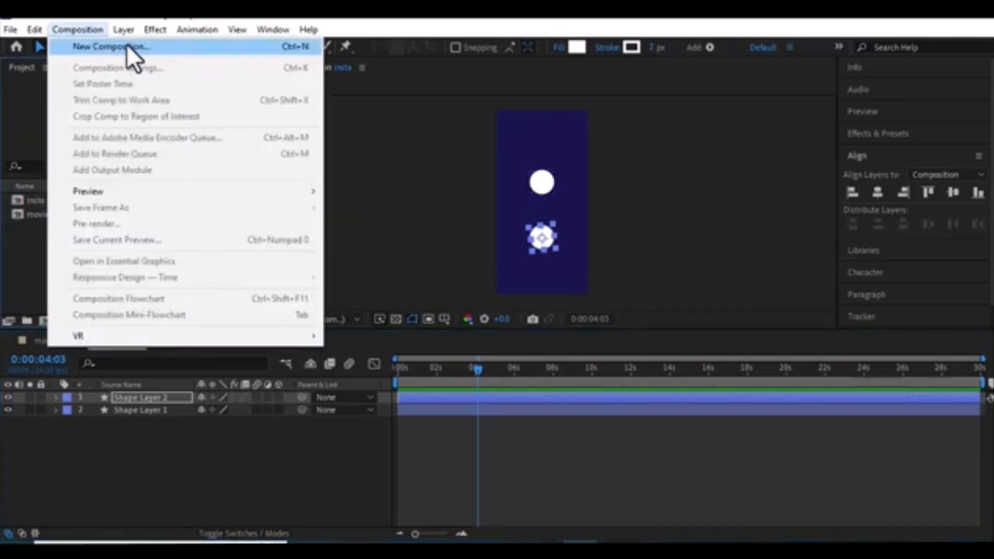
pyautogui.click(127, 45)
pyautogui.write('m')
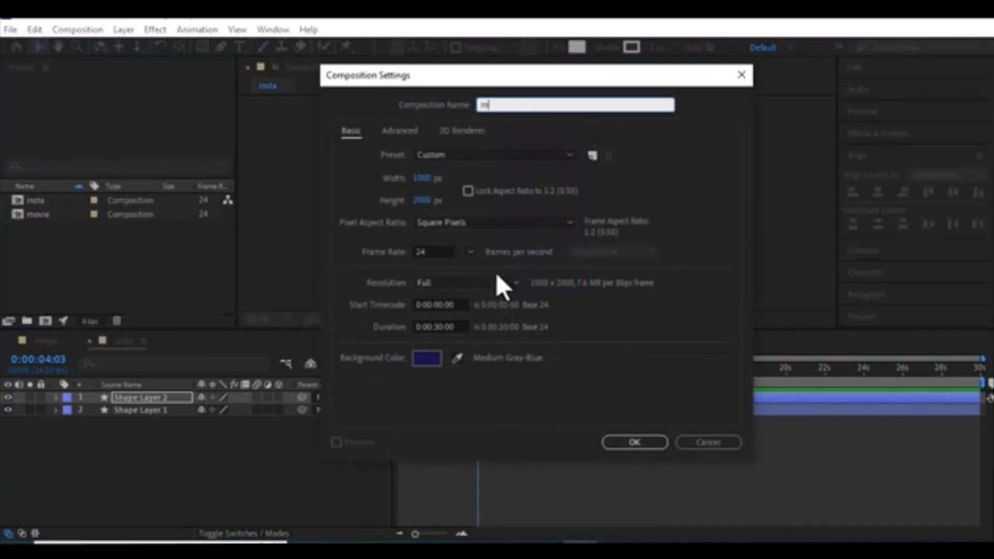
pyautogui.write('obile')
pyautogui.click(425, 178)
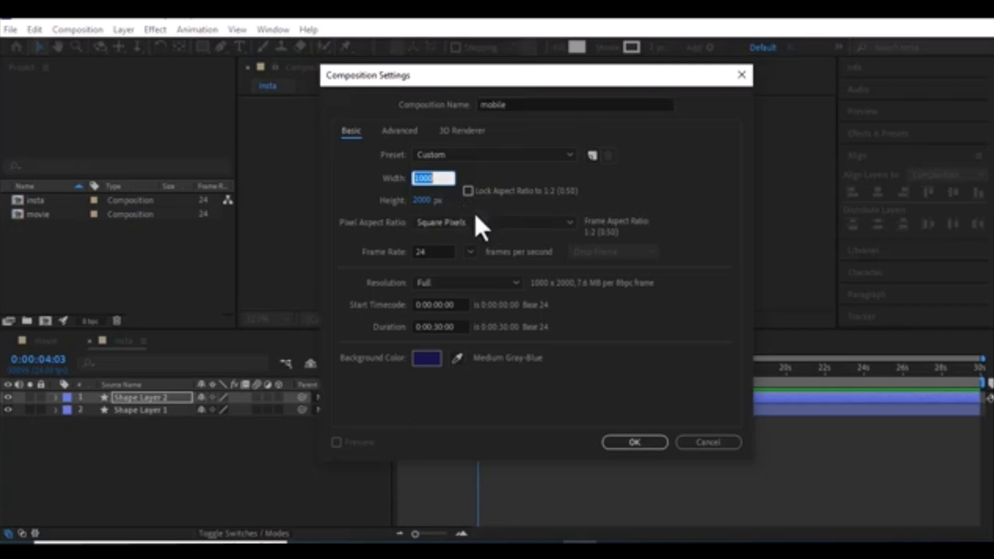
pyautogui.write('400')
pyautogui.press('Tab')
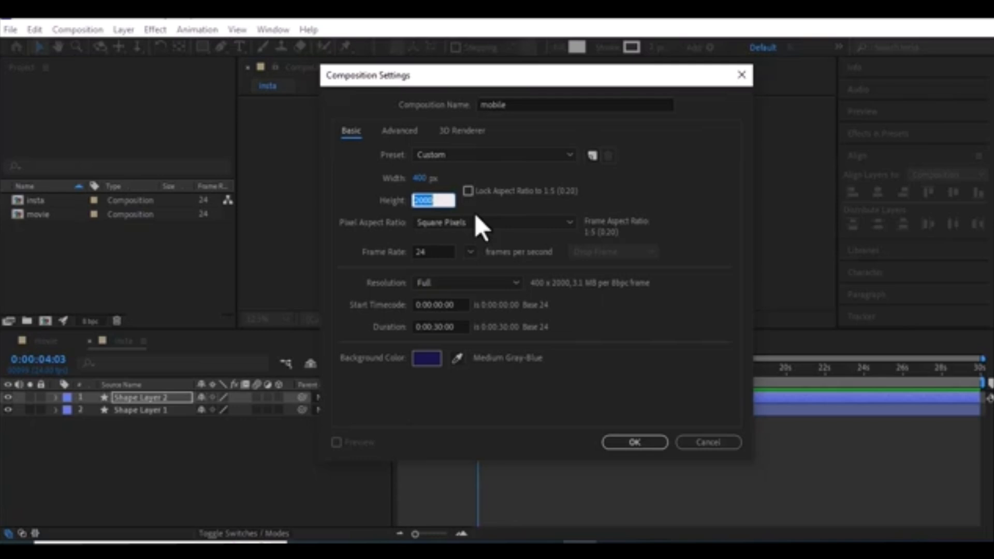
pyautogui.write('800')
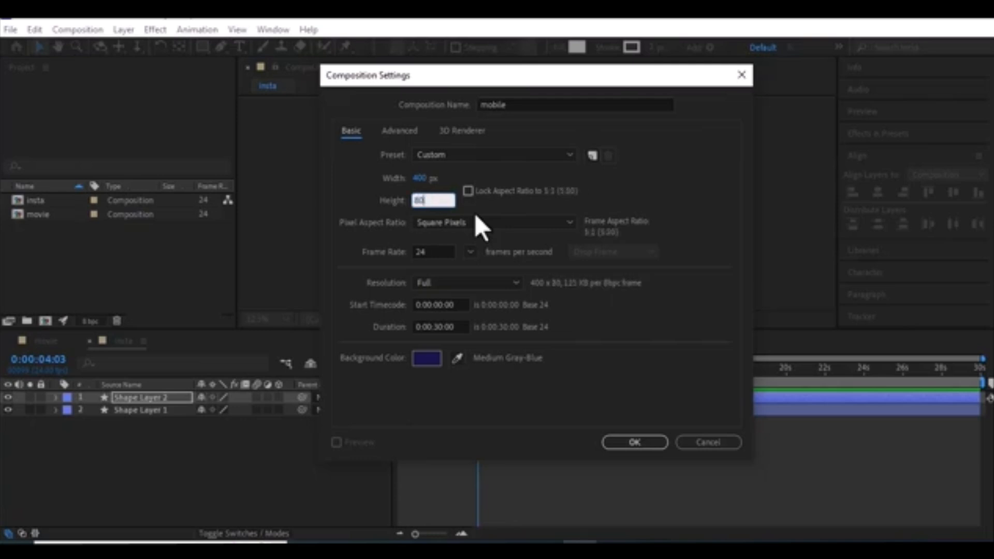
pyautogui.click(635, 443)
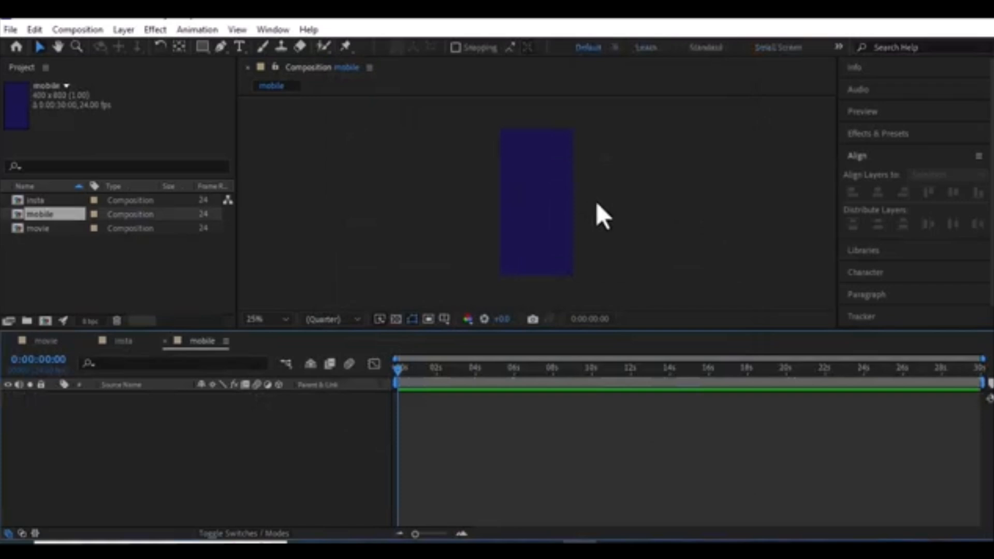
# Draw a white star in the upper part of the mobile composition and centre it horizontally.
pyautogui.click(51, 341)
pyautogui.click(153, 340)
pyautogui.click(199, 341)
pyautogui.moveTo(202, 46)
pyautogui.mouseDown()
pyautogui.moveTo(227, 73)
pyautogui.moveTo(295, 87)
pyautogui.moveTo(284, 110)
pyautogui.mouseUp()
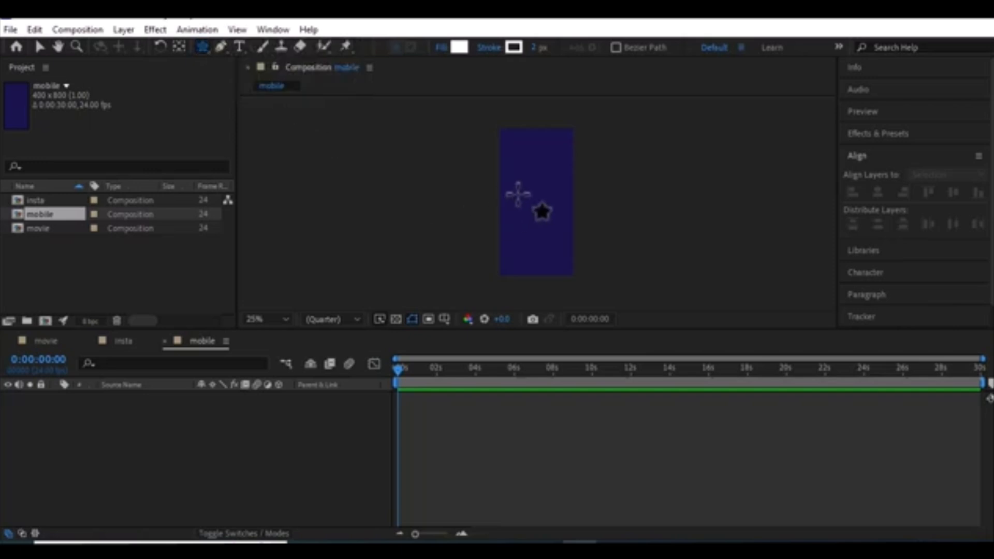
pyautogui.moveTo(533, 178); pyautogui.dragTo(550, 157)
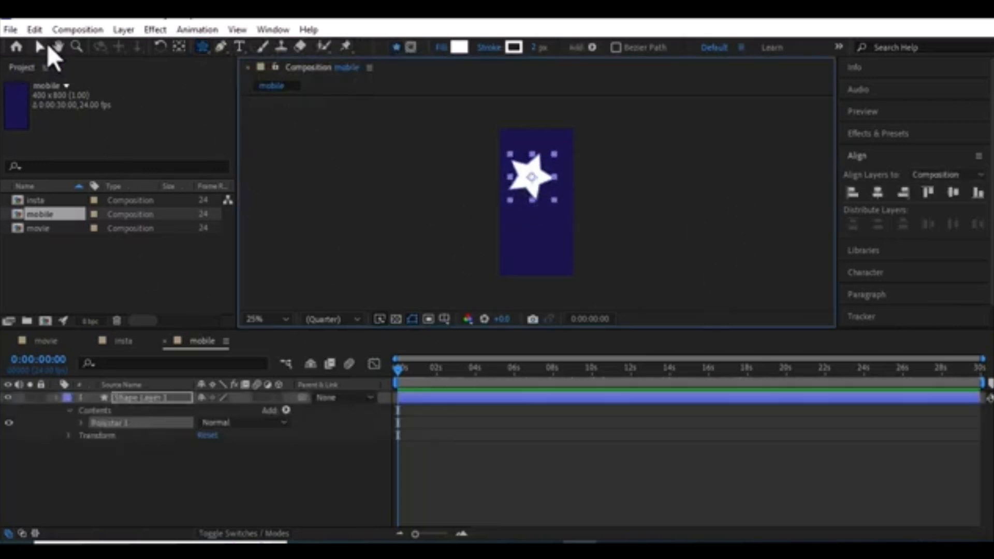
pyautogui.click(41, 46)
pyautogui.click(857, 193)
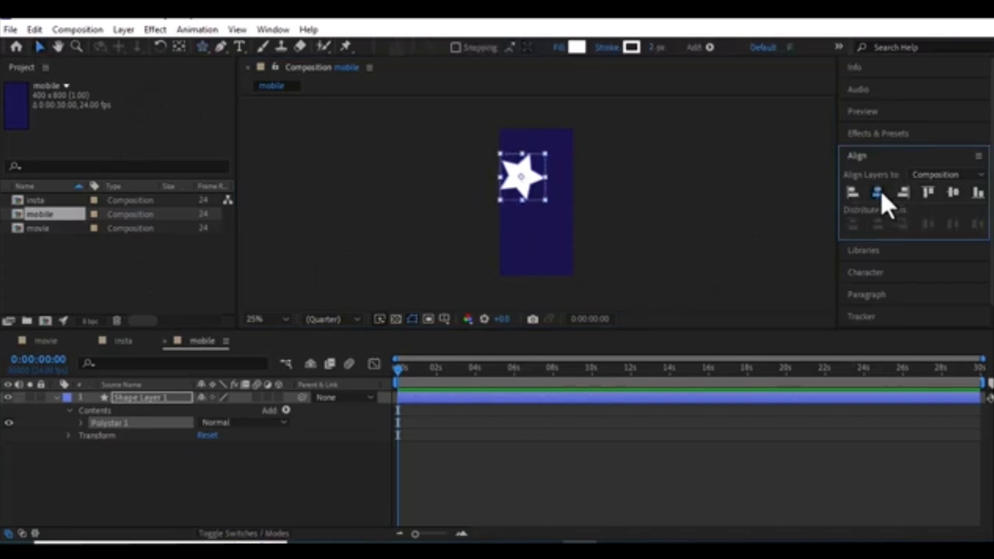
pyautogui.click(879, 192)
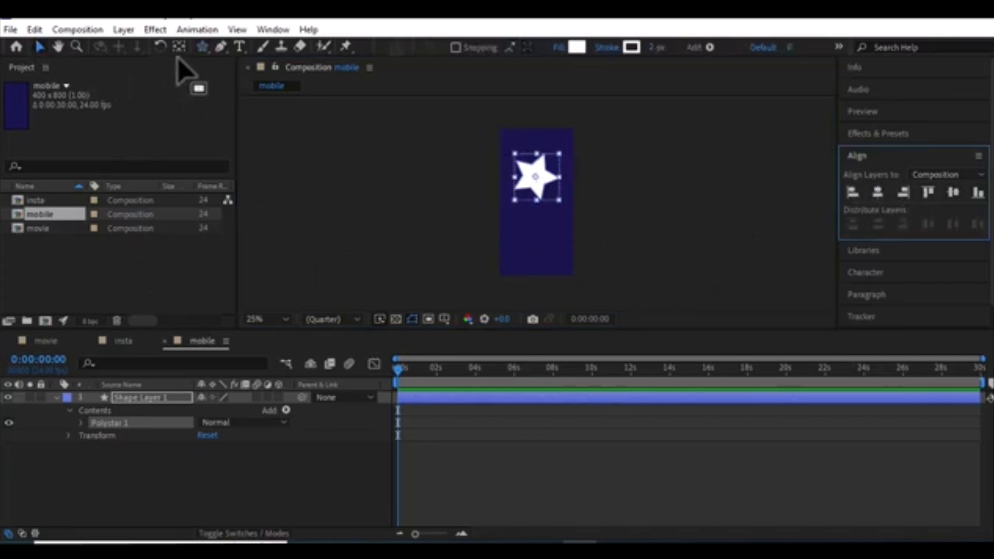
# Draw a pentagon below the star in the same shape layer, centre the layer horizontally and deselect it.
pyautogui.moveTo(207, 49)
pyautogui.mouseDown()
pyautogui.moveTo(246, 104)
pyautogui.moveTo(253, 100)
pyautogui.mouseUp()
pyautogui.moveTo(526, 230); pyautogui.dragTo(540, 254)
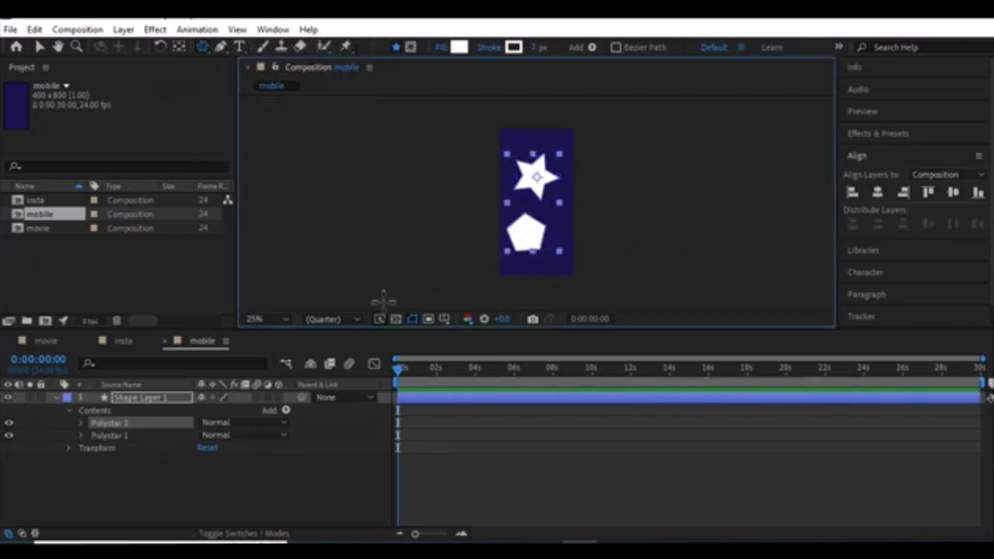
pyautogui.click(855, 193)
pyautogui.click(878, 193)
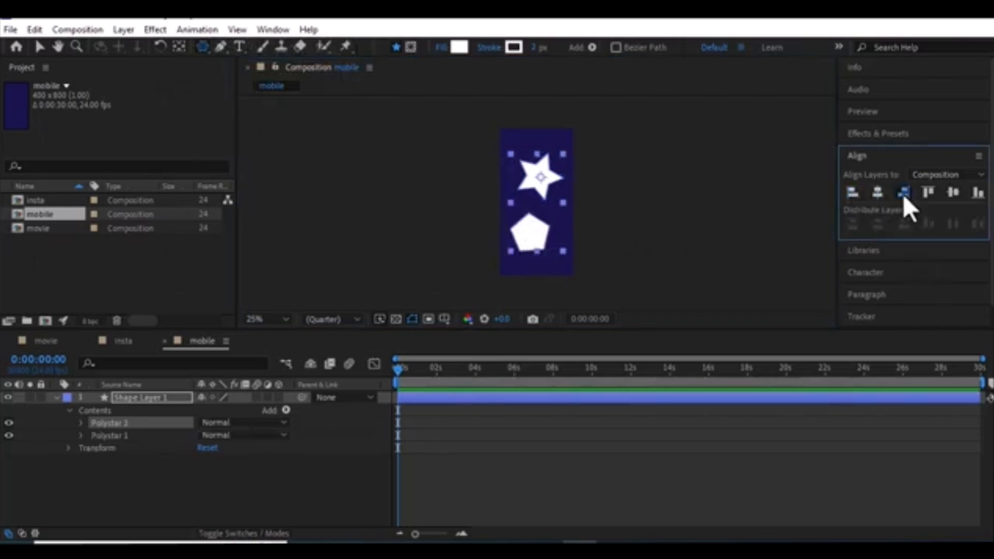
pyautogui.click(903, 194)
pyautogui.click(876, 192)
pyautogui.click(39, 47)
pyautogui.click(243, 497)
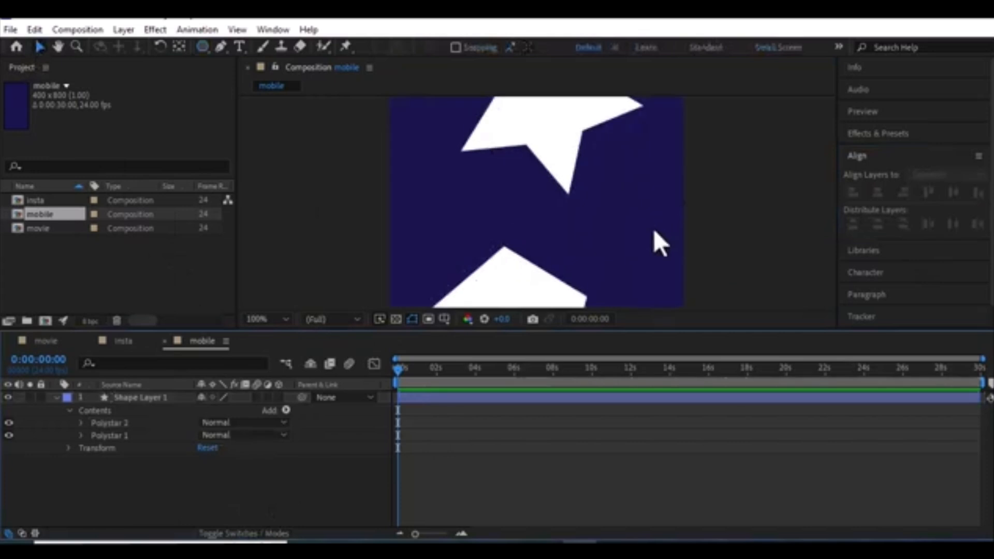
# Try shifting the star and pentagon layer sideways to centre the pentagon, and move it back.
pyautogui.click(539, 234)
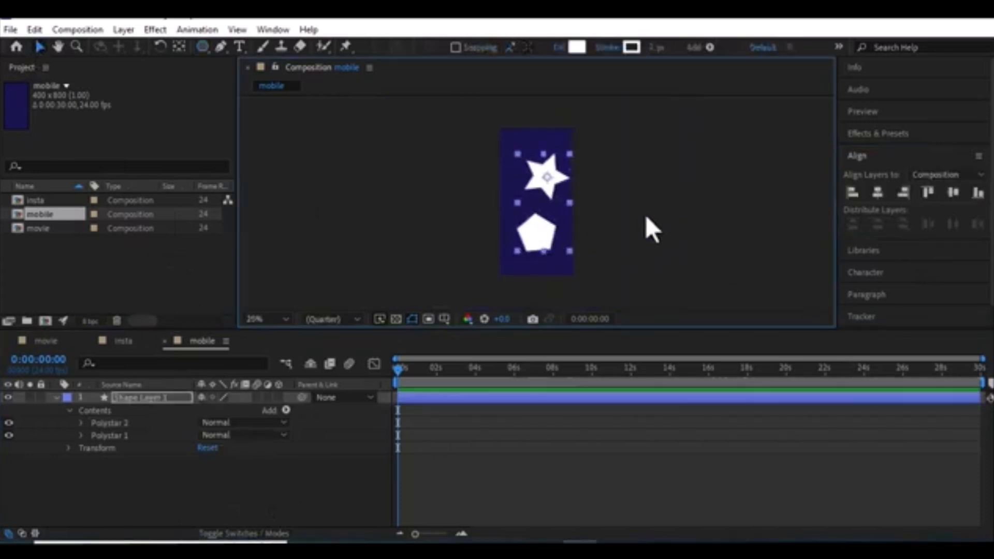
pyautogui.click(580, 231)
pyautogui.click(548, 189)
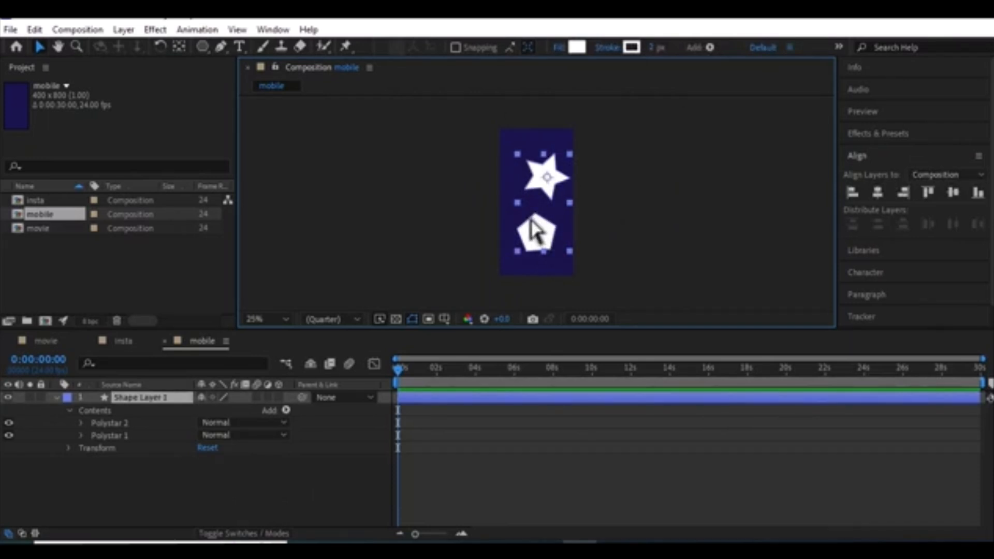
pyautogui.moveTo(531, 219); pyautogui.dragTo(524, 219)
# Add the text "after effect" between the star and the pentagon as a separate text layer and select the whole text.
pyautogui.click(265, 506)
pyautogui.click(56, 398)
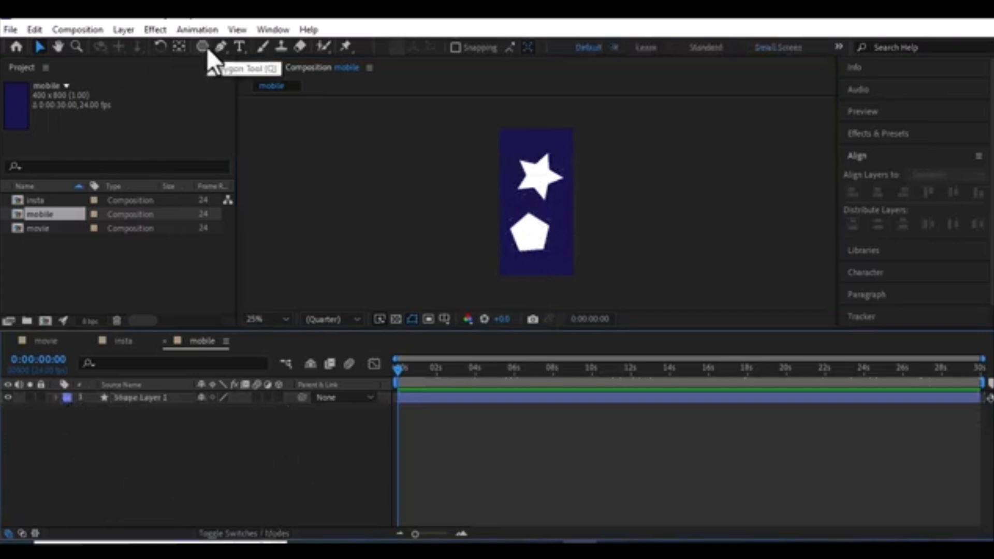
pyautogui.click(238, 46)
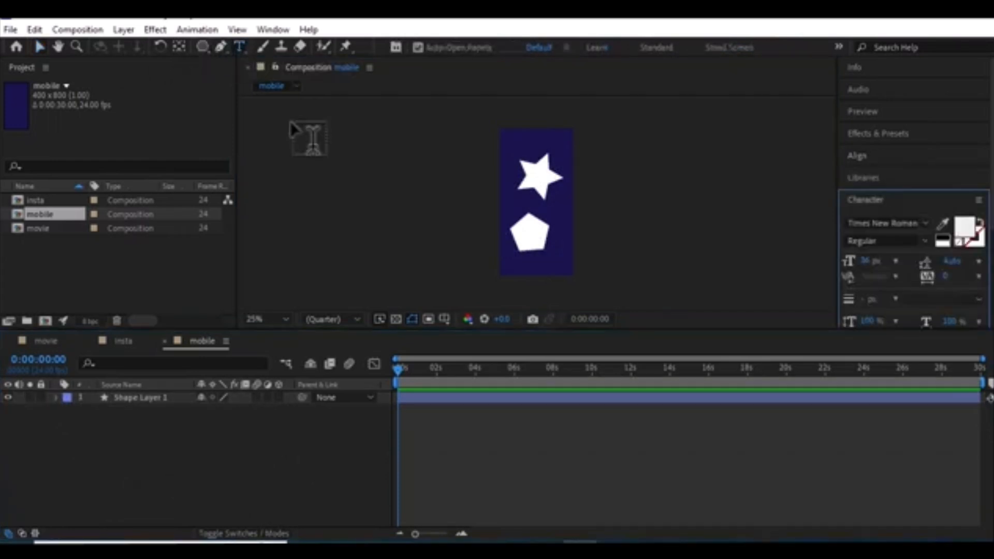
pyautogui.click(518, 218)
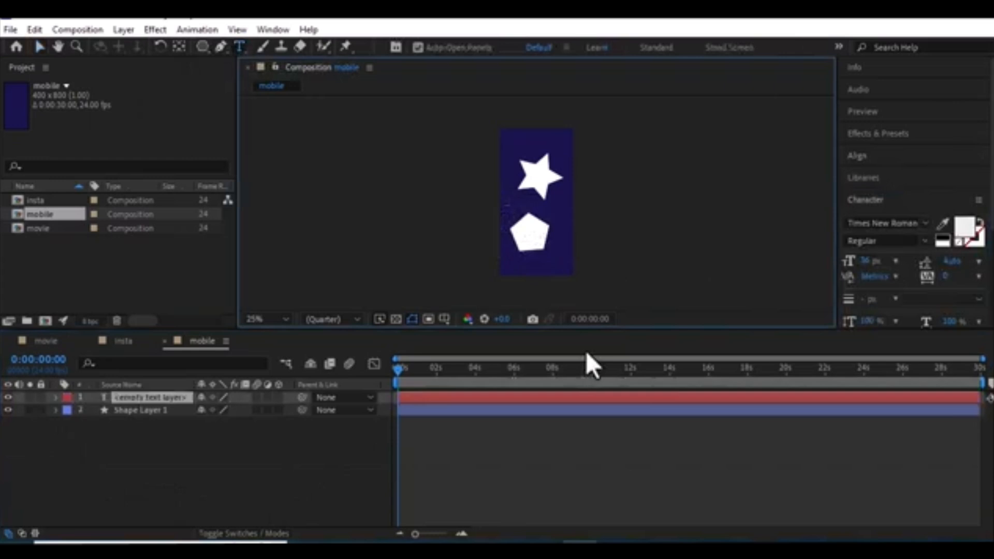
pyautogui.write('sfter effect')
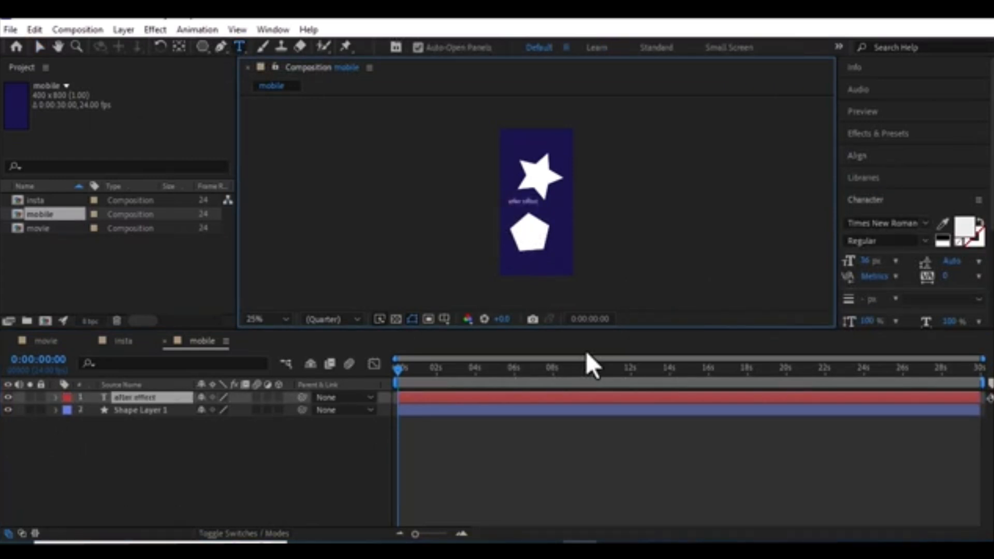
pyautogui.moveTo(535, 201); pyautogui.dragTo(464, 198)
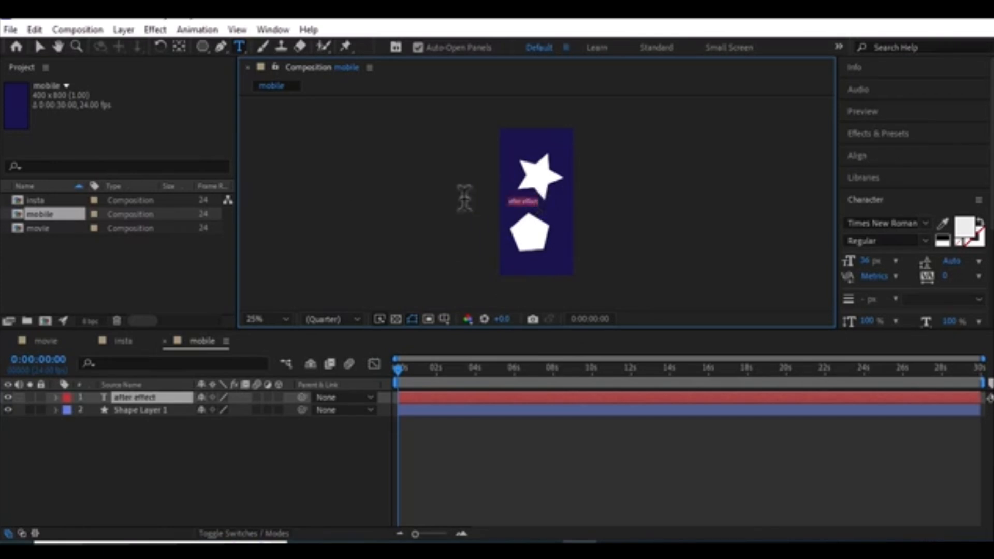
pyautogui.scroll(3, 529, 211)
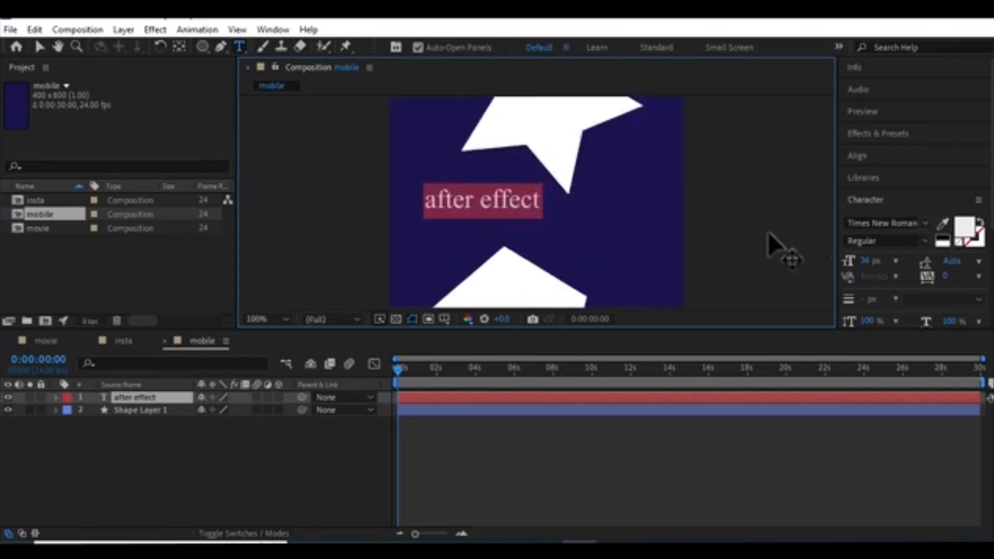
# Try Times New Roman Bold, Tw Cen MT Condensed and Wingdings as fonts for the selected text.
pyautogui.click(895, 223)
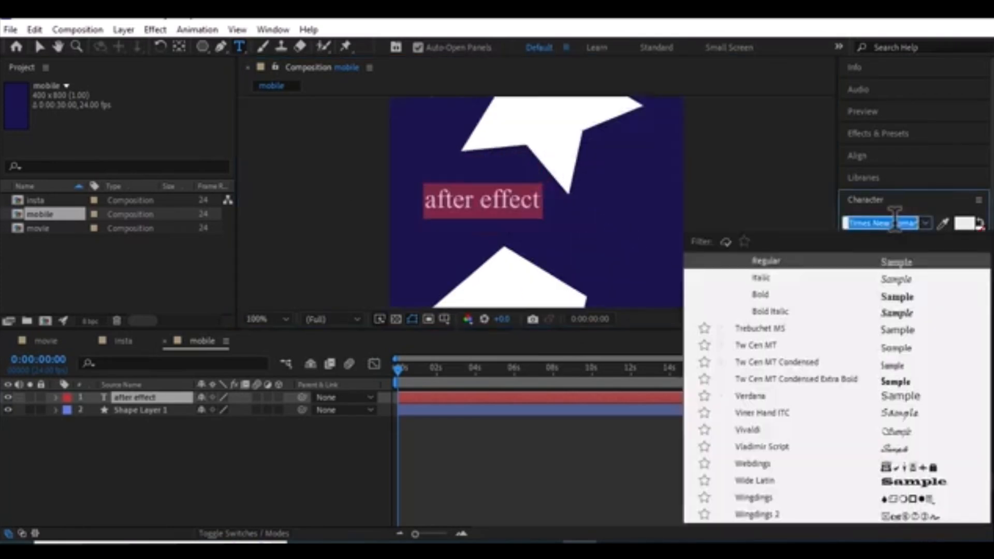
pyautogui.click(782, 293)
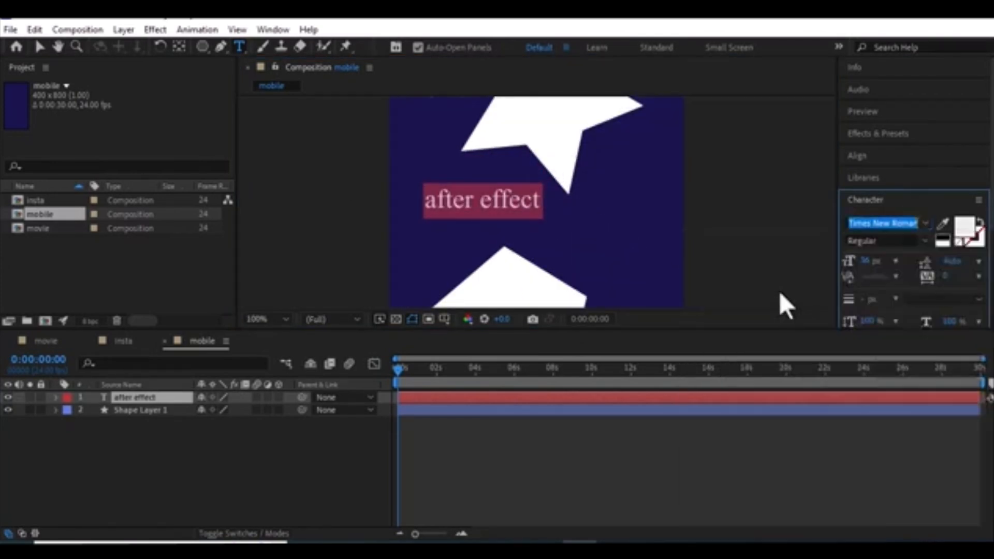
pyautogui.click(909, 223)
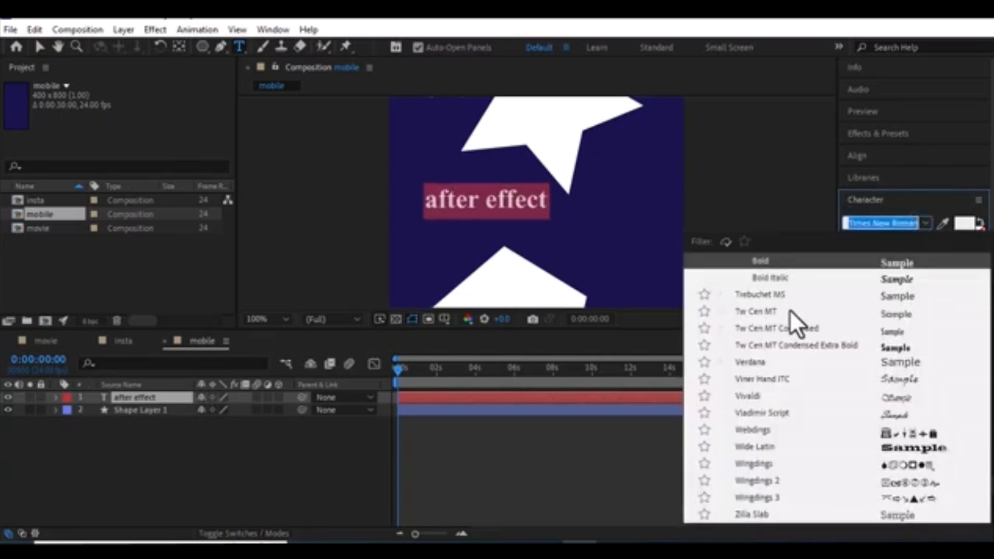
pyautogui.click(765, 327)
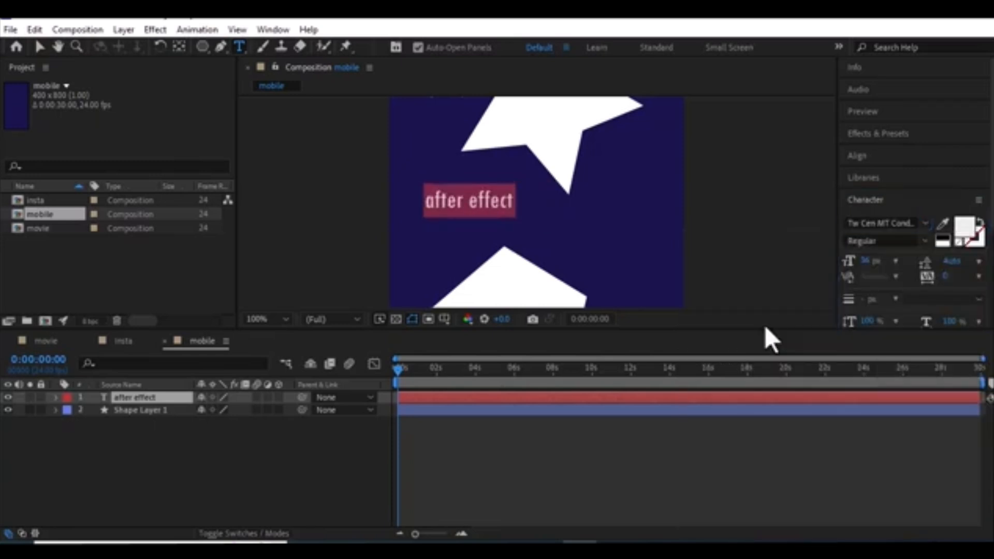
pyautogui.click(890, 222)
pyautogui.click(890, 221)
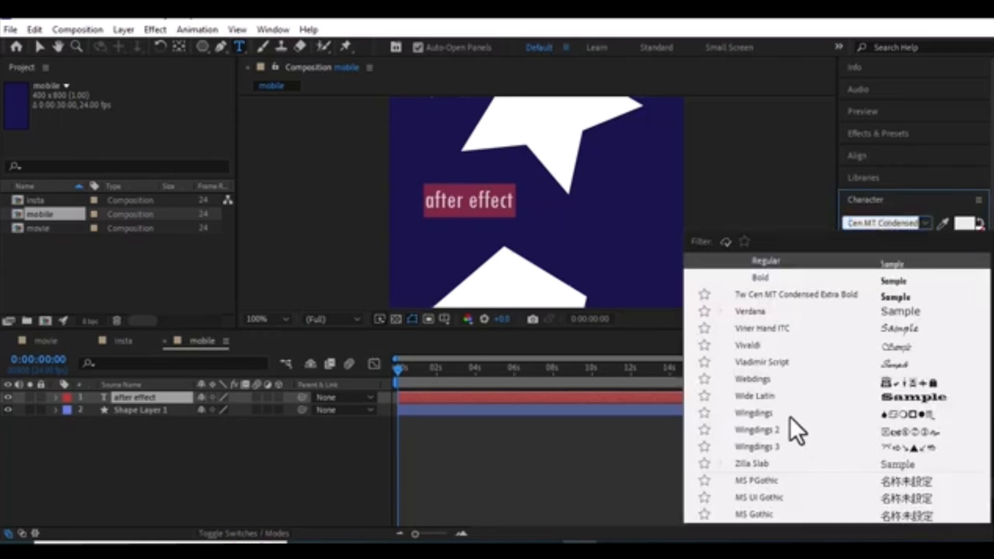
pyautogui.click(772, 414)
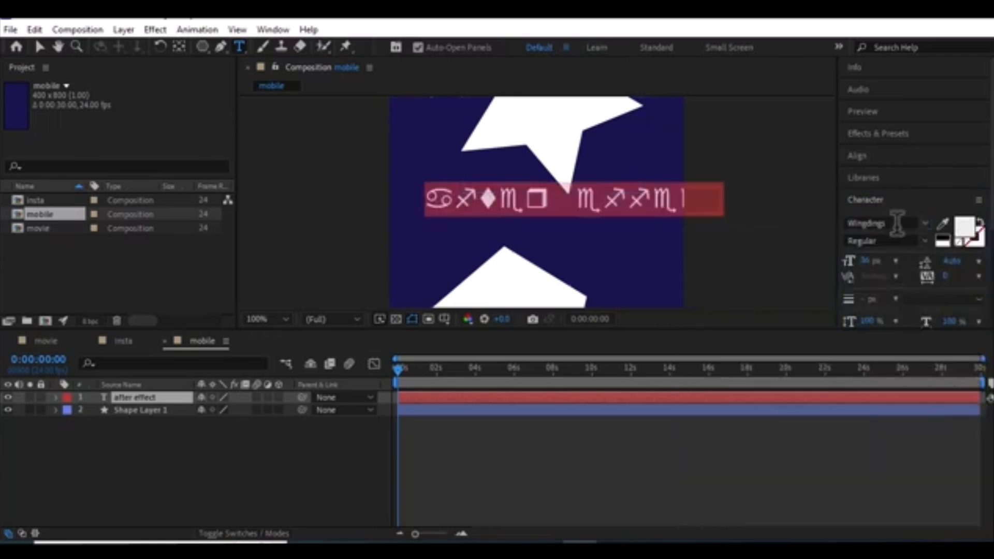
# Browse through further fonts on the selected text and apply Segoe UI Emoji.
pyautogui.click(897, 222)
pyautogui.click(900, 223)
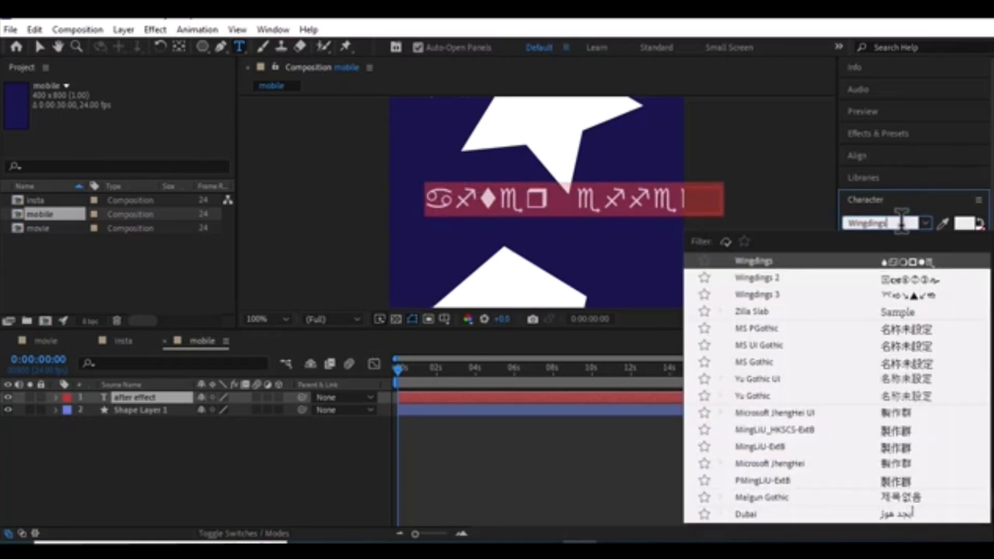
pyautogui.press('Down')
pyautogui.press('Down')
pyautogui.press('Down')
pyautogui.press('Down')
pyautogui.press('Down')
pyautogui.press('Down')
pyautogui.press('Down')
pyautogui.press('Down')
pyautogui.press('Down')
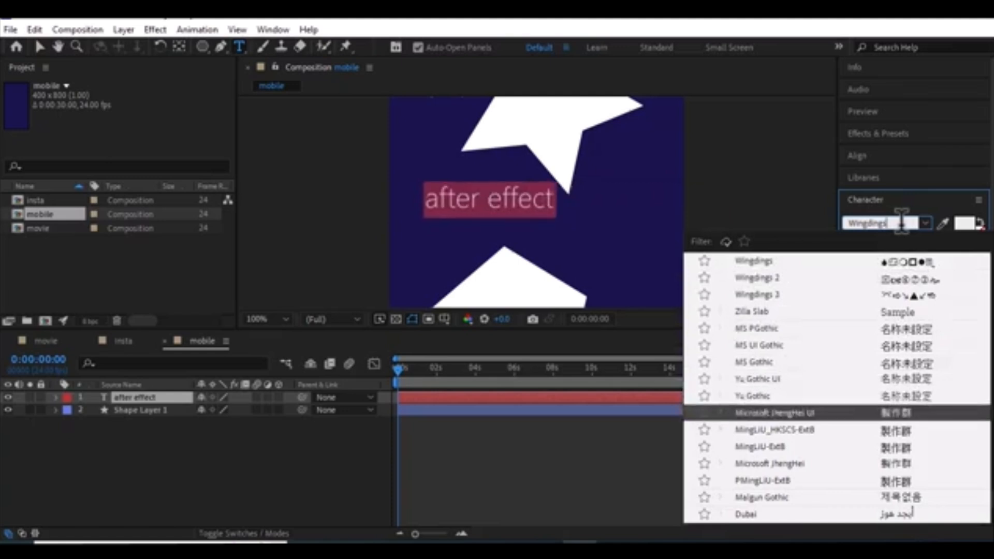
pyautogui.press('Down')
pyautogui.press('Down')
pyautogui.press('Down')
pyautogui.press('Down')
pyautogui.press('Down')
pyautogui.press('Down')
pyautogui.press('Down')
pyautogui.press('Down')
pyautogui.press('Down')
pyautogui.press('Down')
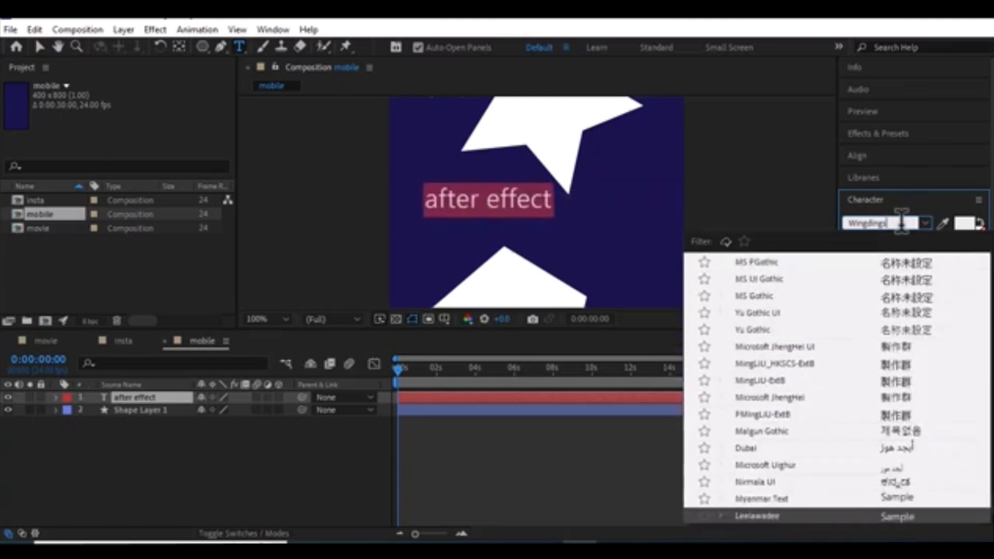
pyautogui.press('Down')
pyautogui.press('Down')
pyautogui.press('Down')
pyautogui.press('Down')
pyautogui.press('Down')
pyautogui.press('Down')
pyautogui.press('Down')
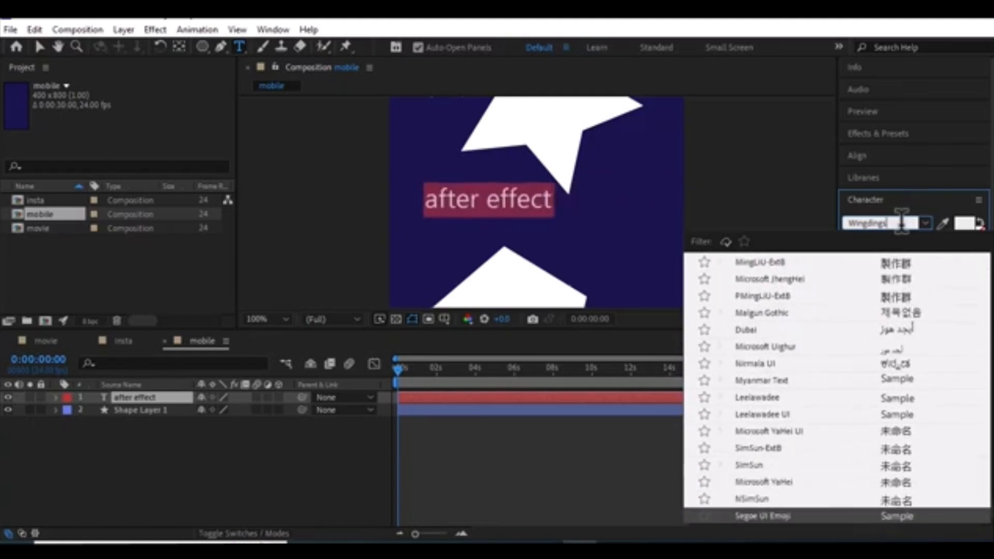
pyautogui.press('Up')
pyautogui.press('Down')
pyautogui.press('Return')
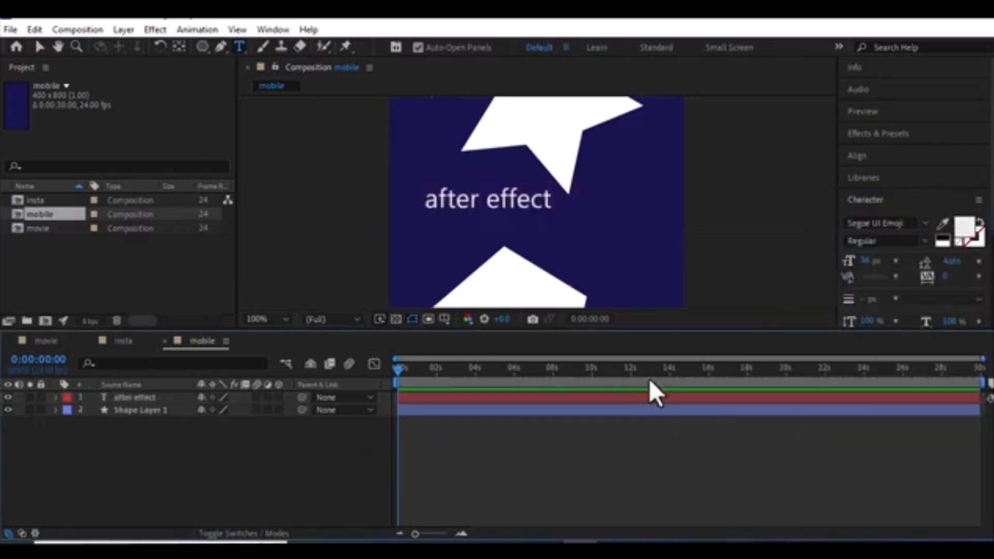
# Try to change the text colour to red without selecting the text layer.
pyautogui.click(966, 226)
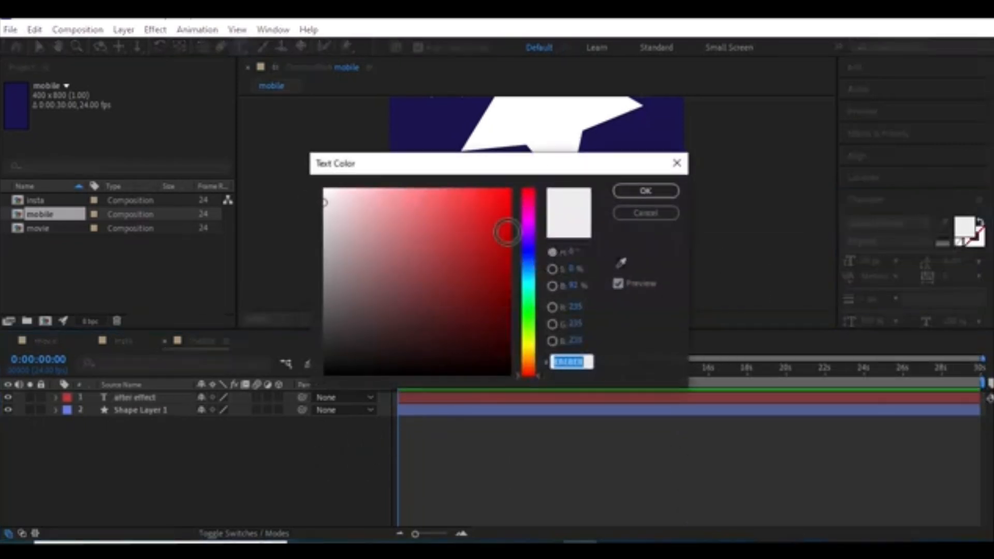
pyautogui.click(493, 214)
pyautogui.click(643, 192)
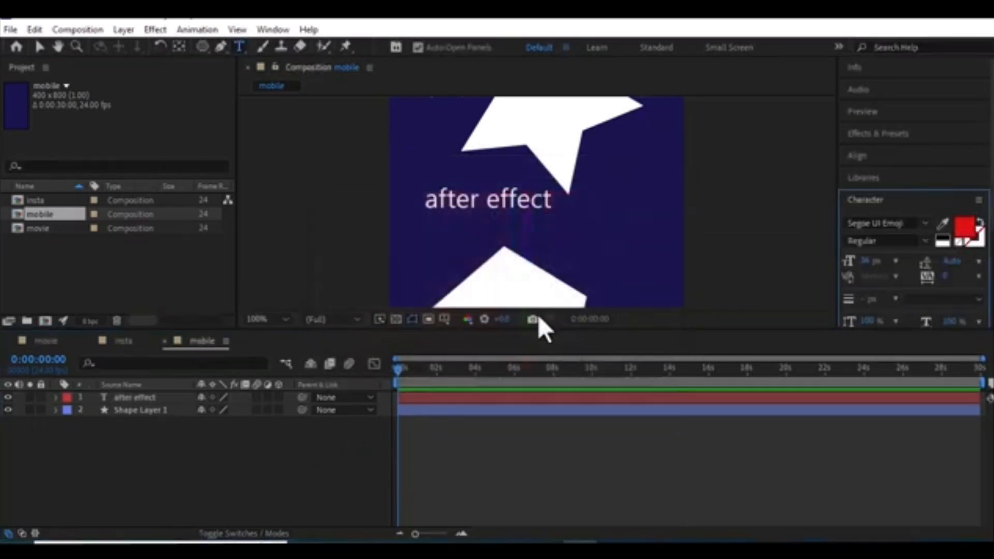
# Select the after effect text layer and set its fill colour to bright red.
pyautogui.click(179, 446)
pyautogui.click(151, 398)
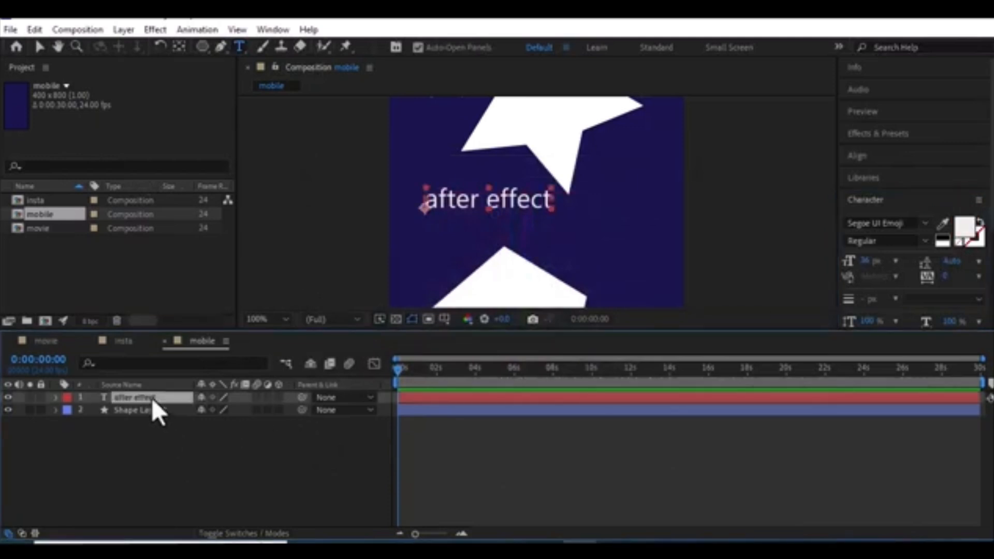
pyautogui.click(962, 232)
pyautogui.click(510, 192)
pyautogui.click(643, 190)
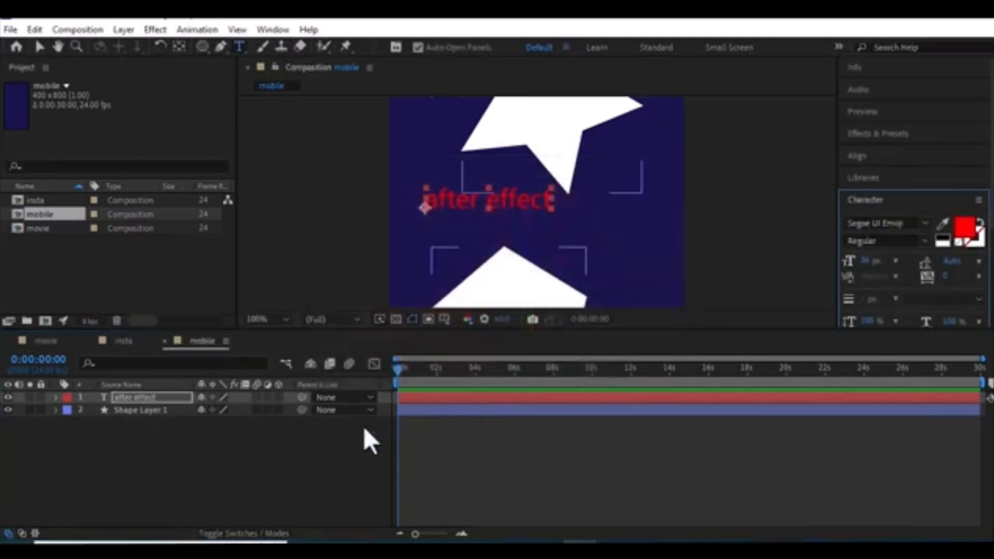
# Set the red text's size to 54 px and place it centrally between the star and the pentagon.
pyautogui.click(40, 47)
pyautogui.moveTo(516, 200); pyautogui.dragTo(565, 217)
pyautogui.scroll(-1, 709, 238)
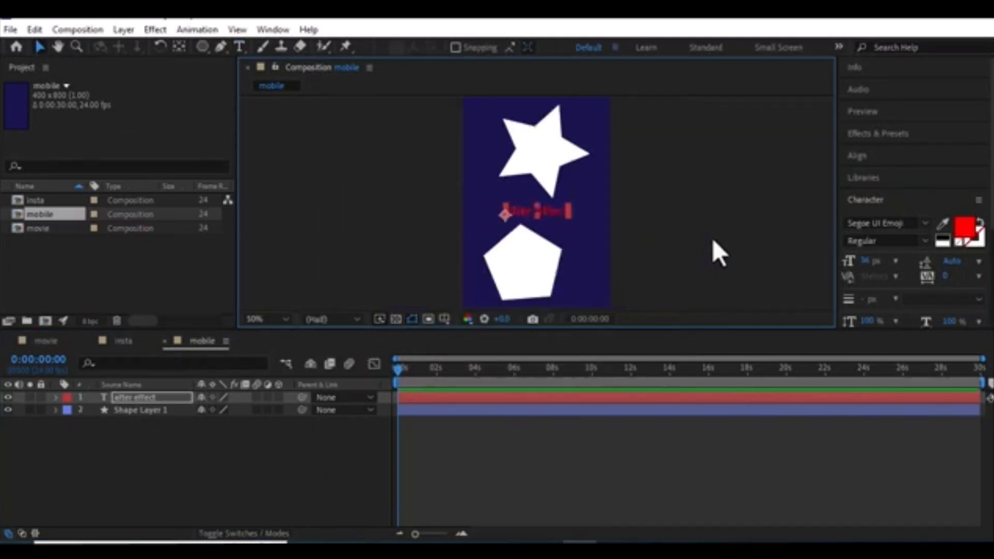
pyautogui.moveTo(871, 263); pyautogui.dragTo(903, 263)
pyautogui.moveTo(573, 215); pyautogui.dragTo(559, 212)
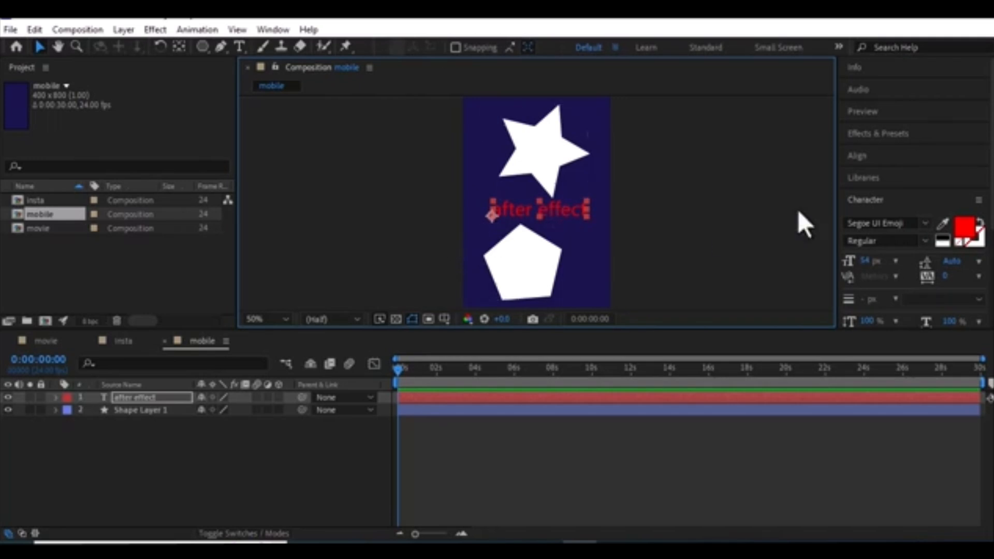
# Switch to the movie composition and show its whole frame in the viewer.
pyautogui.click(38, 379)
pyautogui.click(48, 341)
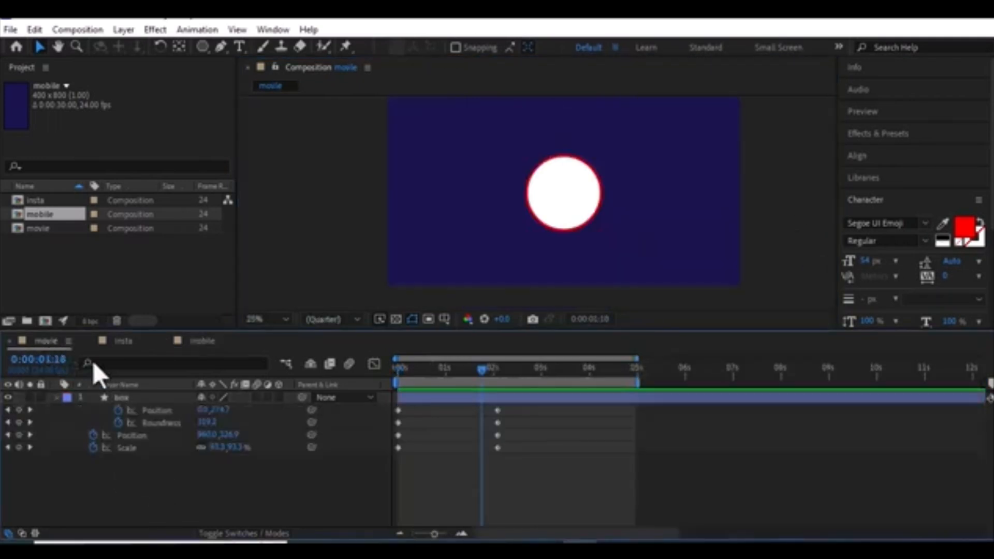
pyautogui.scroll(-1, 712, 178)
pyautogui.scroll(1, 711, 178)
pyautogui.moveTo(685, 191); pyautogui.dragTo(684, 199)
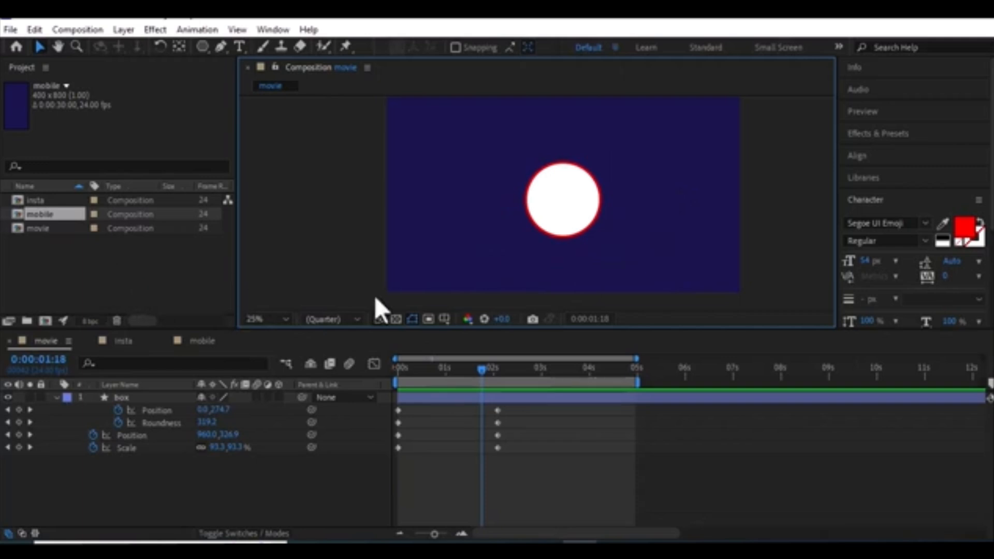
# Switch to the Google Images results for black adam in Chrome and open the portrait poster with lightning from the related images.
pyautogui.moveTo(545, 542)
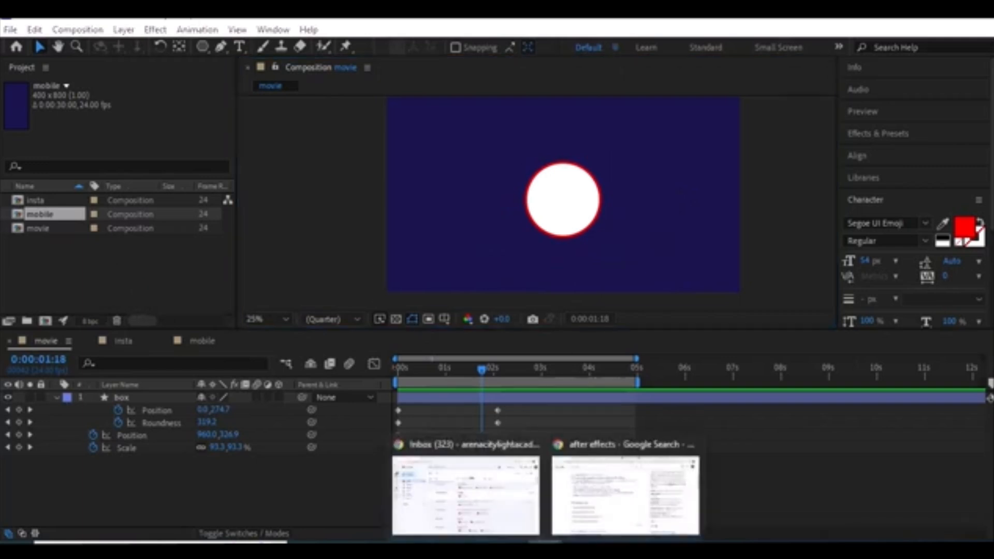
pyautogui.click(626, 496)
pyautogui.click(740, 21)
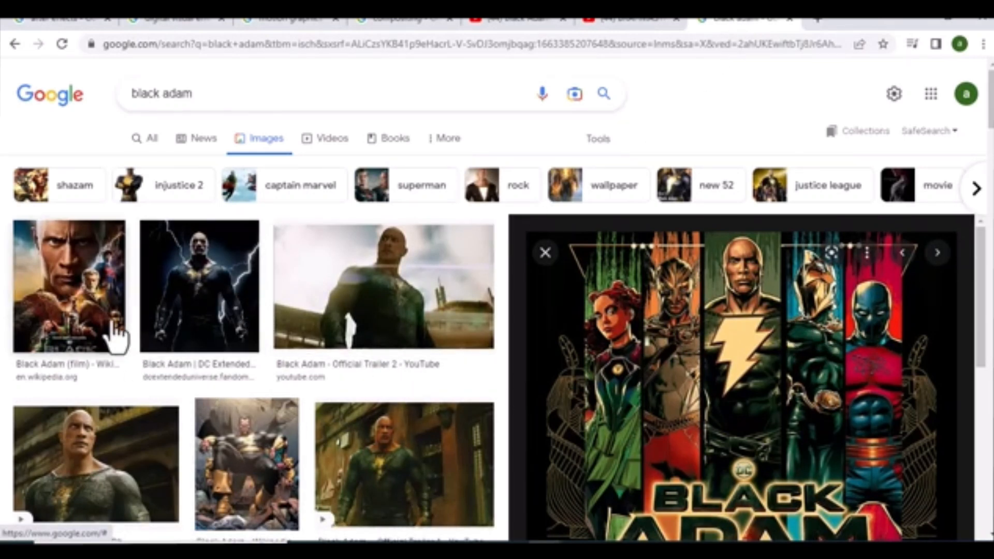
pyautogui.click(87, 303)
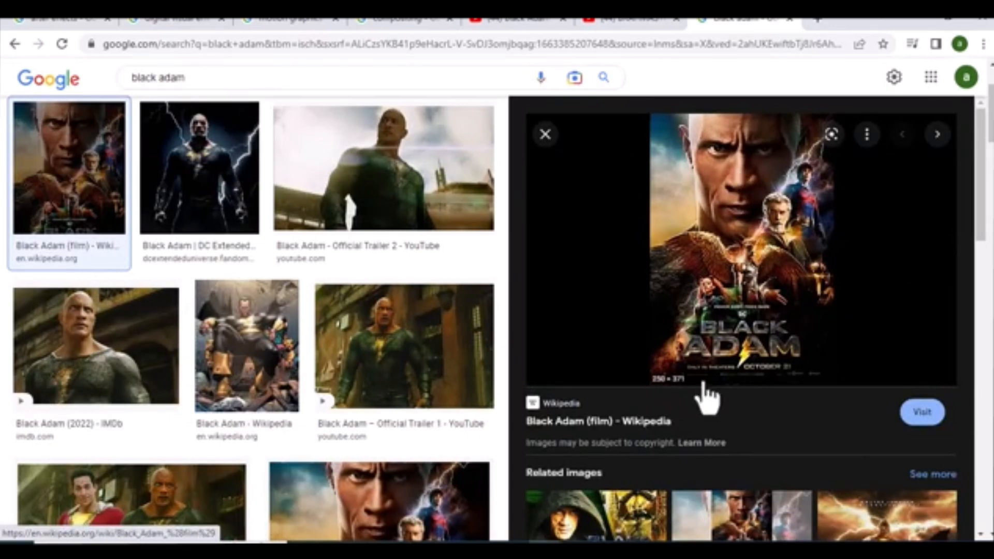
pyautogui.scroll(-4, 699, 399)
pyautogui.click(903, 375)
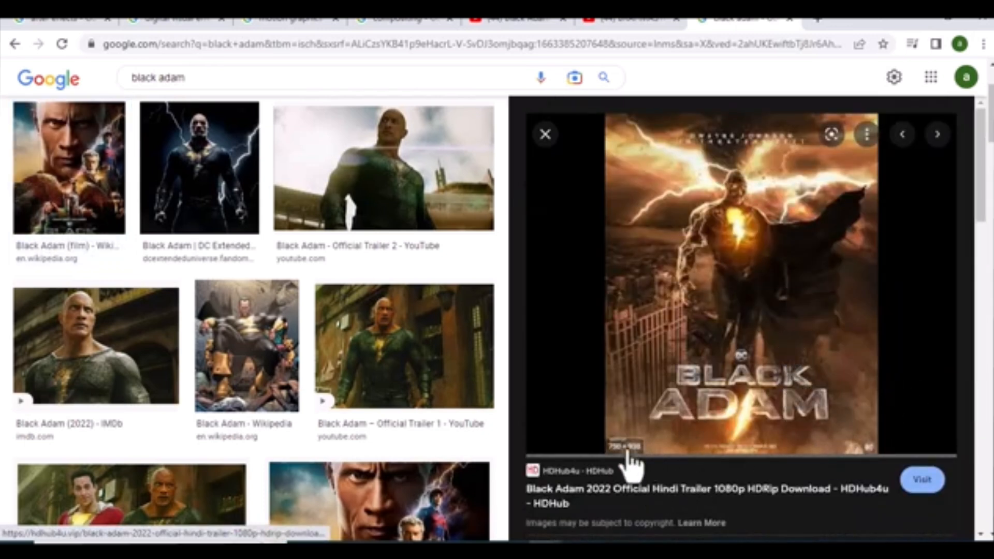
# Save the previewed Black Adam poster to the Desktop under the file name images.
pyautogui.rightClick(728, 172)
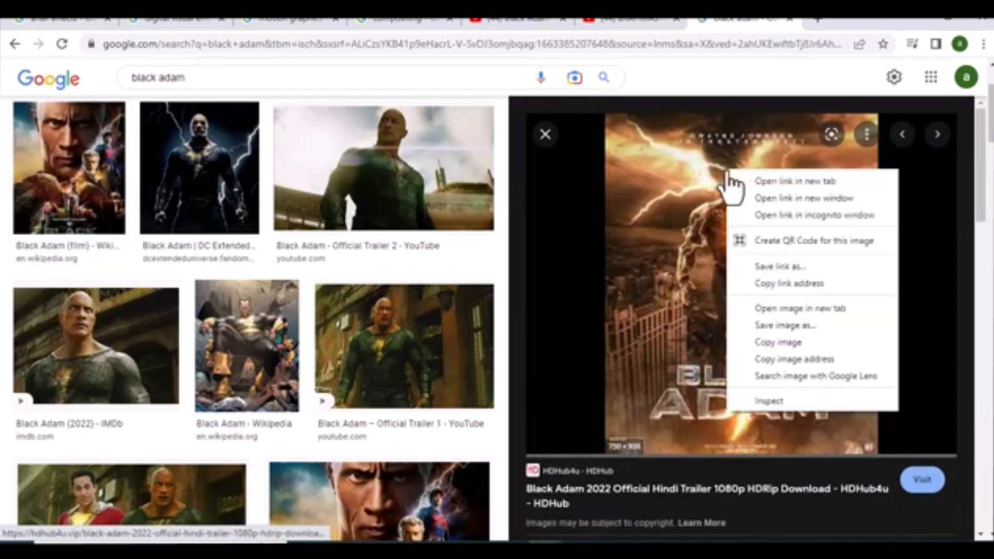
pyautogui.click(793, 328)
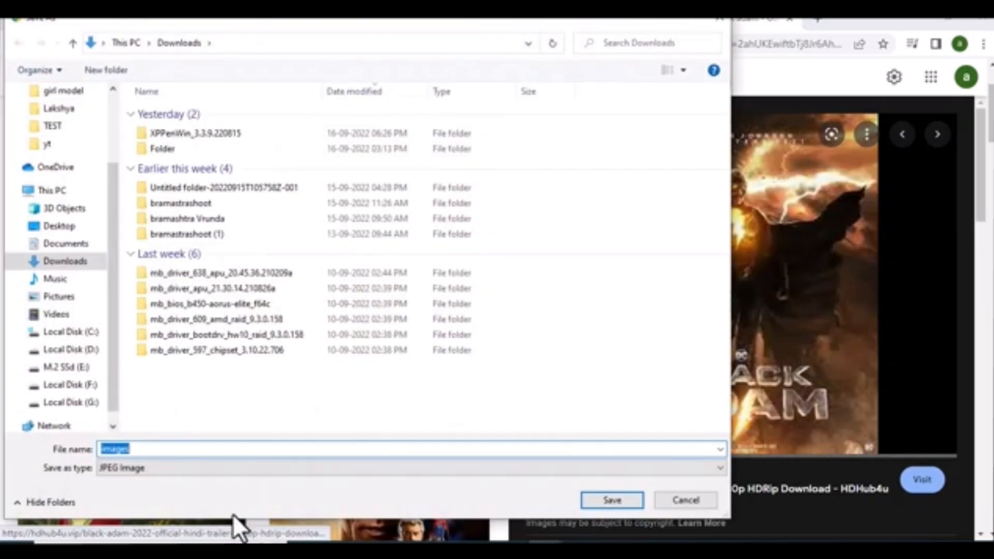
pyautogui.scroll(2, 44, 155)
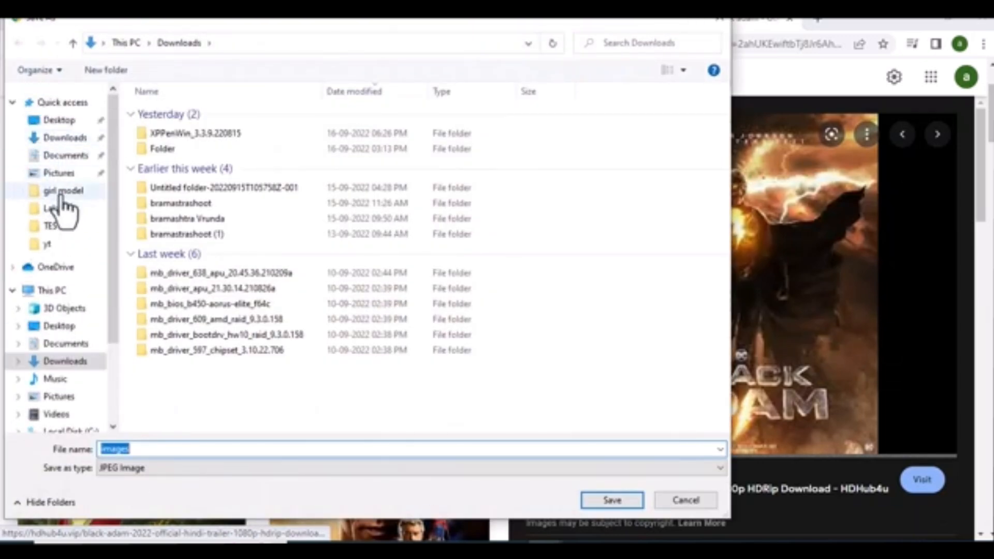
pyautogui.click(59, 120)
pyautogui.click(606, 500)
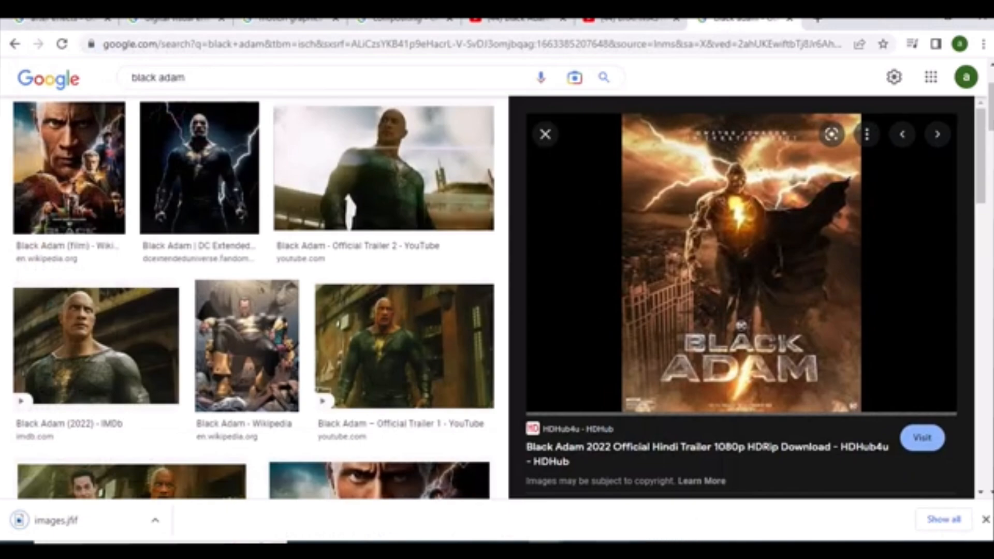
# Switch back to After Effects and import images.jfif from the Desktop into the project.
pyautogui.click(579, 549)
pyautogui.doubleClick(118, 273)
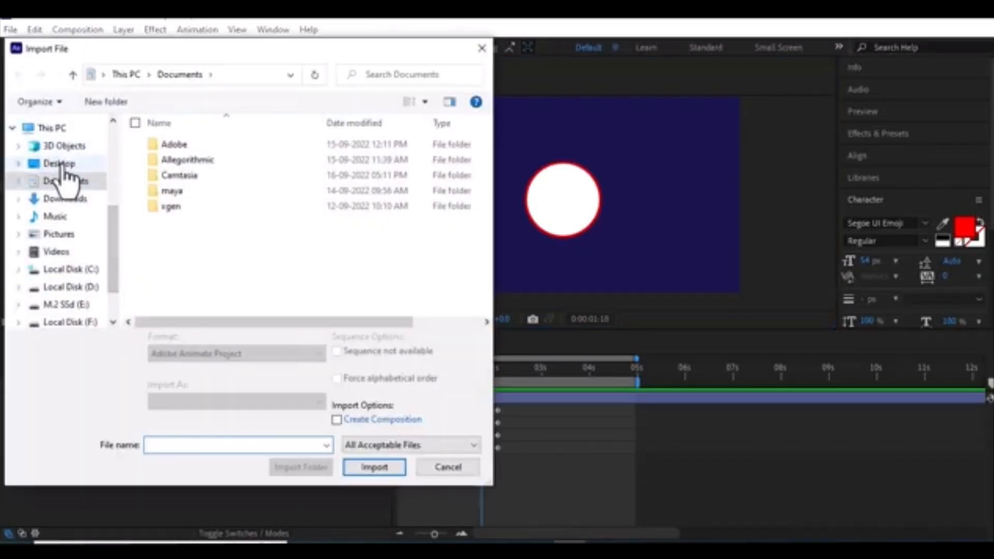
pyautogui.click(59, 163)
pyautogui.doubleClick(271, 186)
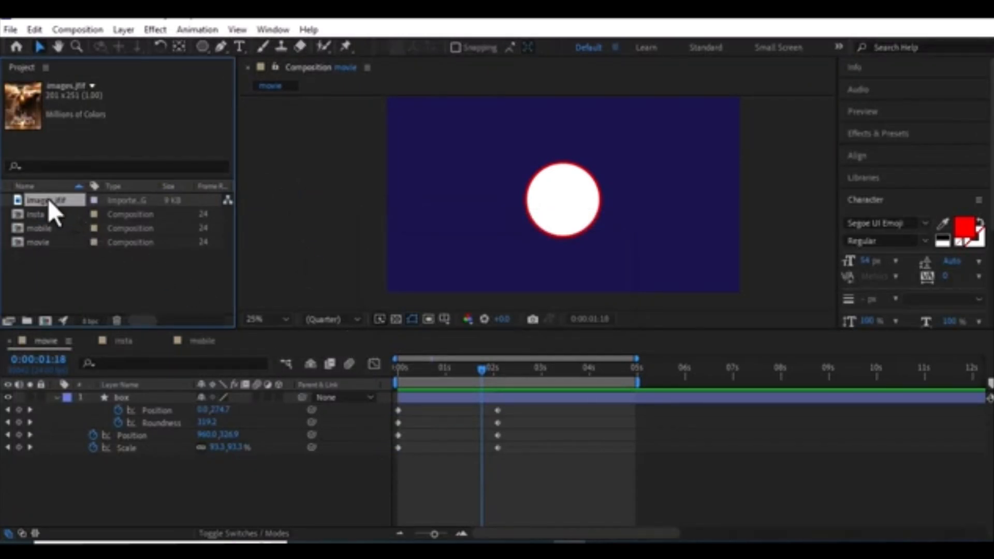
pyautogui.moveTo(49, 201); pyautogui.dragTo(119, 458)
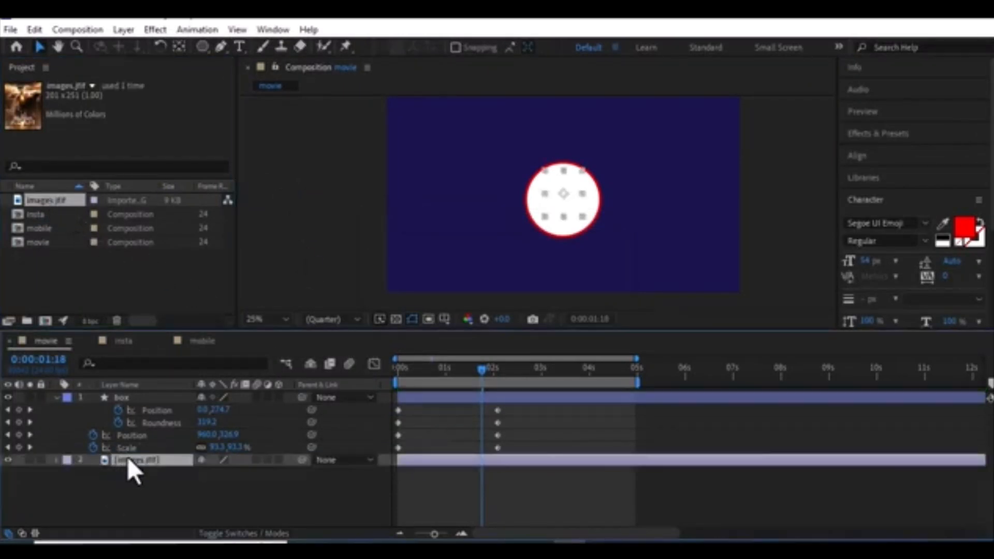
pyautogui.click(152, 506)
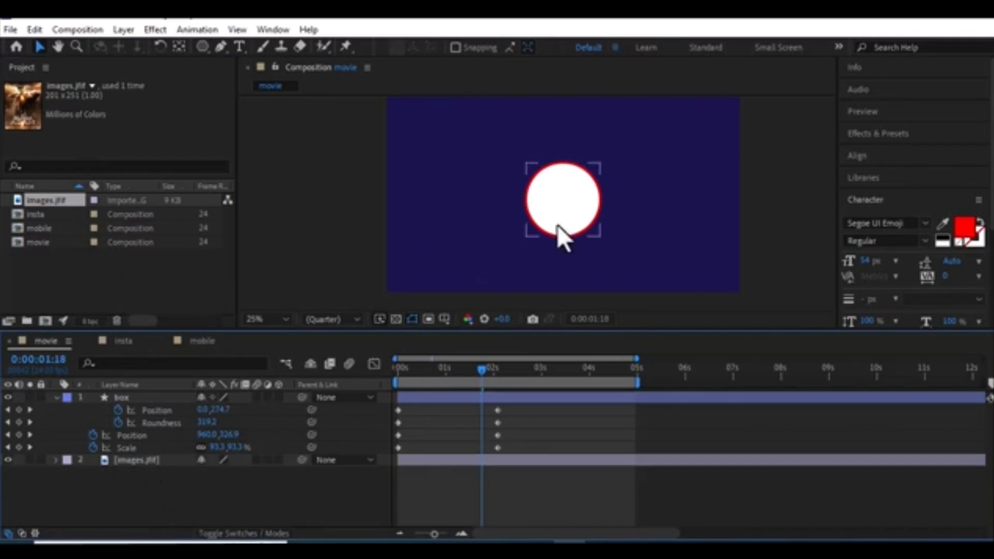
pyautogui.hotkey('ctrl', 'z')
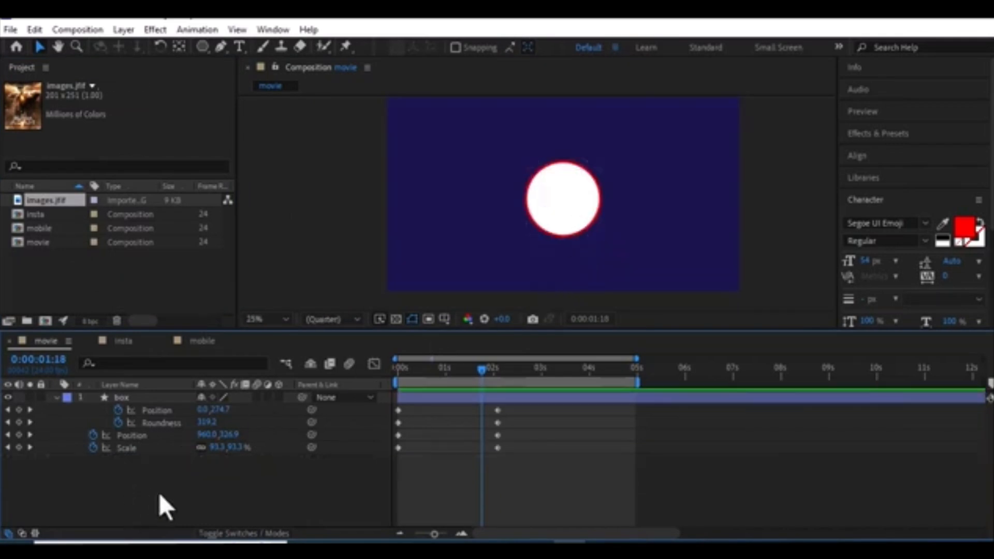
# Collapse the box layer's properties, add images.jfif beneath it in the movie composition, and hide the box layer.
pyautogui.click(56, 398)
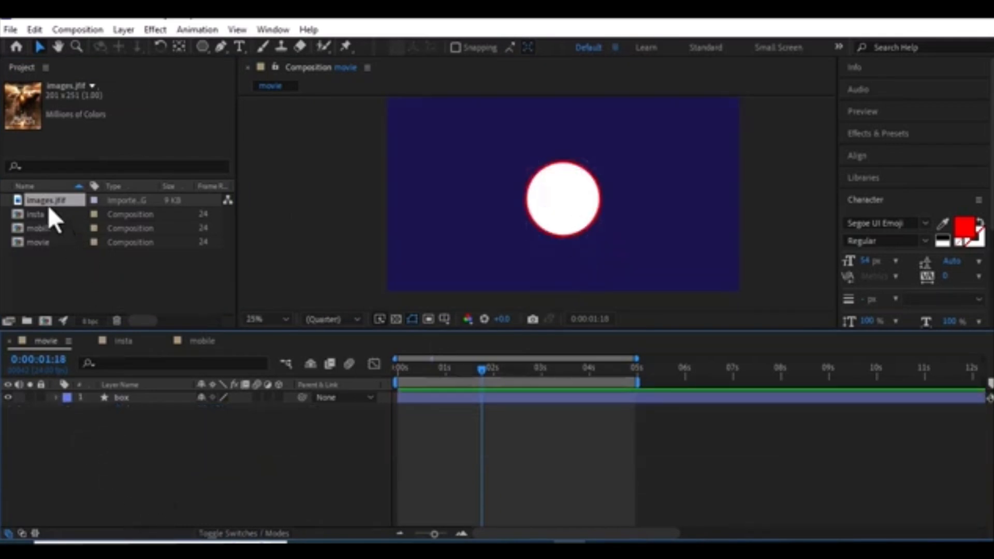
pyautogui.moveTo(47, 205); pyautogui.dragTo(167, 467)
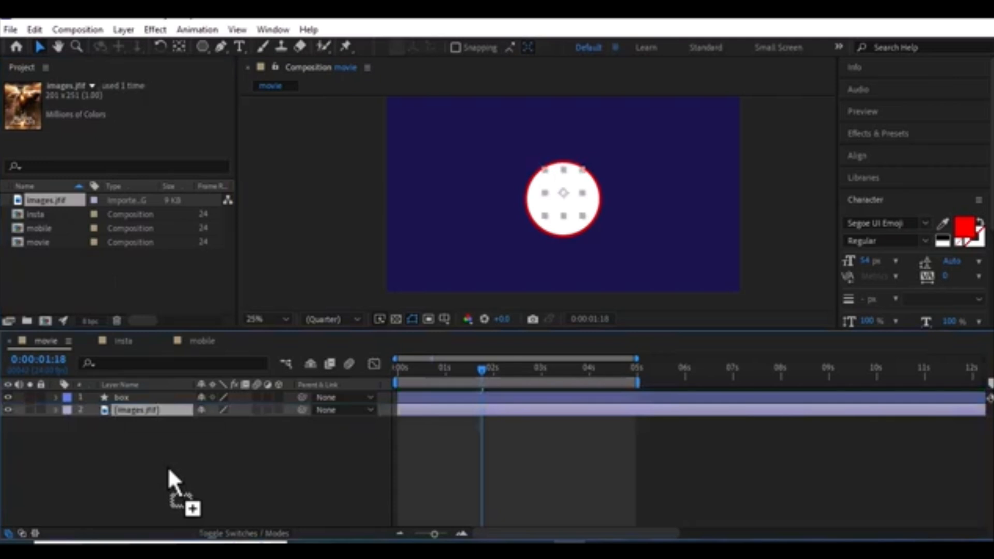
pyautogui.click(8, 397)
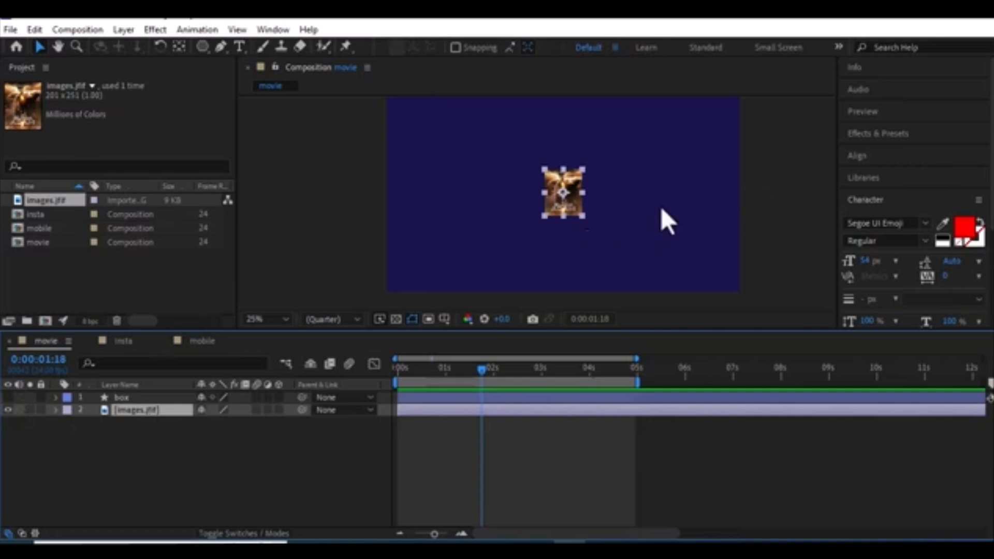
# Scale the images.jfif layer up to 499% in the movie composition.
pyautogui.press('s')
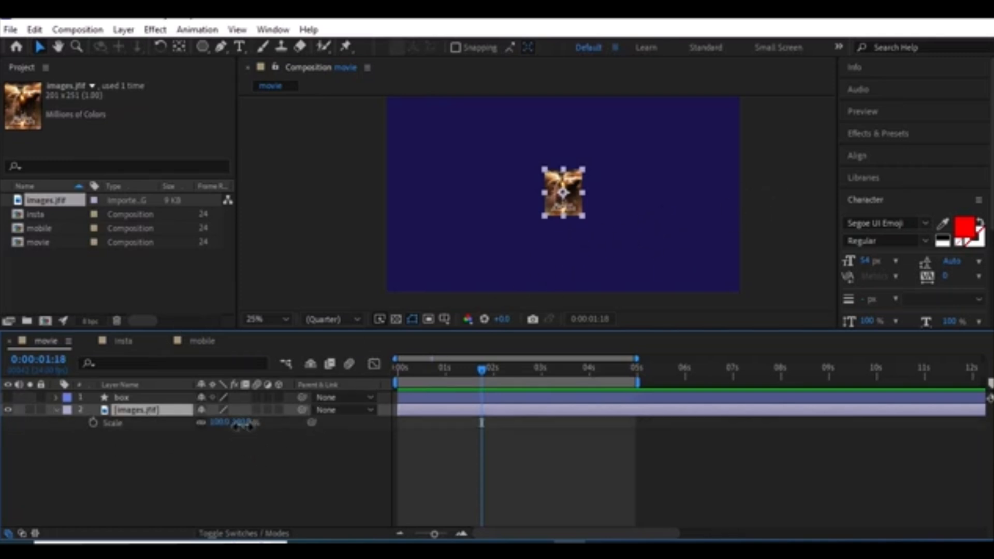
pyautogui.moveTo(244, 421); pyautogui.dragTo(481, 400)
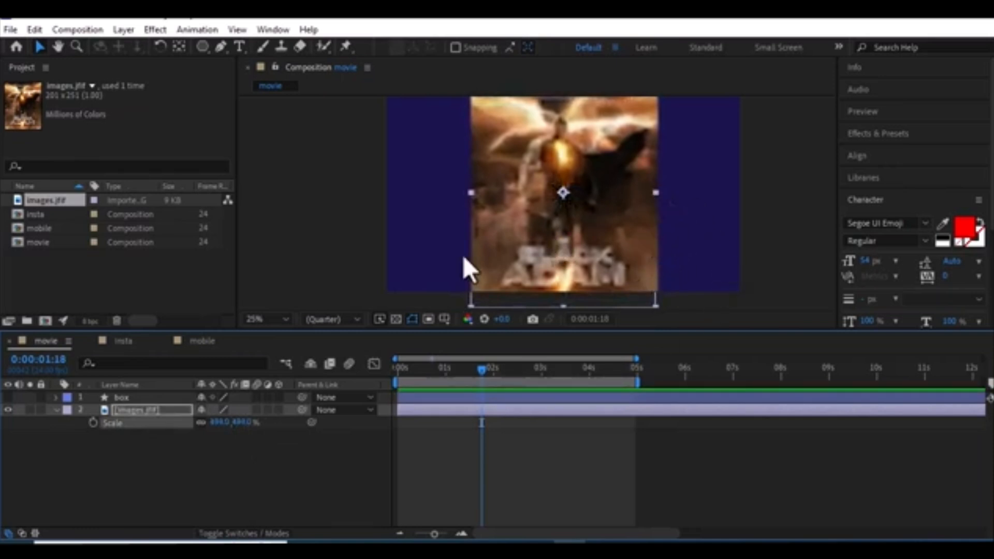
pyautogui.click(184, 290)
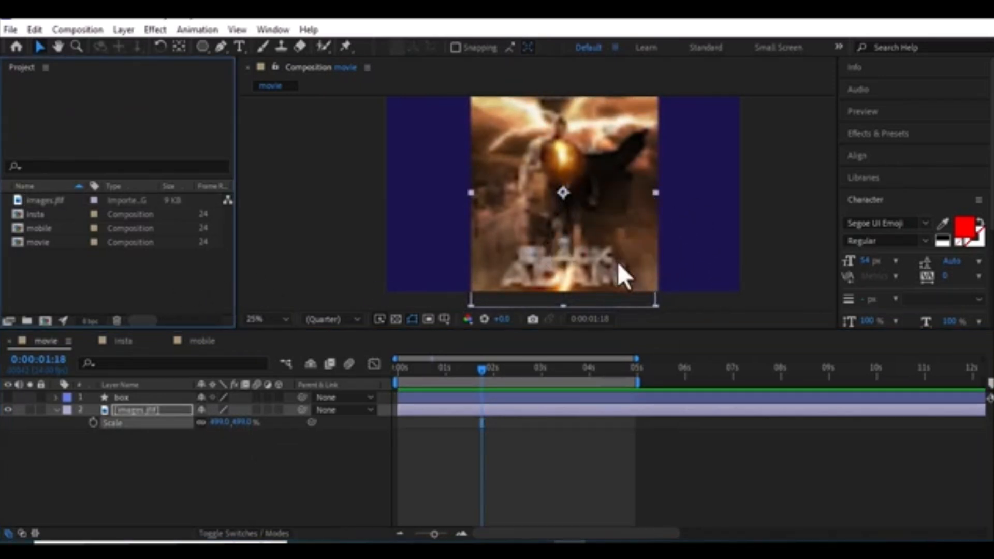
pyautogui.scroll(-1, 614, 250)
pyautogui.scroll(1, 615, 250)
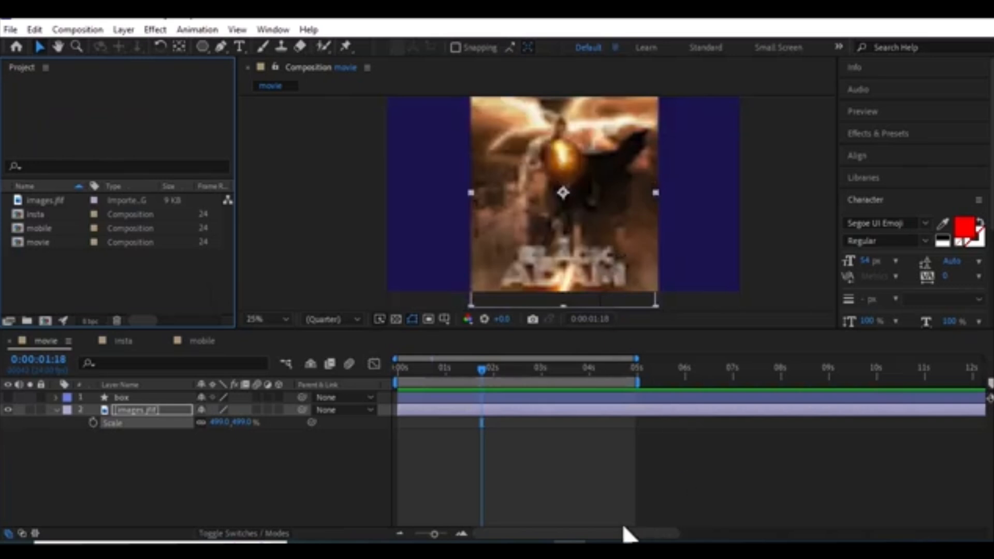
# Switch to the black adam image results in Chrome and open the Reddit movie poster with the gold title from the related images.
pyautogui.moveTo(536, 549)
pyautogui.click(622, 507)
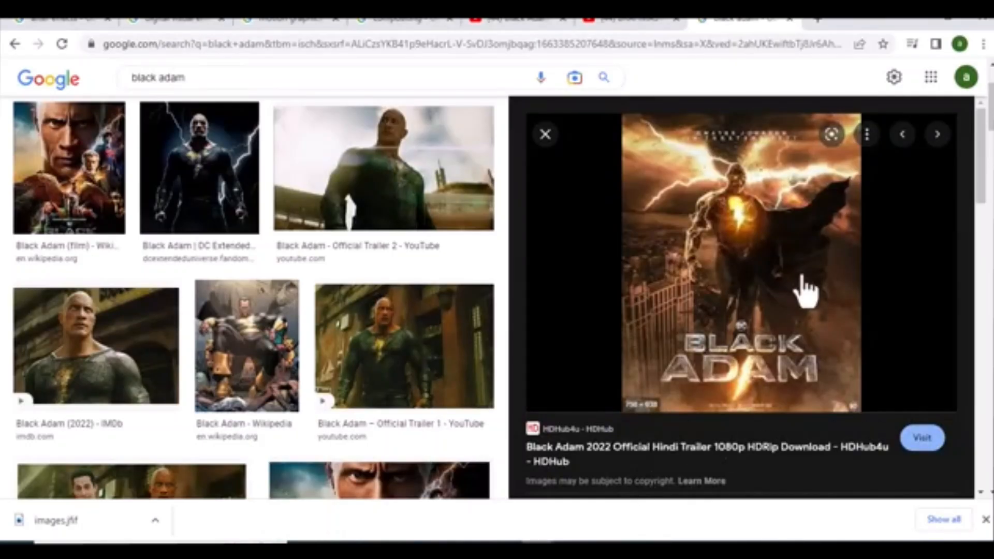
pyautogui.scroll(-5, 759, 290)
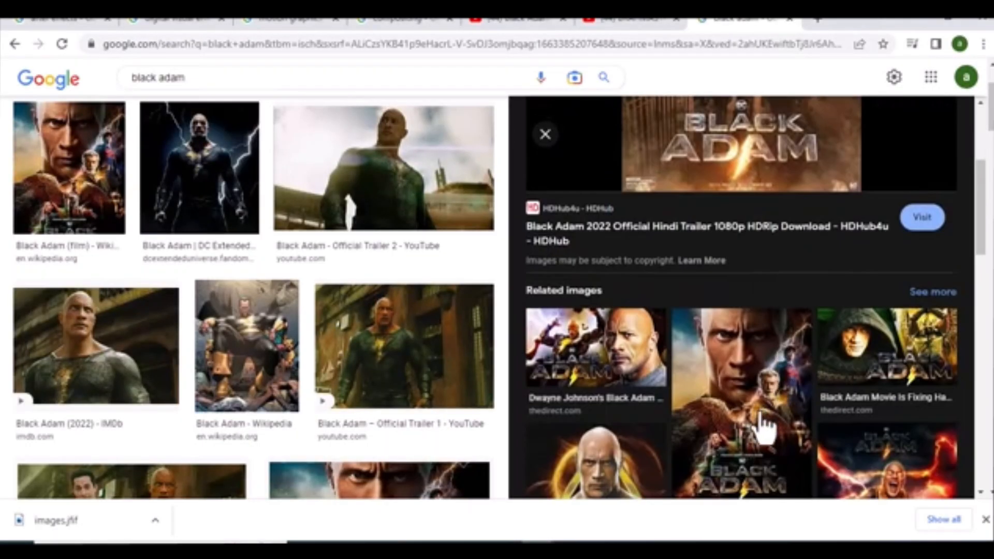
pyautogui.click(766, 423)
pyautogui.scroll(-5, 875, 362)
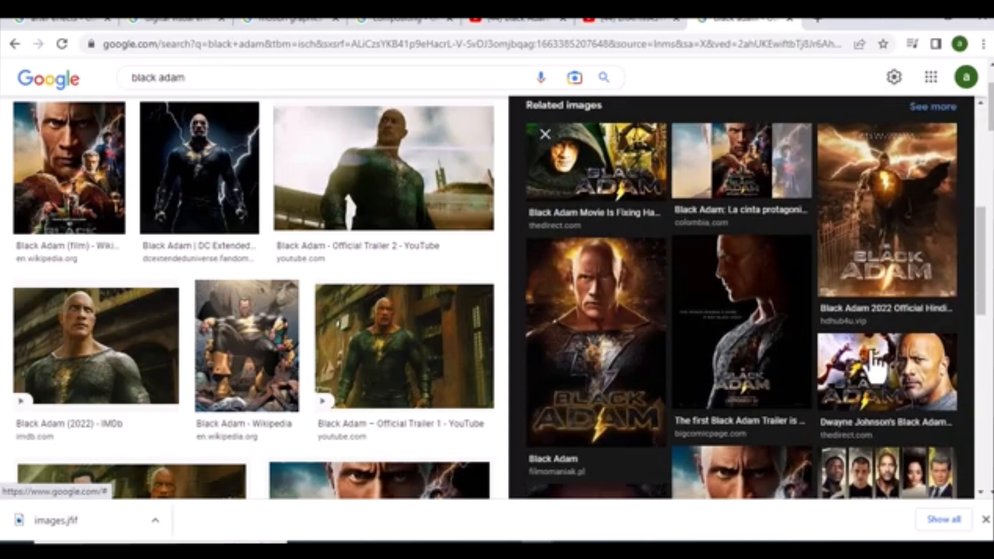
pyautogui.click(909, 319)
pyautogui.scroll(-5, 866, 389)
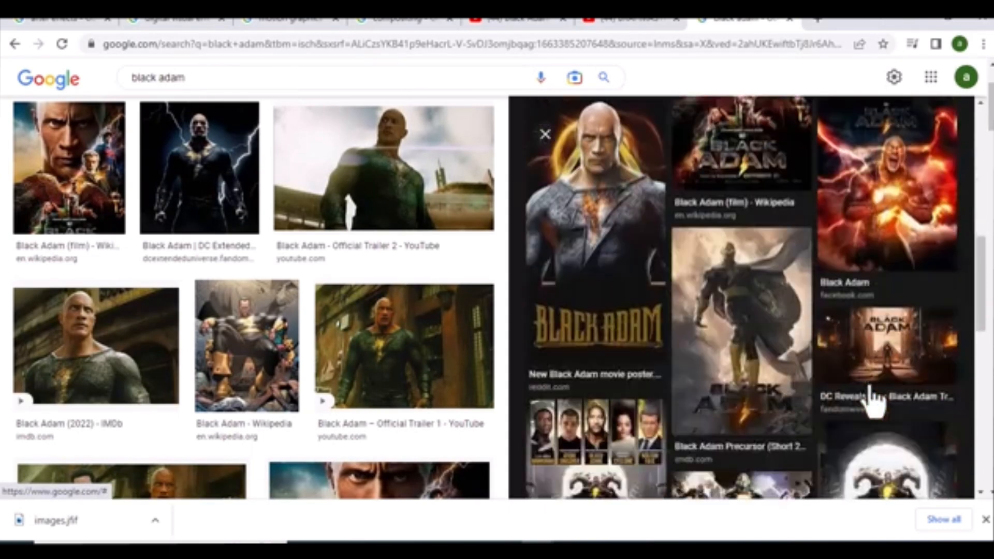
pyautogui.click(632, 266)
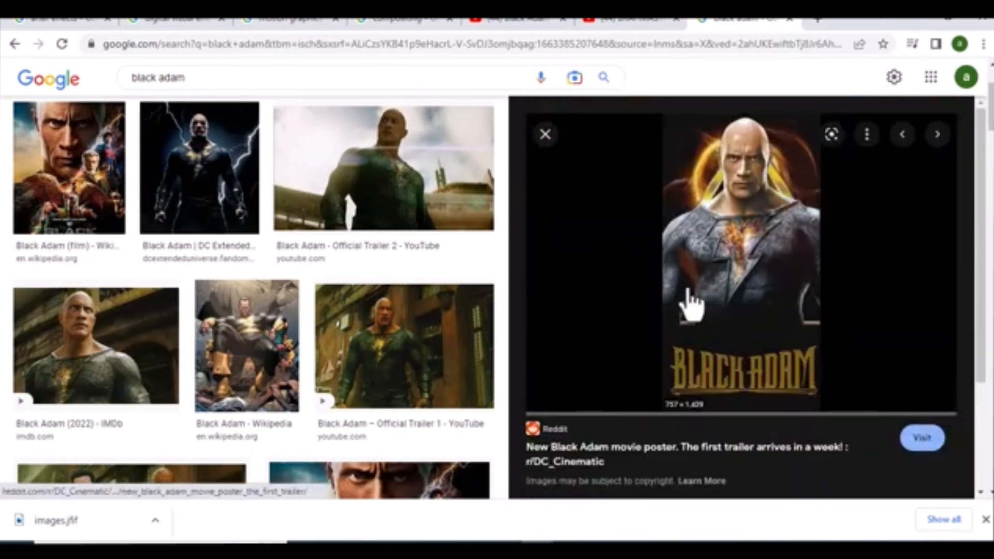
# Open the Reddit post behind the previewed Black Adam poster and bring its full image into view.
pyautogui.click(726, 215)
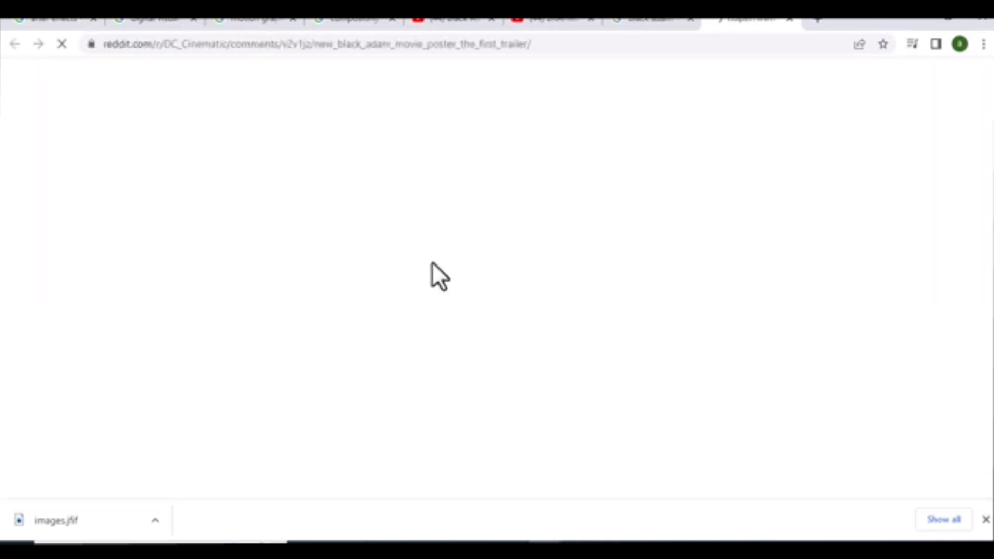
pyautogui.scroll(-4, 513, 362)
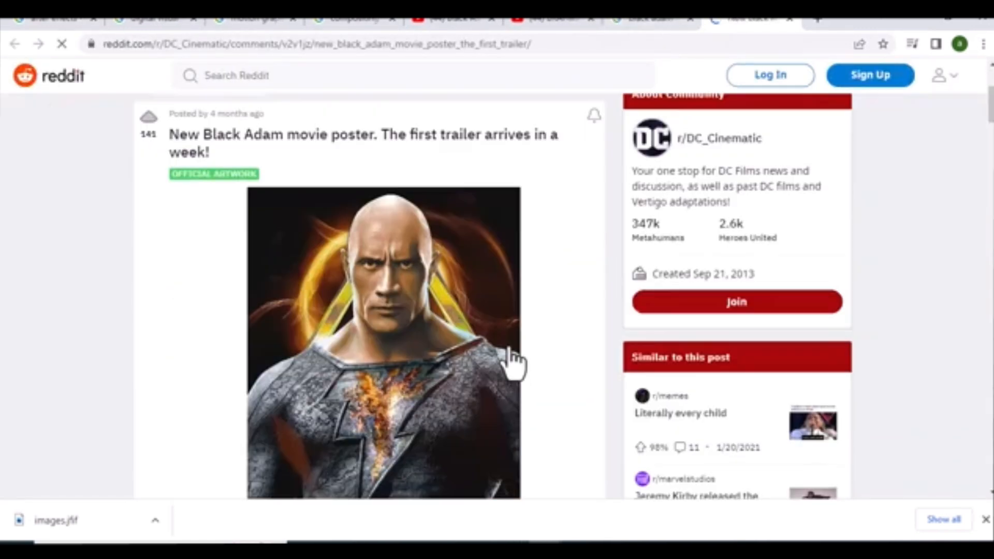
pyautogui.scroll(-3, 513, 363)
# Save the poster from the Reddit post to the Desktop as x1zrc1tmi3391 in WEBP format.
pyautogui.rightClick(420, 332)
pyautogui.click(463, 405)
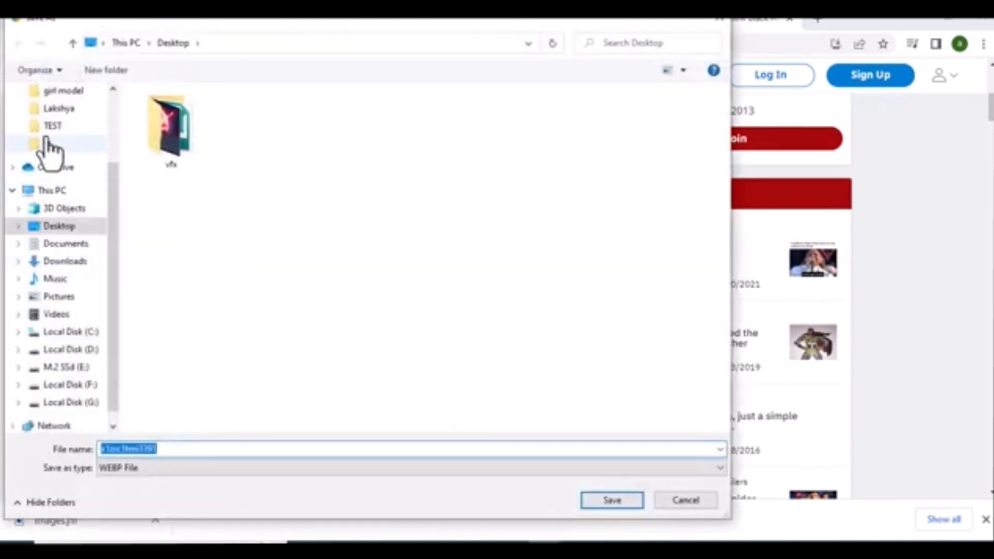
pyautogui.scroll(1, 52, 145)
pyautogui.click(60, 94)
pyautogui.scroll(1, 63, 135)
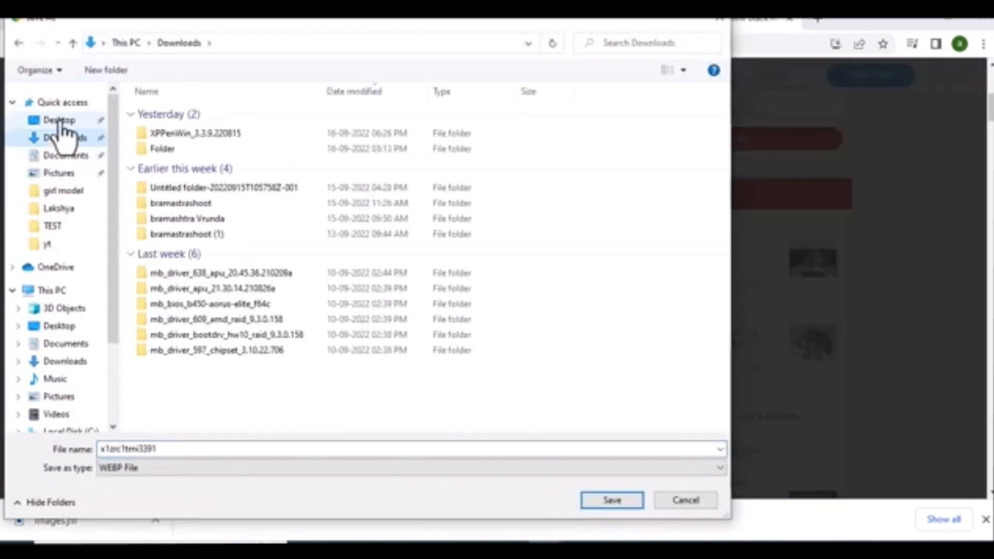
pyautogui.click(59, 121)
pyautogui.click(605, 500)
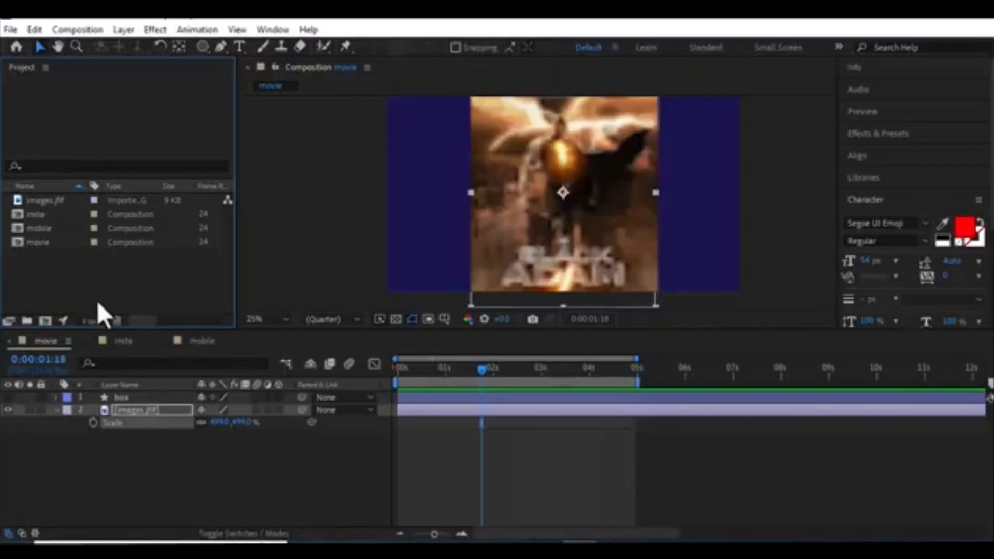
# Switch back to After Effects and import x1zrc1tmi3391.webp from the Desktop into the project.
pyautogui.doubleClick(88, 278)
pyautogui.click(348, 161)
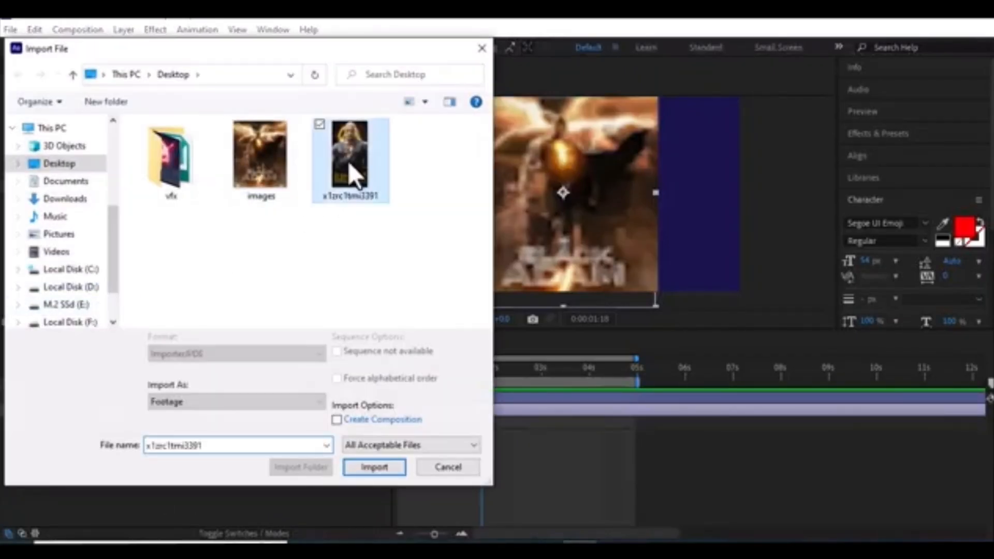
pyautogui.doubleClick(348, 160)
# Add x1zrc1tmi3391.webp beneath the other layers of the movie composition and hide the images.jfif layer.
pyautogui.moveTo(45, 259); pyautogui.dragTo(89, 434)
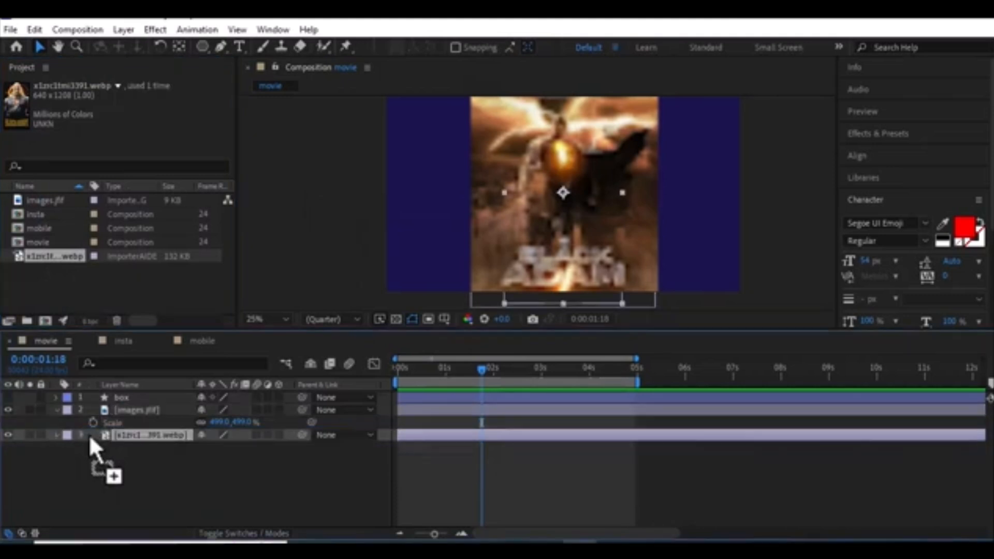
pyautogui.click(8, 409)
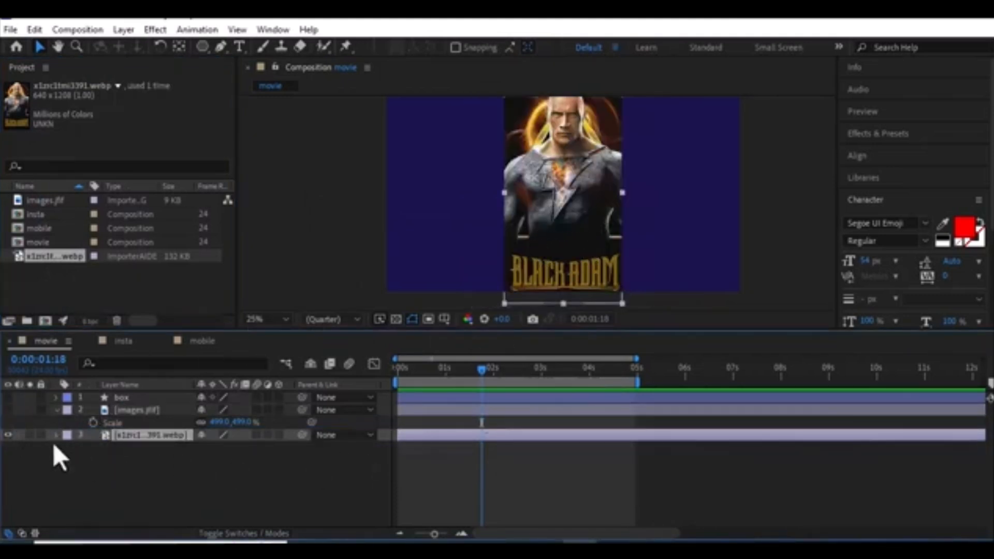
# Make the box layer visible over the poster and move the current time to 0:00:00:00.
pyautogui.click(7, 396)
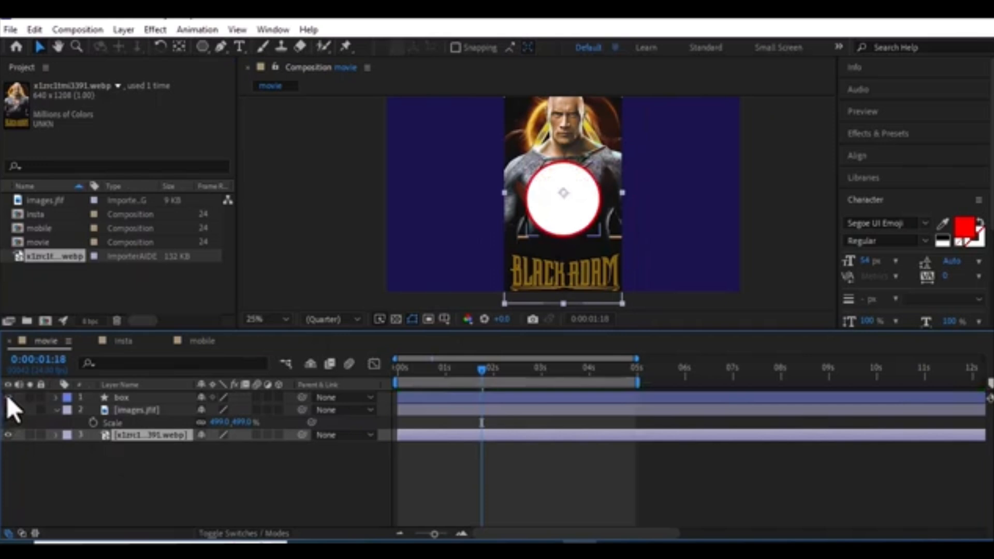
pyautogui.click(8, 396)
pyautogui.click(8, 396)
pyautogui.moveTo(487, 372); pyautogui.dragTo(380, 375)
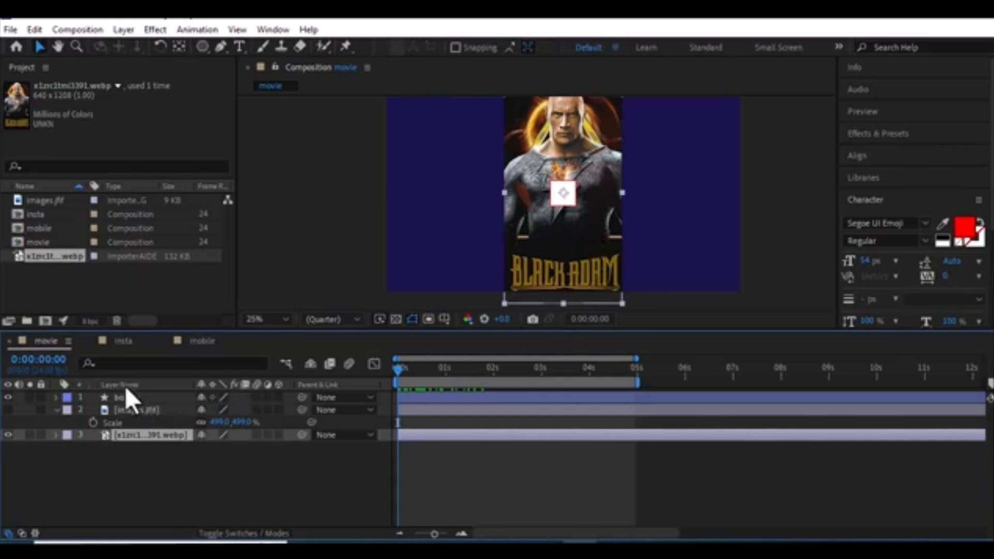
# Switch to the mobile composition and add x1zrc1tmi3391.webp beneath its text and shape layers.
pyautogui.click(119, 340)
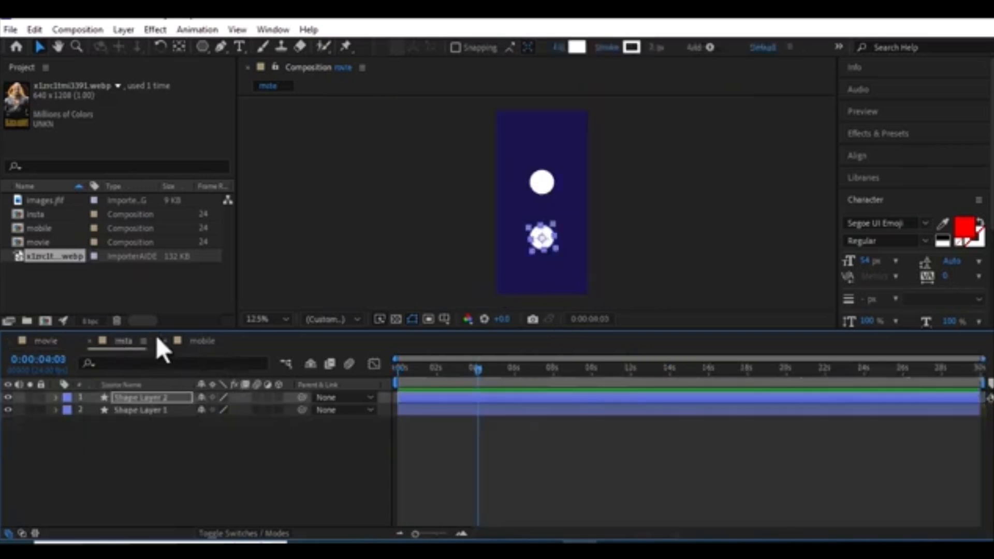
pyautogui.click(195, 342)
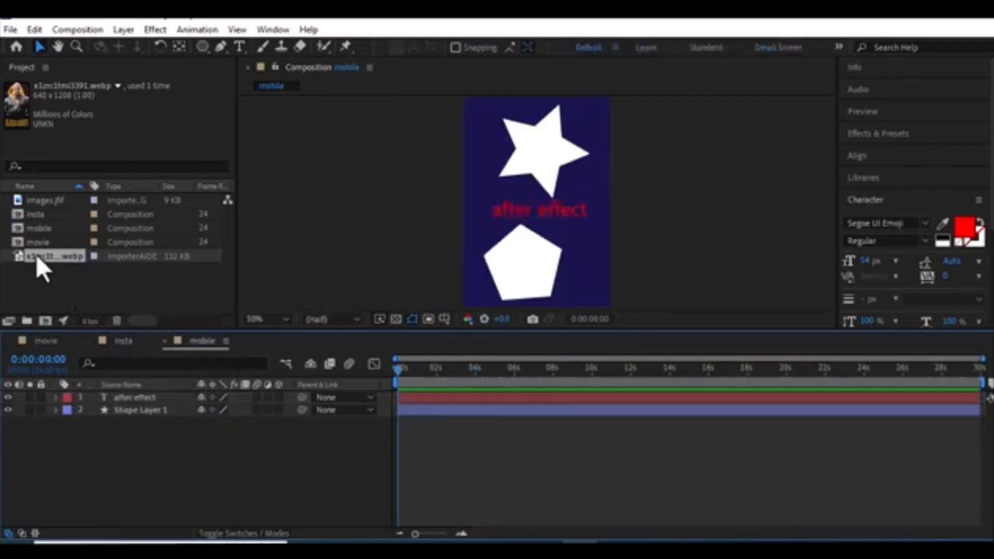
pyautogui.moveTo(36, 255); pyautogui.dragTo(141, 433)
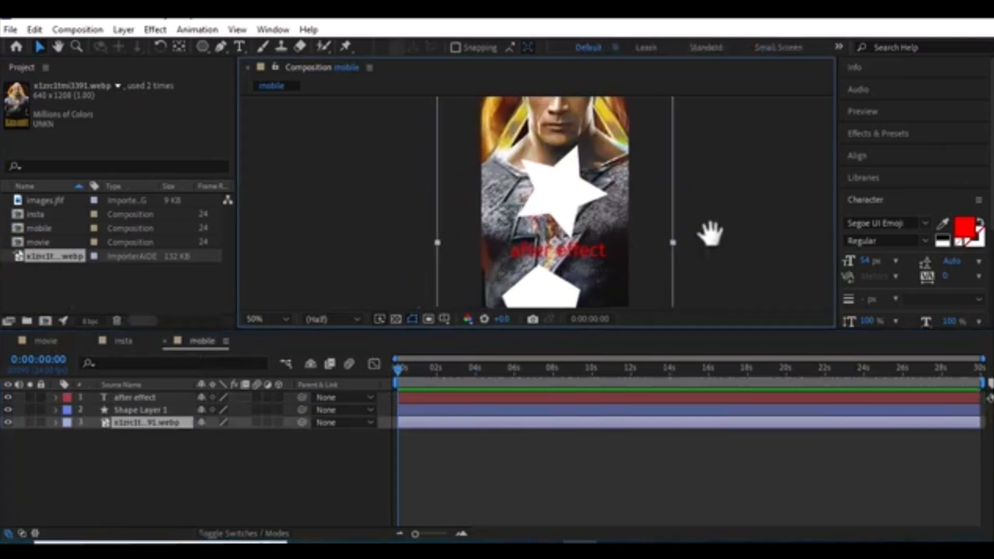
# Scale the poster layer down so the whole poster fits the mobile composition's frame.
pyautogui.scroll(-2, 710, 229)
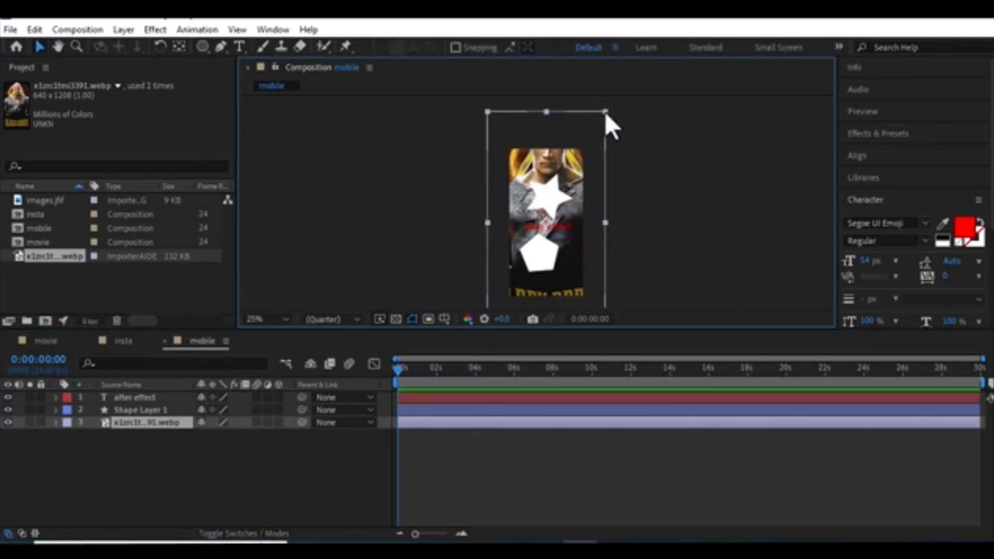
pyautogui.moveTo(605, 112); pyautogui.dragTo(585, 148)
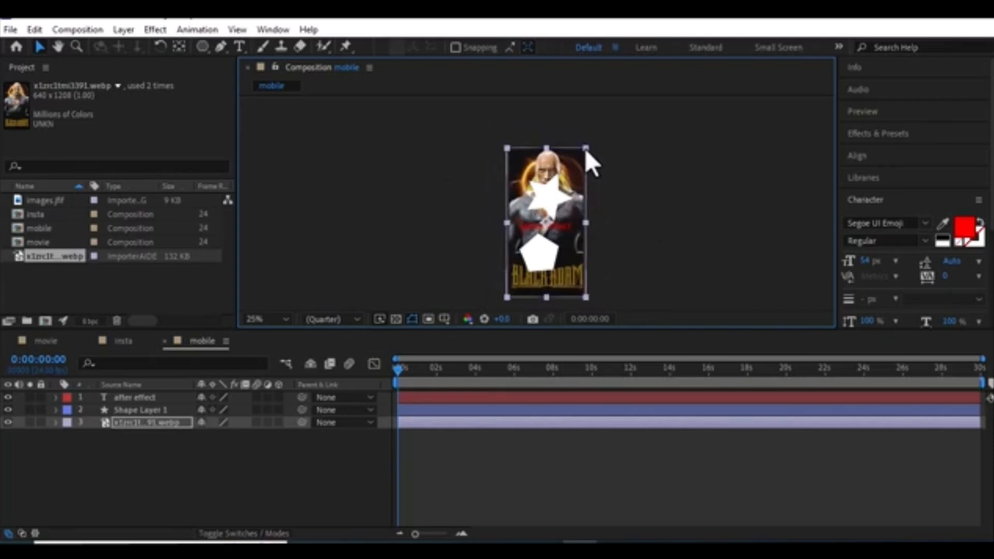
pyautogui.scroll(2, 647, 183)
pyautogui.moveTo(673, 187)
pyautogui.mouseDown()
pyautogui.moveTo(666, 163)
pyautogui.moveTo(659, 173)
pyautogui.mouseUp()
pyautogui.scroll(-2, 667, 171)
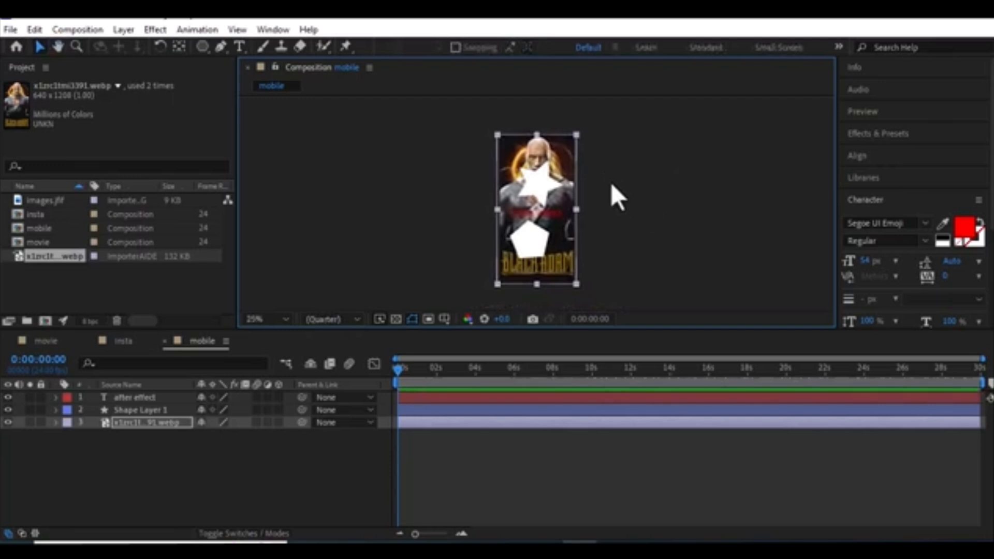